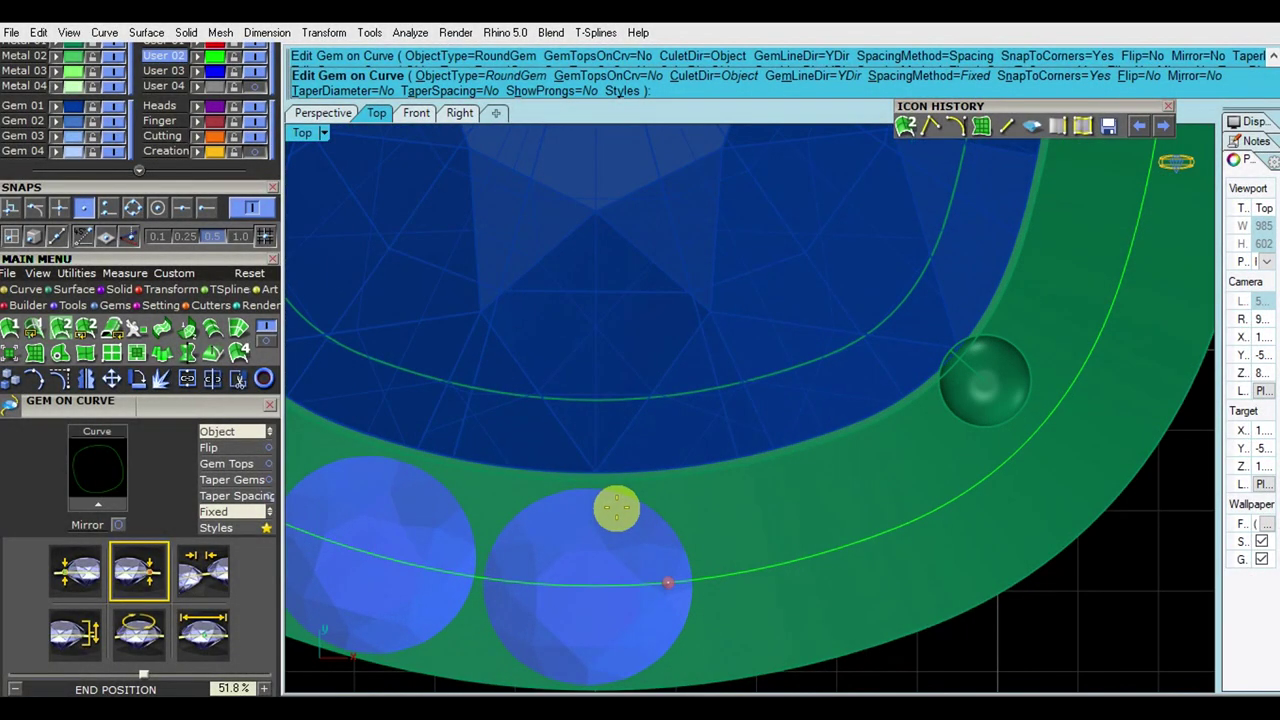
Finish the previous stone row and delete all halo stones except one.
scroll(616, 505, "down", 5)
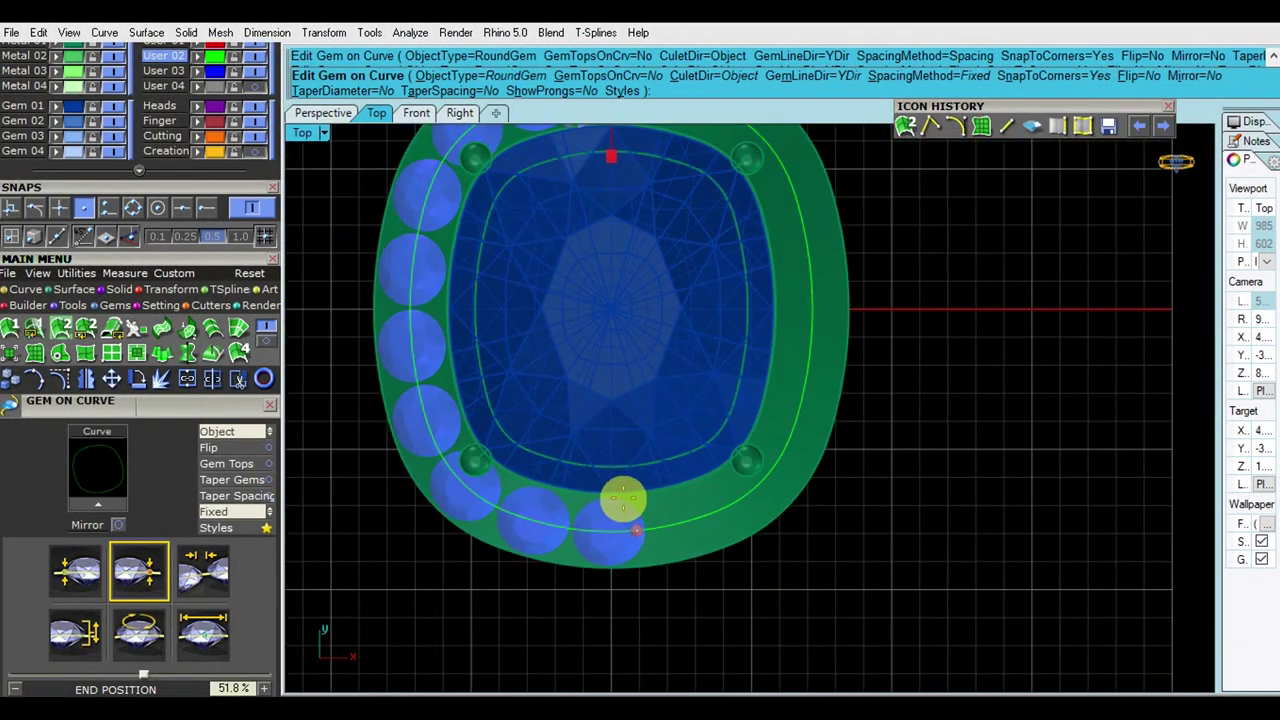
key("Return")
left_click(323, 112)
left_click(729, 423)
key("Delete")
scroll(508, 414, "up", 5)
left_click(668, 495)
right_click_drag(668, 495, 655, 408)
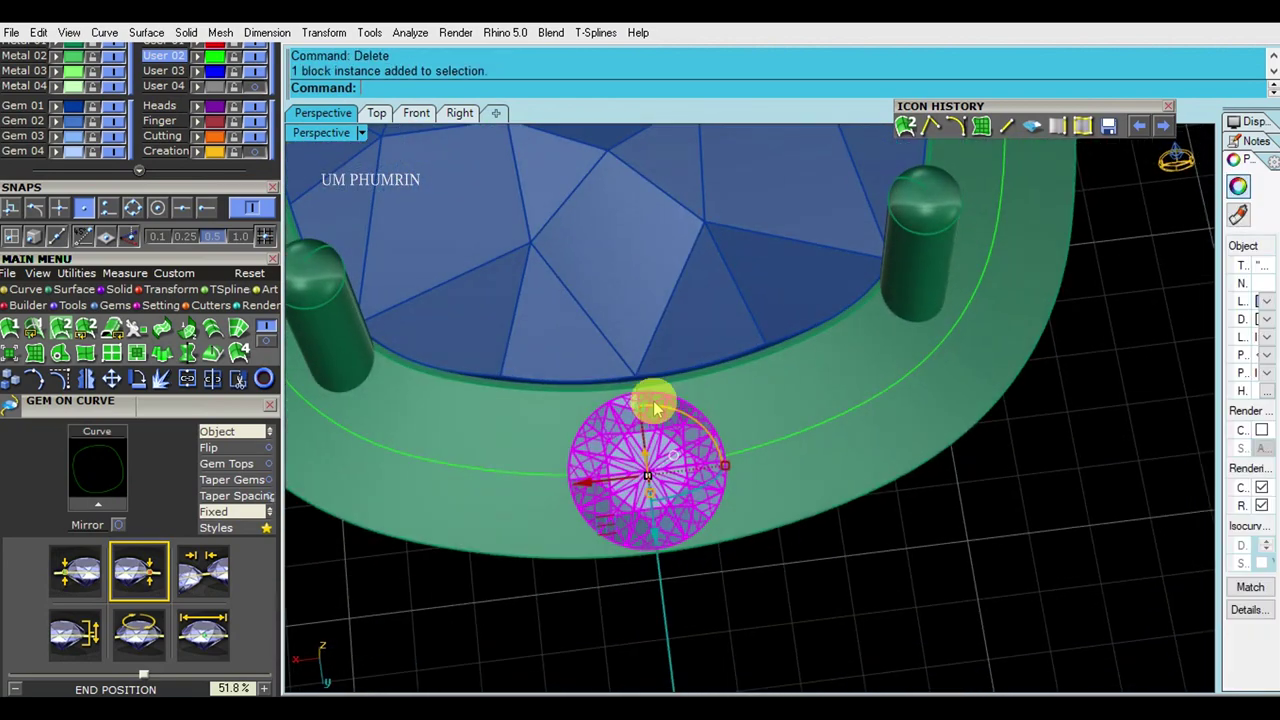
Reposition the remaining stone with Gem Positioner and delete the leftover curve.
key("Return")
scroll(660, 600, "up", 2)
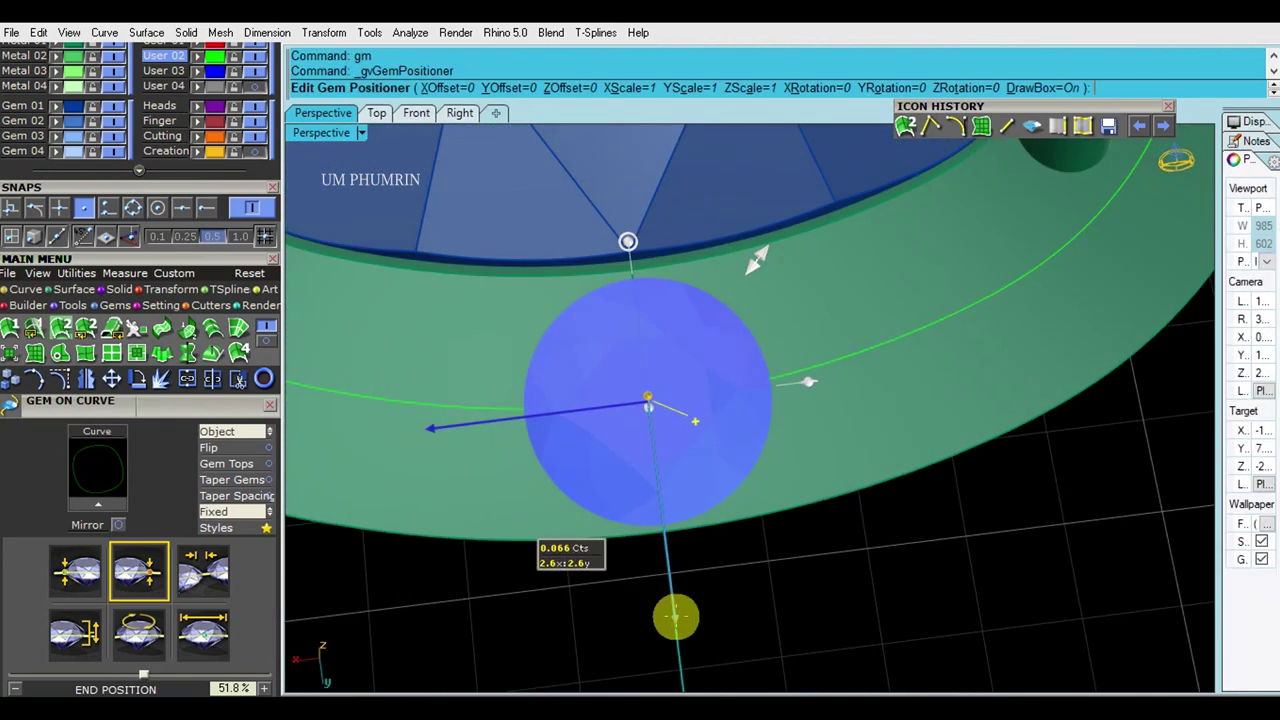
key("Return")
left_click(809, 351)
key("Delete")
Extract an isocurve through the remaining stone's surface.
type("Ex")
key("Return")
left_click(674, 378)
left_click(634, 363)
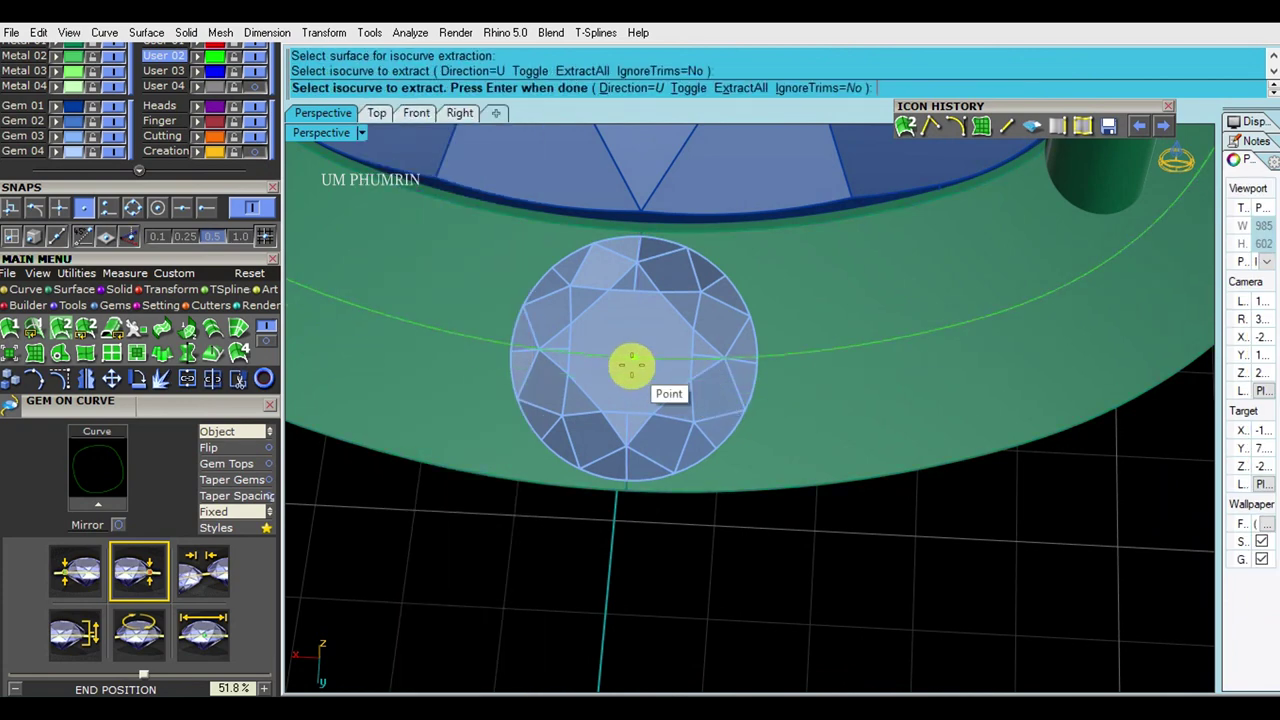
key("Return")
Start Gem on Curve (gc) on the extracted curve and pick the stone-direction reference.
type("gc")
key("Return")
key("Return")
left_click(229, 431)
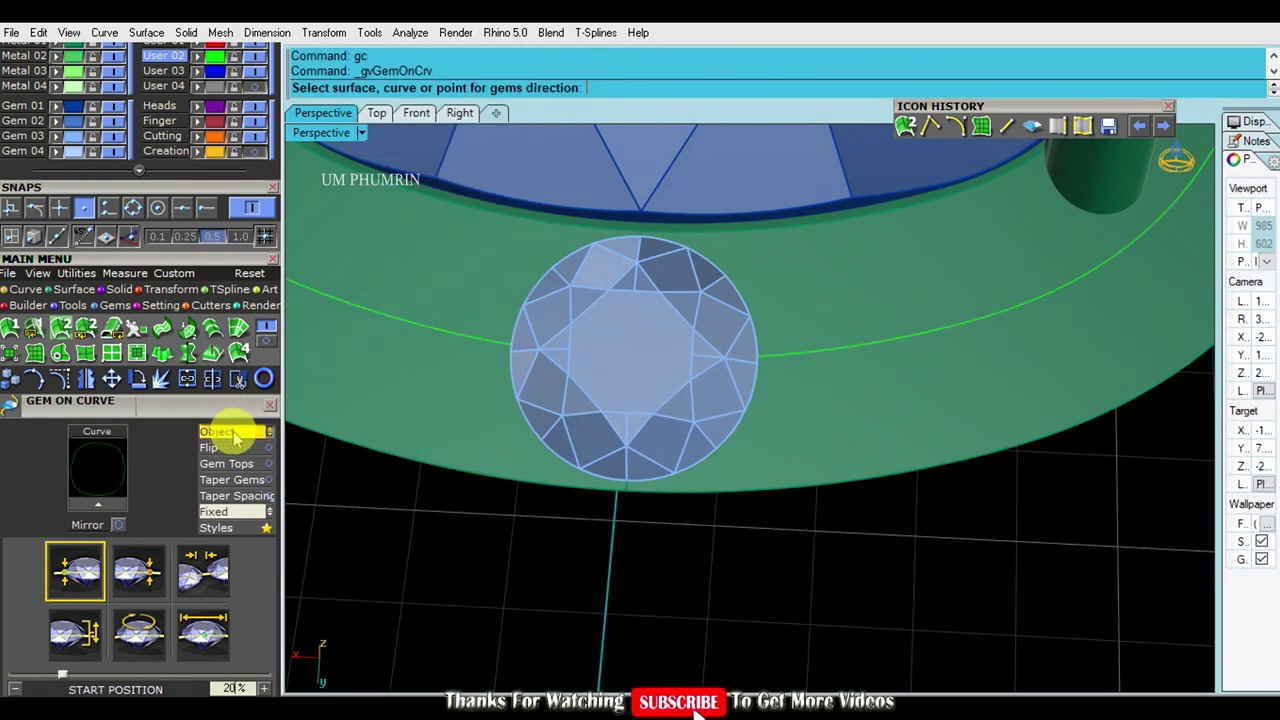
Set Gem on Curve to 2.6 mm start size with fixed 0.1 mm spacing.
left_click(323, 417)
left_click(203, 633)
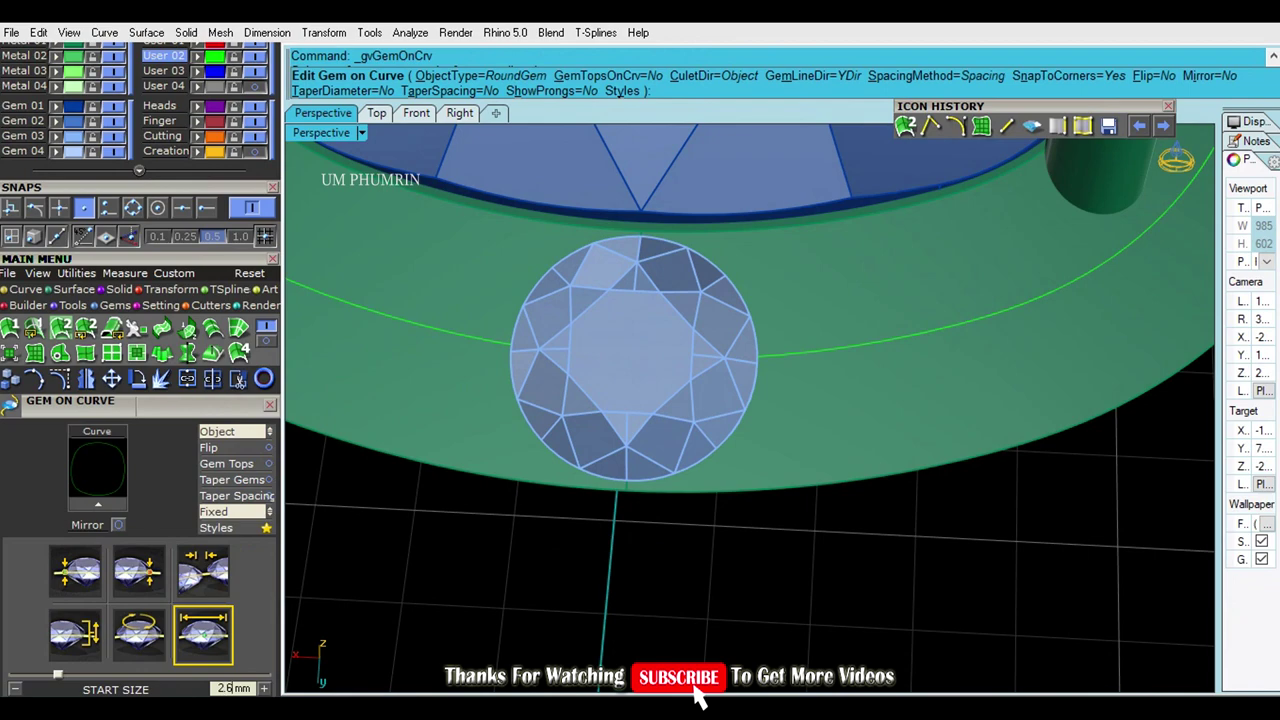
left_click(205, 583)
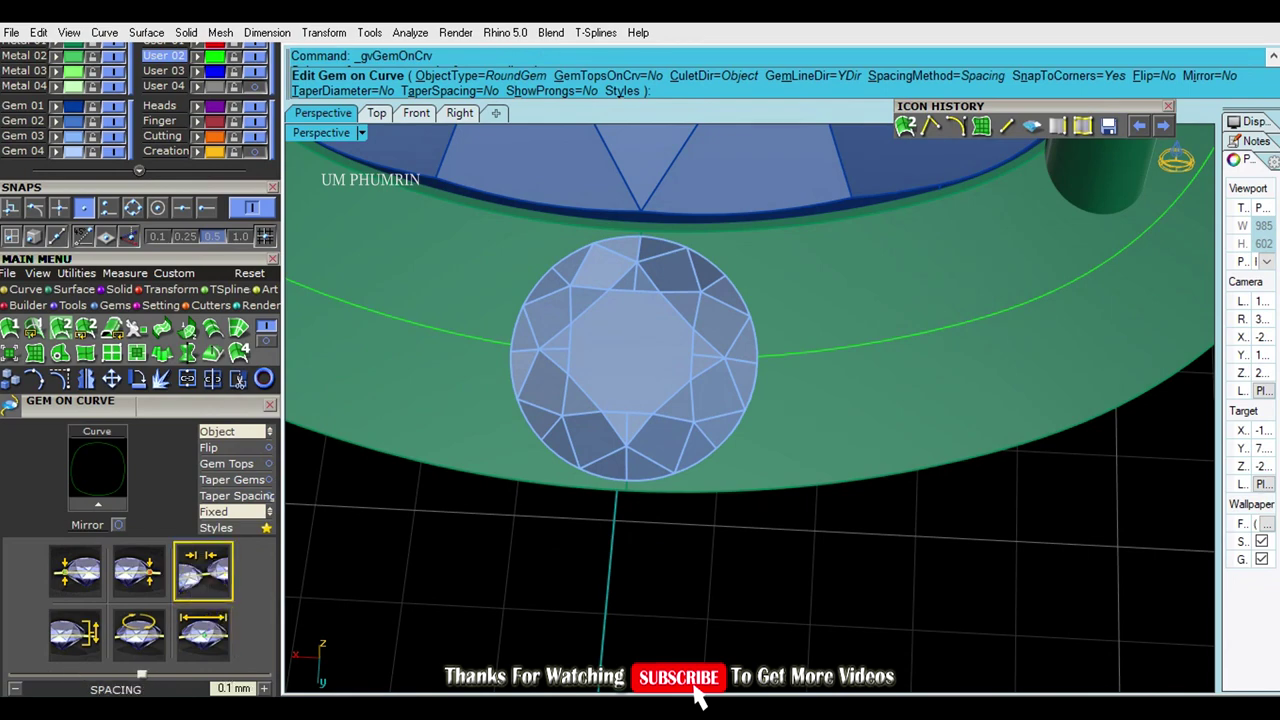
left_click(229, 511)
left_click(205, 580)
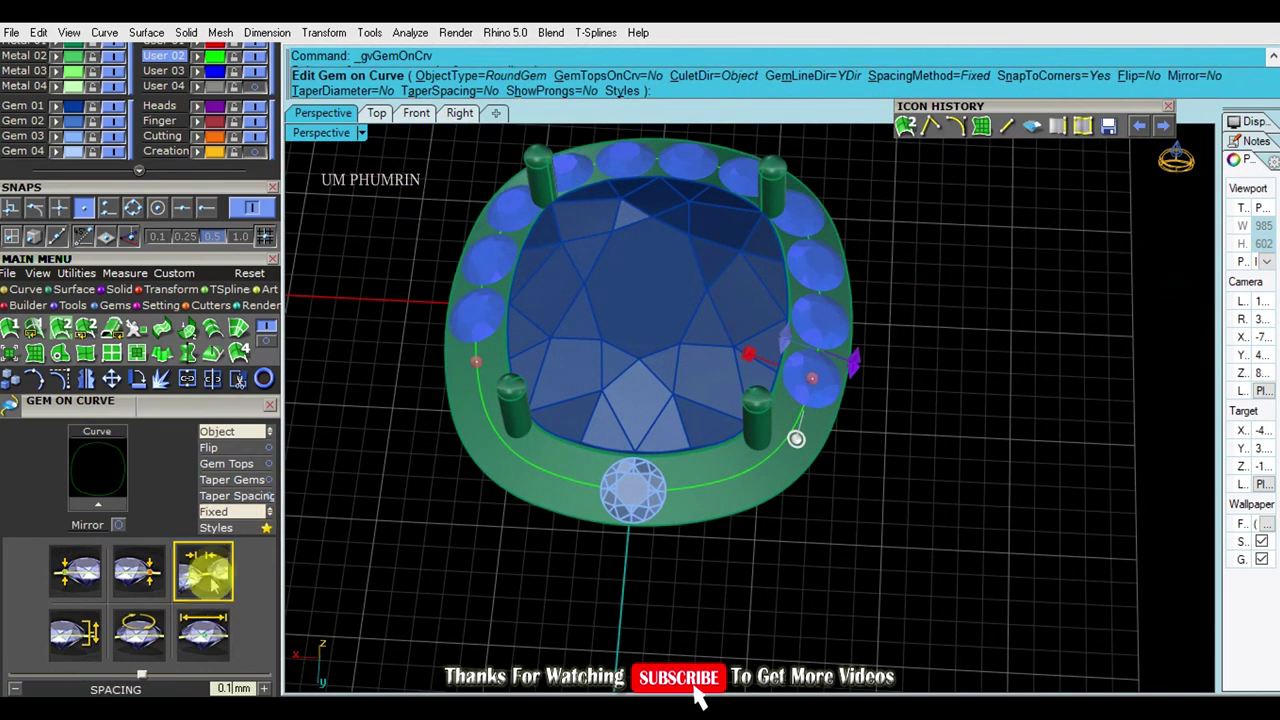
Set start position 0 and end position 46.8%, then accept the ten stones.
left_click(376, 112)
left_click_drag(406, 234, 650, 540)
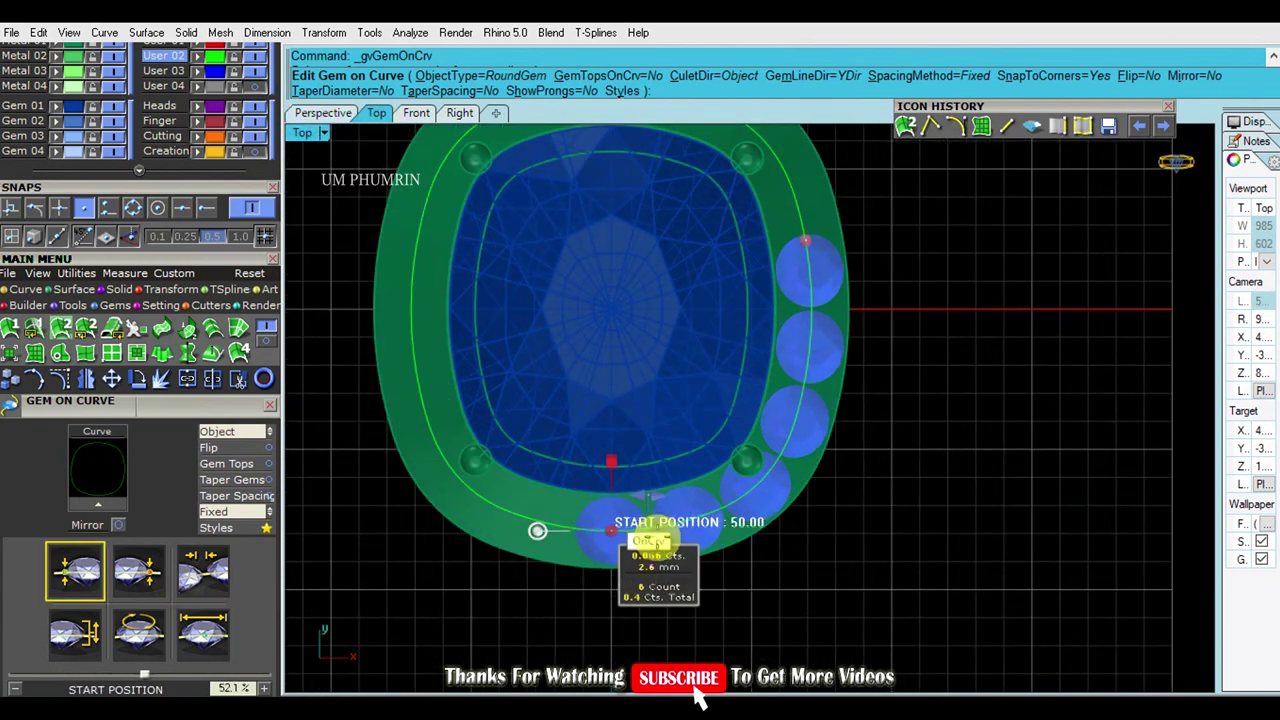
right_click_drag(800, 266, 800, 448)
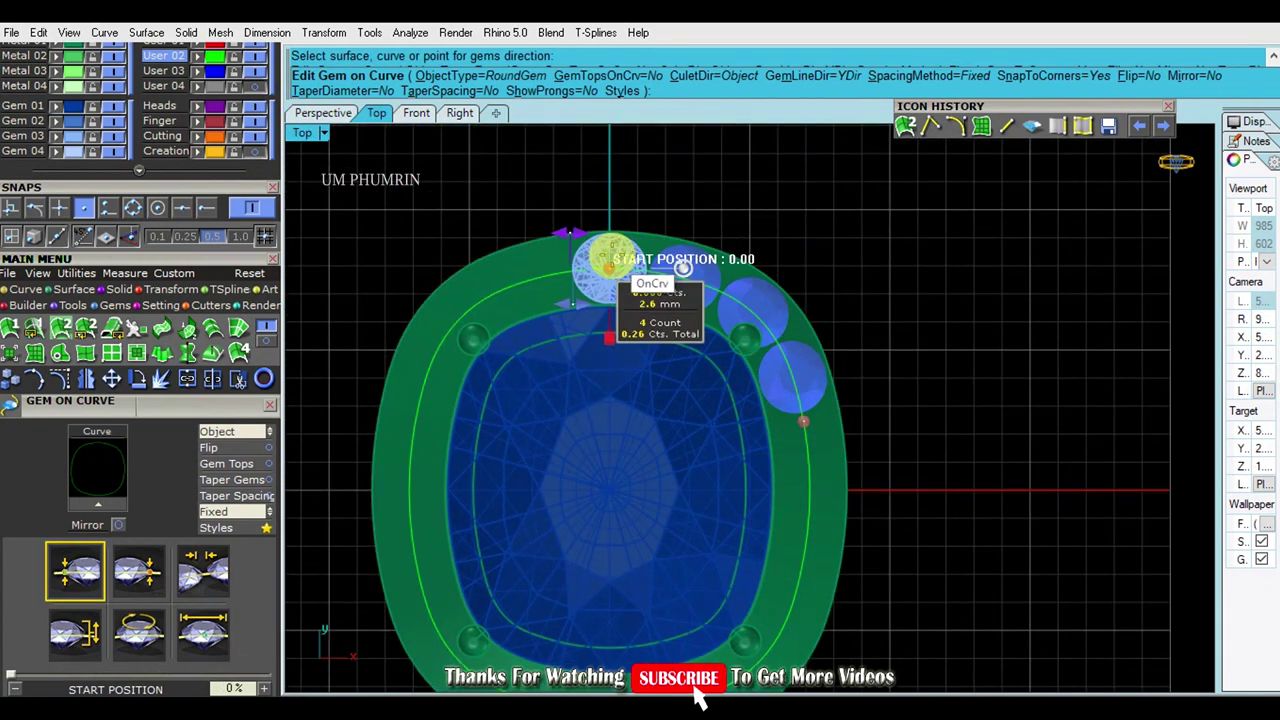
left_click(139, 570)
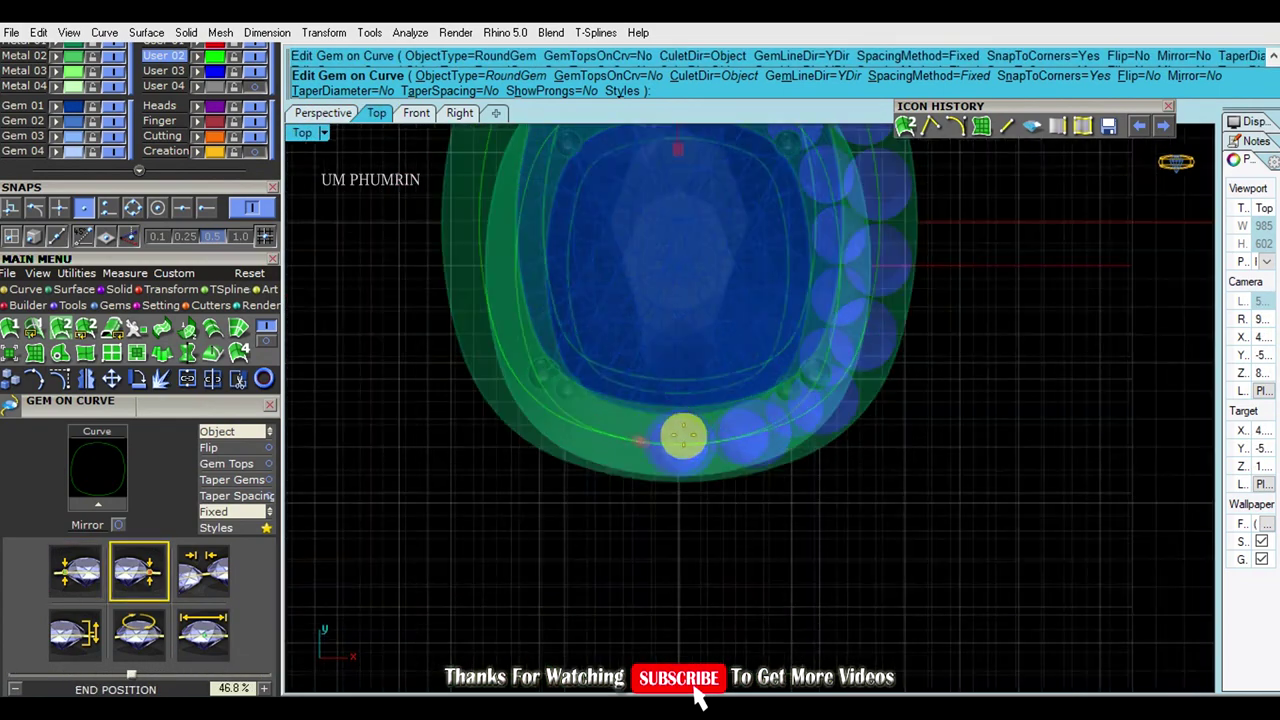
scroll(683, 430, "up", 5)
scroll(683, 430, "down", 2)
scroll(683, 430, "down", 5)
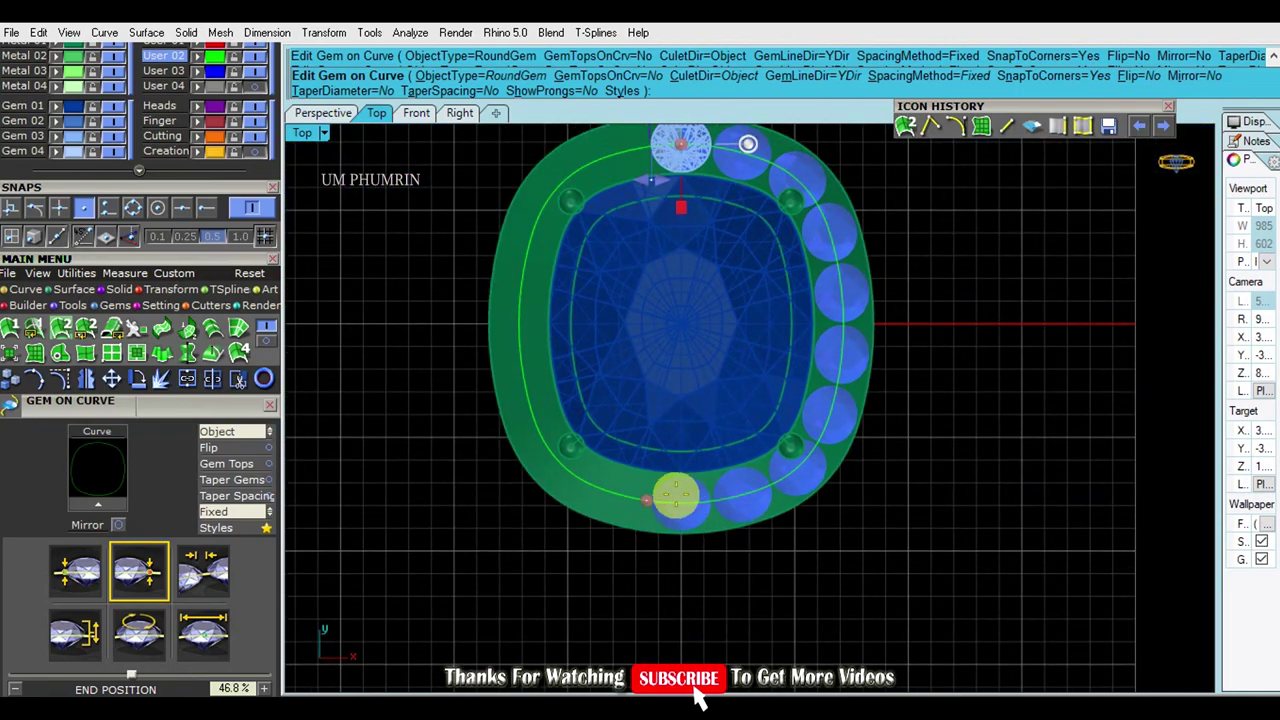
scroll(748, 143, "up", 3)
left_click(323, 112)
scroll(829, 326, "up", 3)
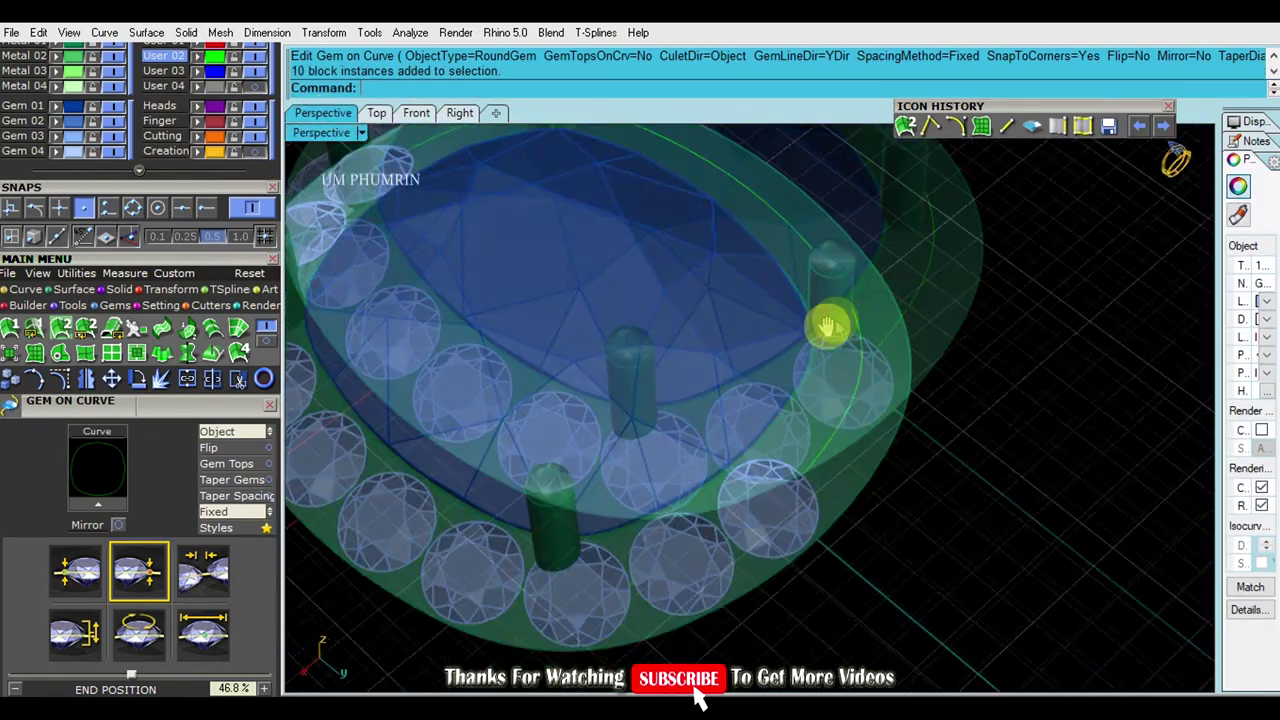
Select the ten new stones via the overlap list, then launch Head Builder from the middle-click menu.
scroll(829, 326, "up", 2)
scroll(757, 391, "down", 3)
scroll(777, 434, "down", 2)
scroll(777, 449, "down", 2)
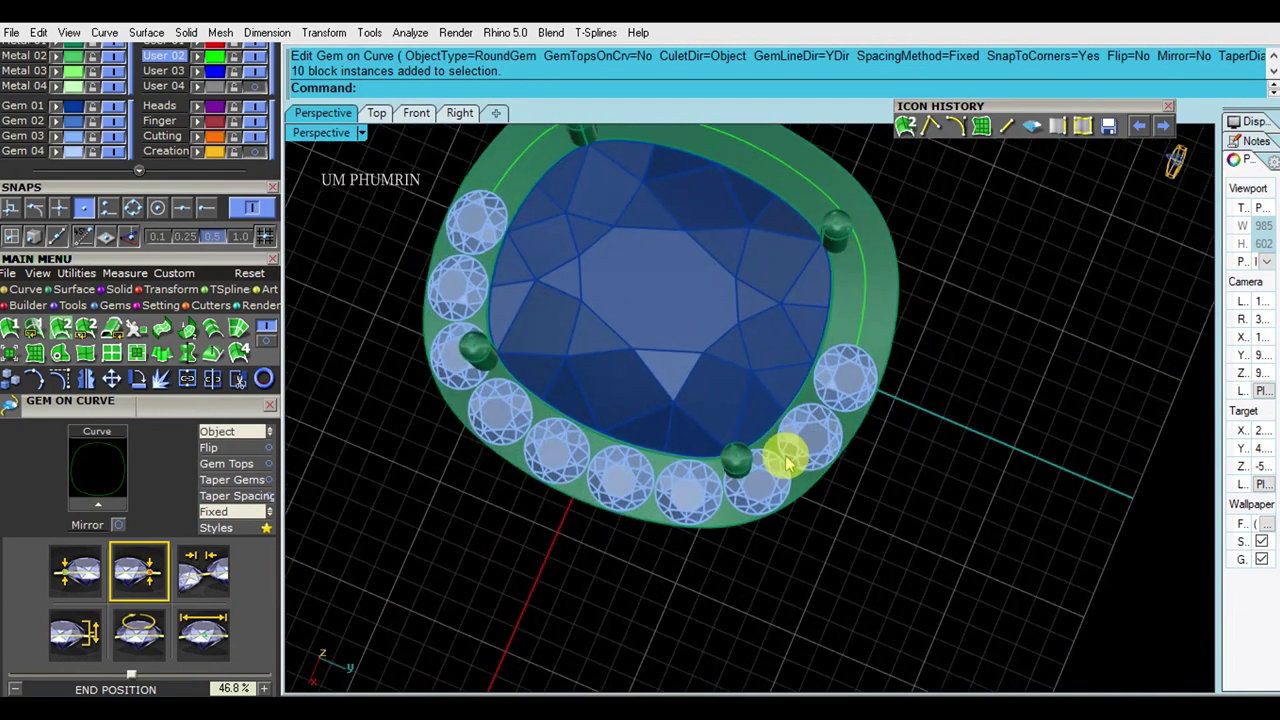
left_click(376, 112)
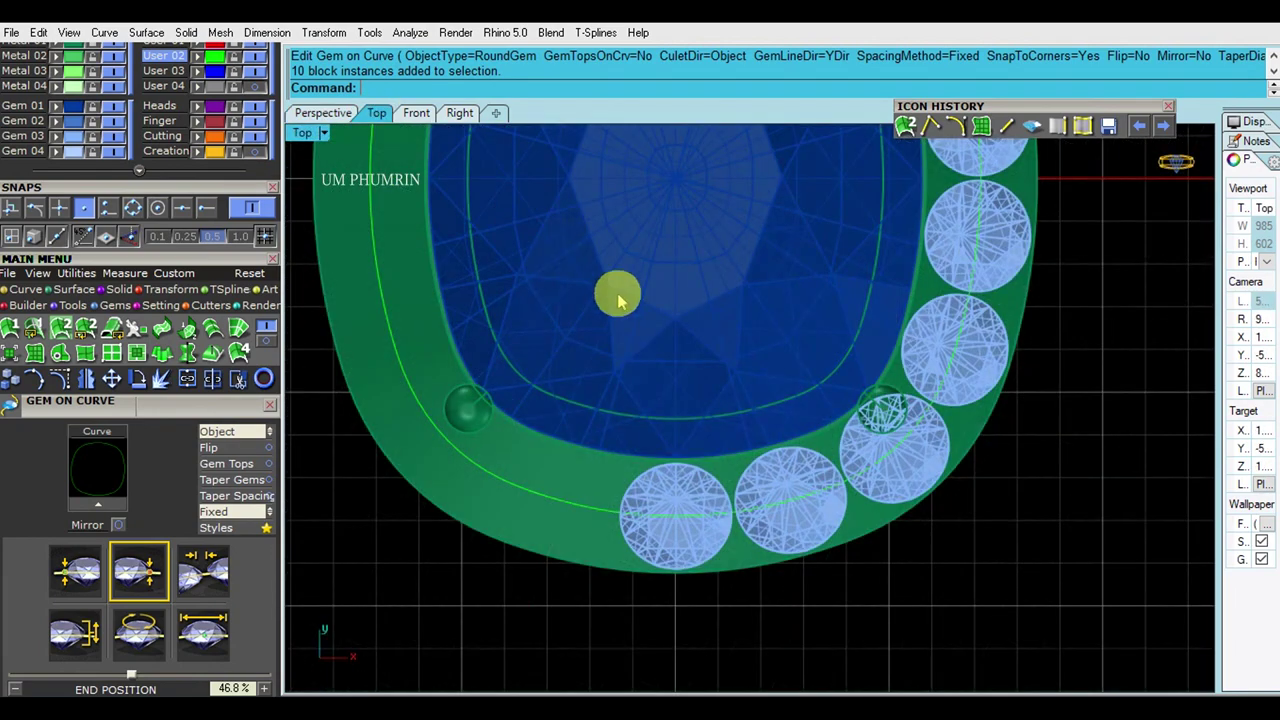
scroll(846, 486, "down", 3)
left_click(738, 257)
key("Return")
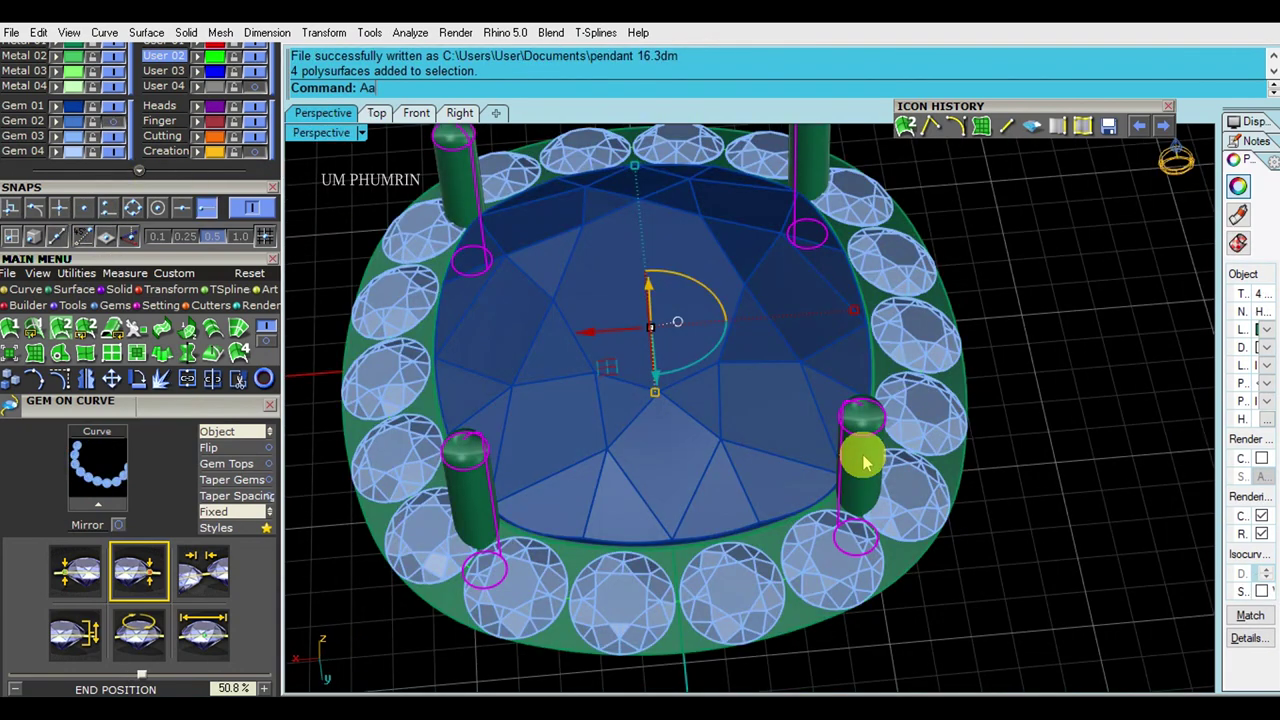
middle_click(866, 462)
left_click(880, 460)
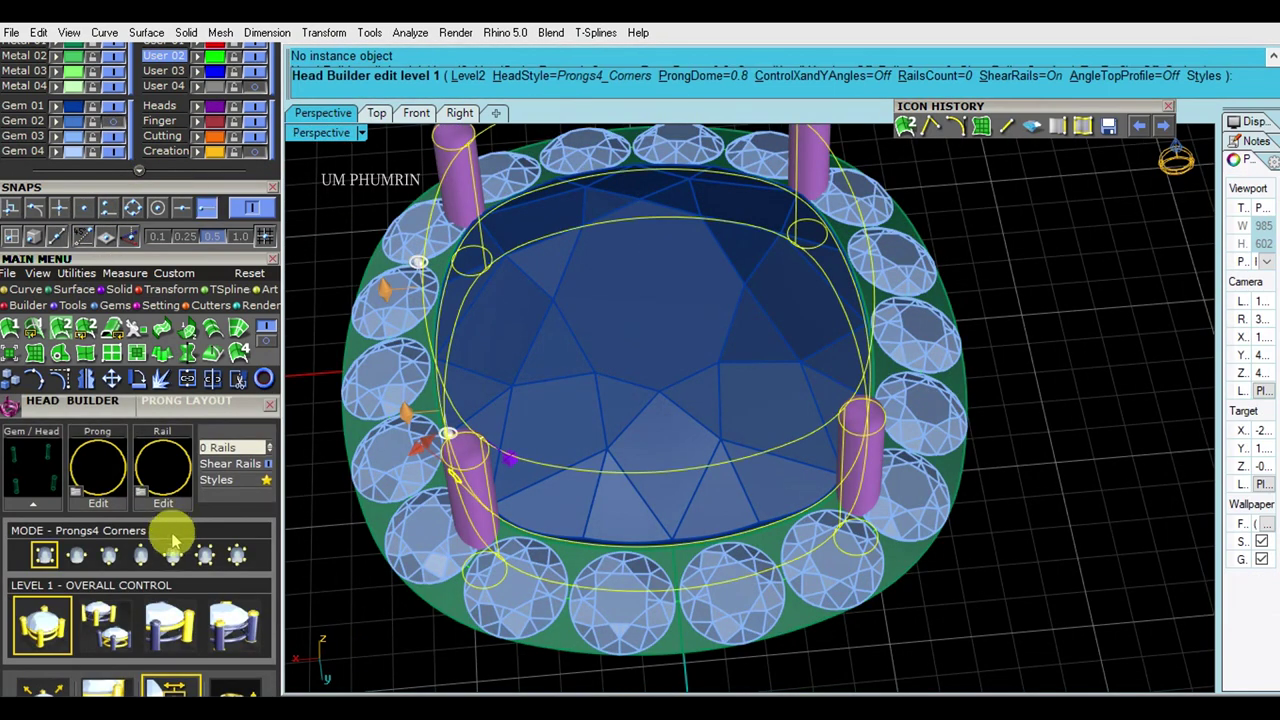
Zoom out the viewport to frame the halo band.
scroll(158, 240, "down", 3)
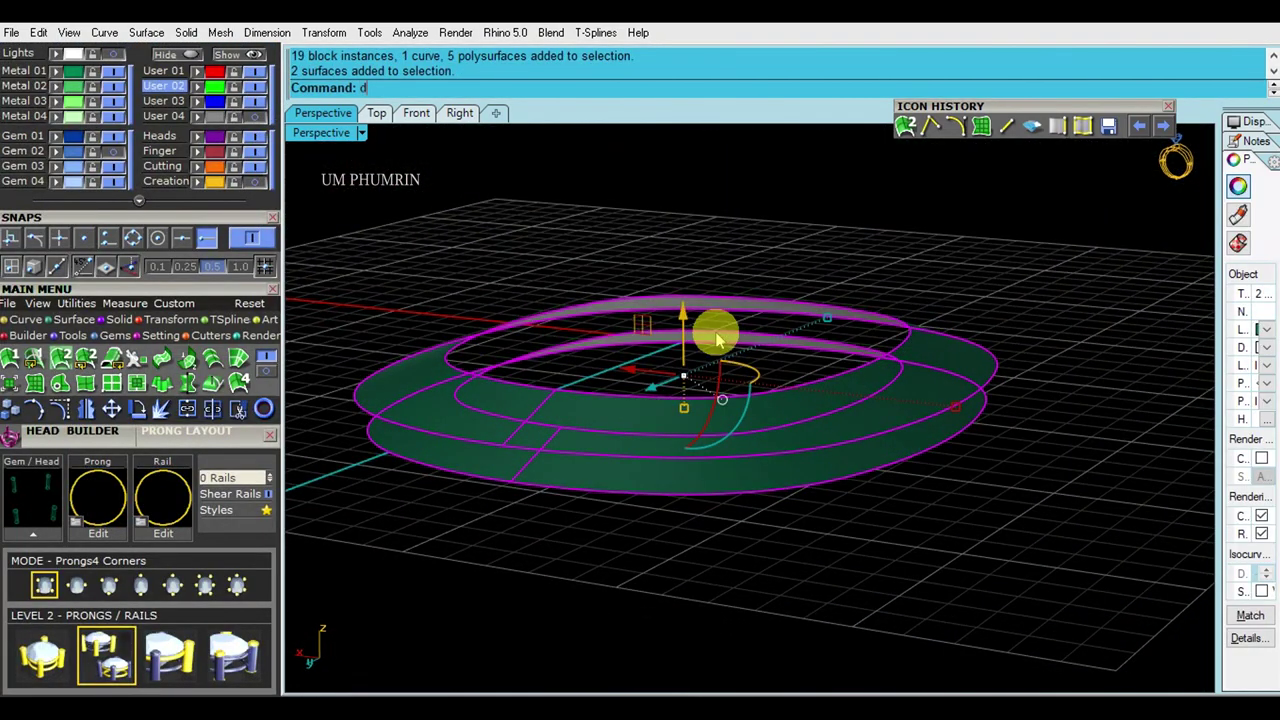
Duplicate the halo band's border edges as curves with DupBorder.
type("upBorder")
key("Return")
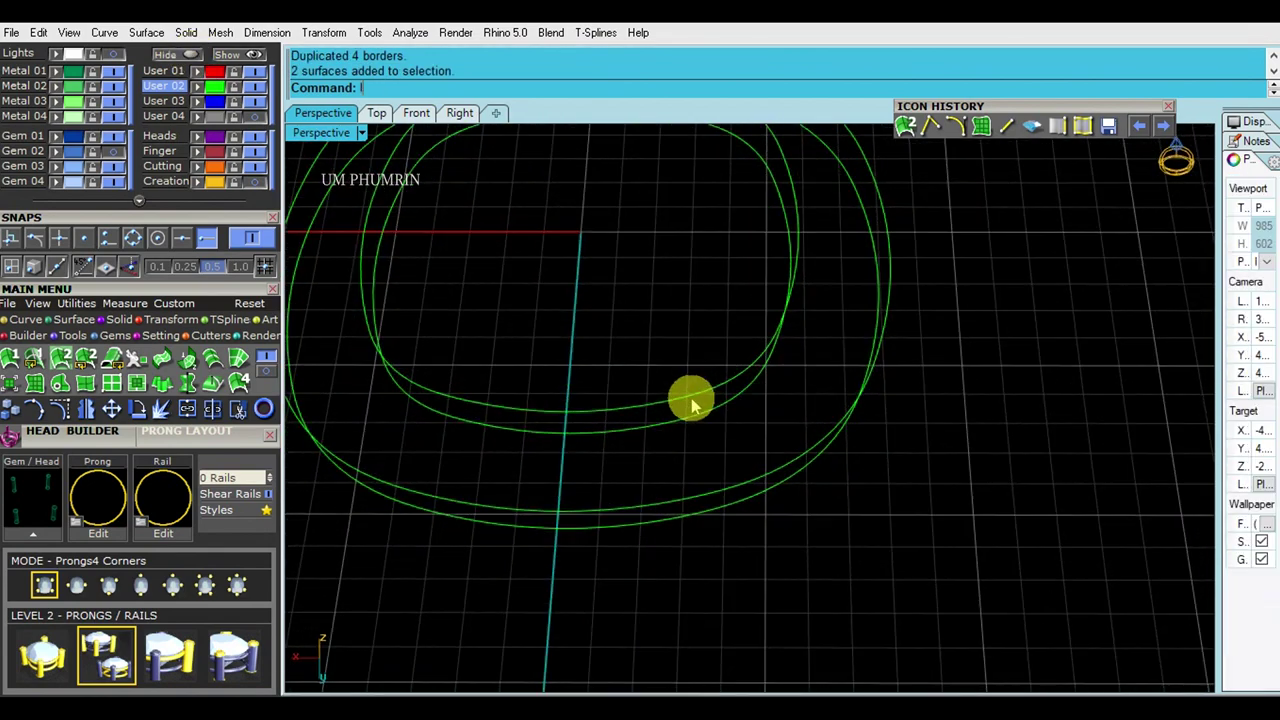
key("Return")
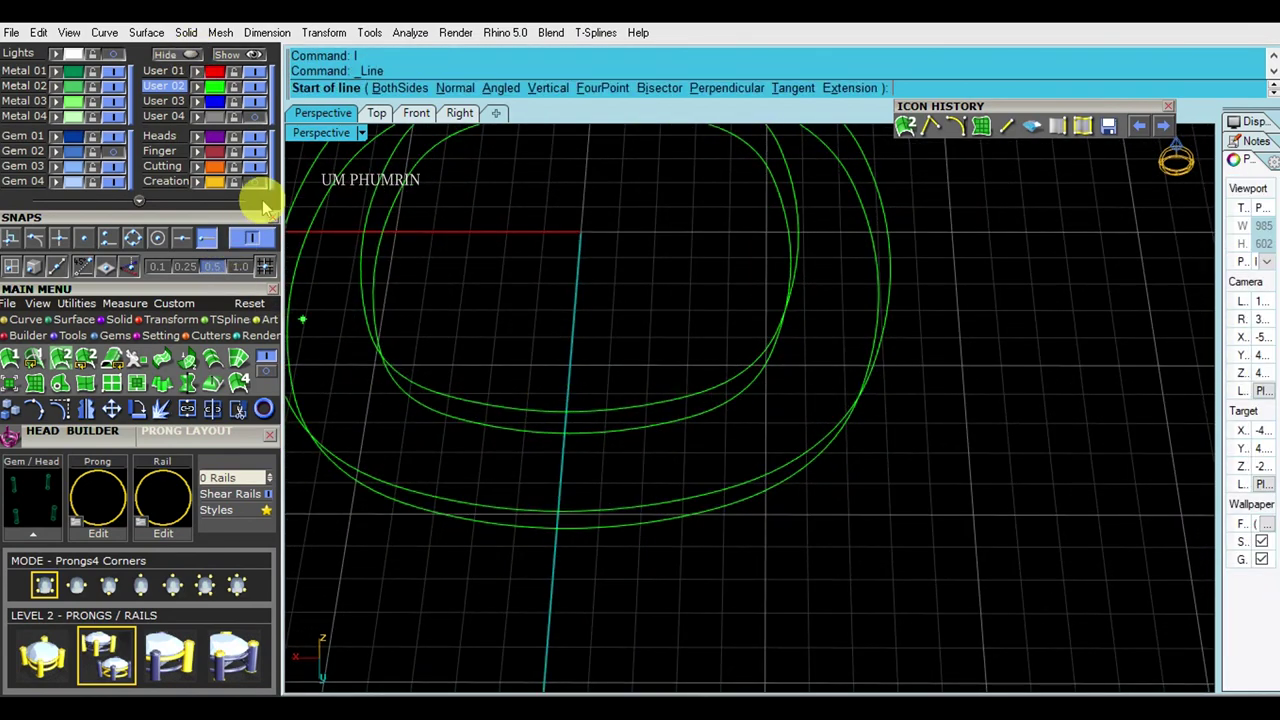
left_click(566, 425)
key("Escape")
Sweep2 wall surfaces along the edge curves, delete the curves, and show the hidden stones and prongs.
left_click_drag(566, 531, 333, 437)
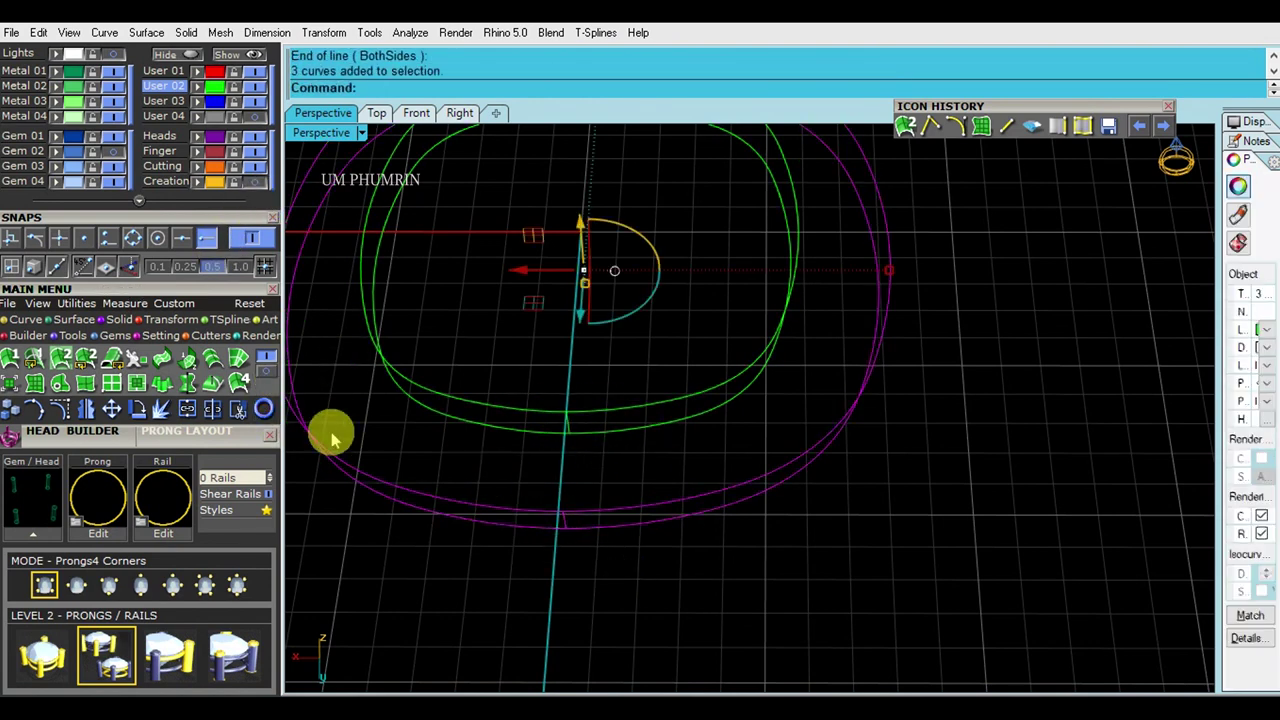
left_click(60, 357)
key("Return")
left_click(613, 462, "ctrl")
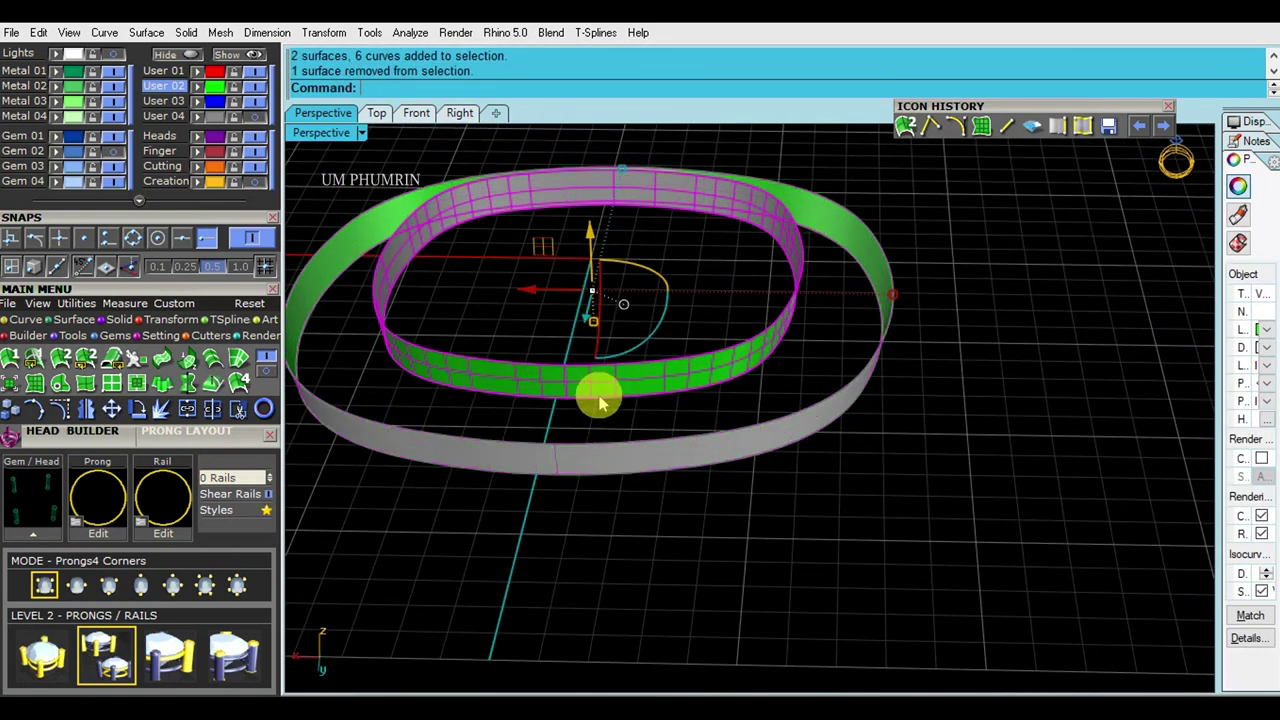
left_click(594, 388, "ctrl")
key("Delete")
left_click(255, 55)
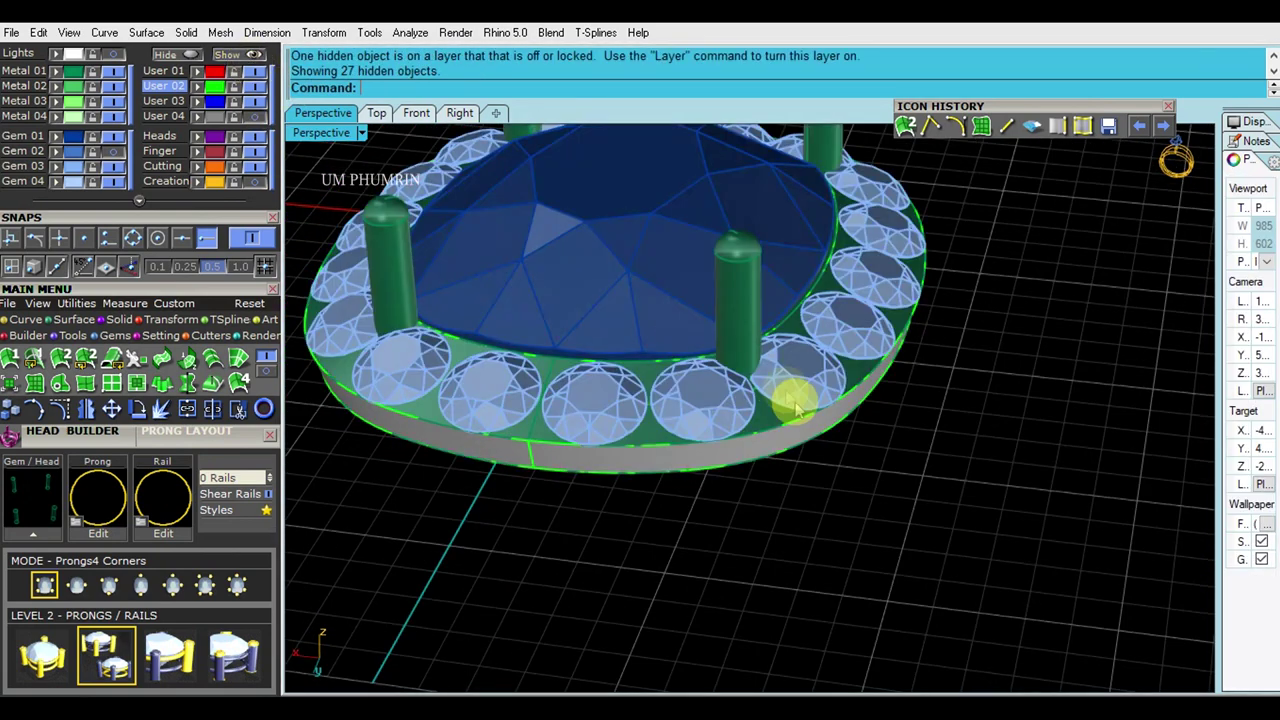
Join the band surfaces into a closed solid and group it with all stones and prongs.
key("ctrl+a")
key("ctrl+j")
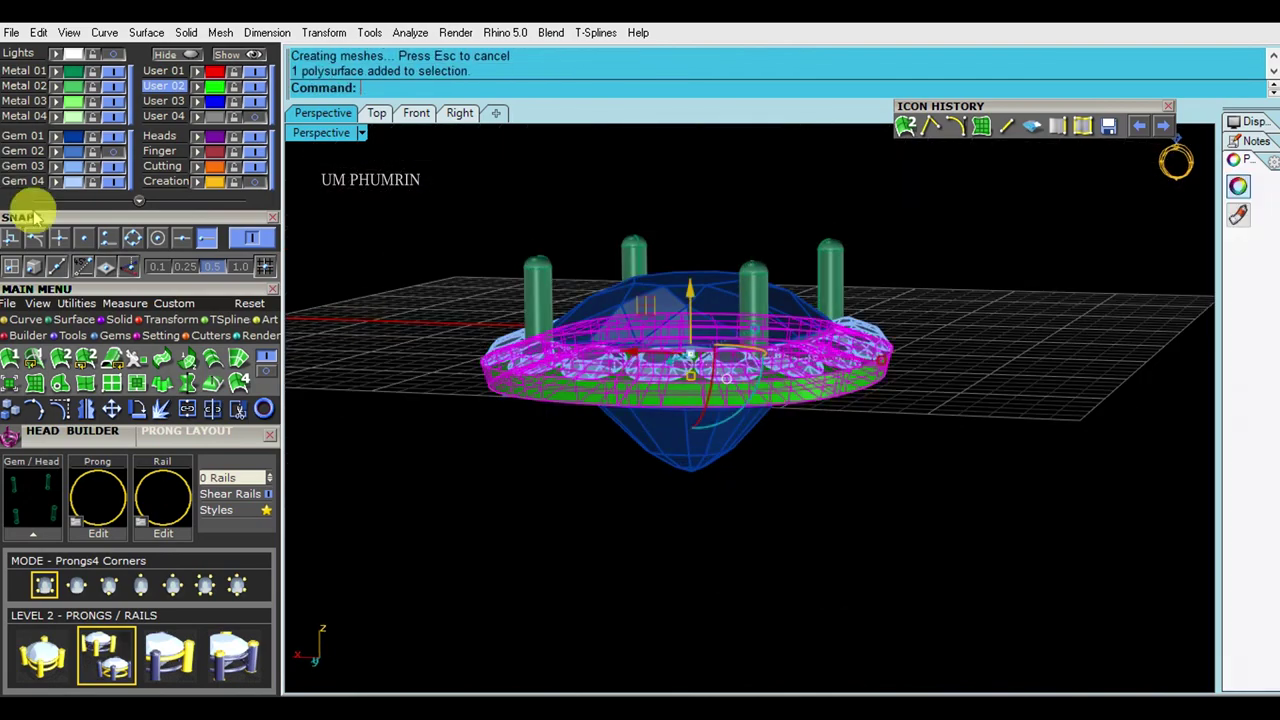
left_click_drag(414, 200, 608, 423)
left_click(714, 443, "shift")
key("ctrl+g")
left_click(720, 449)
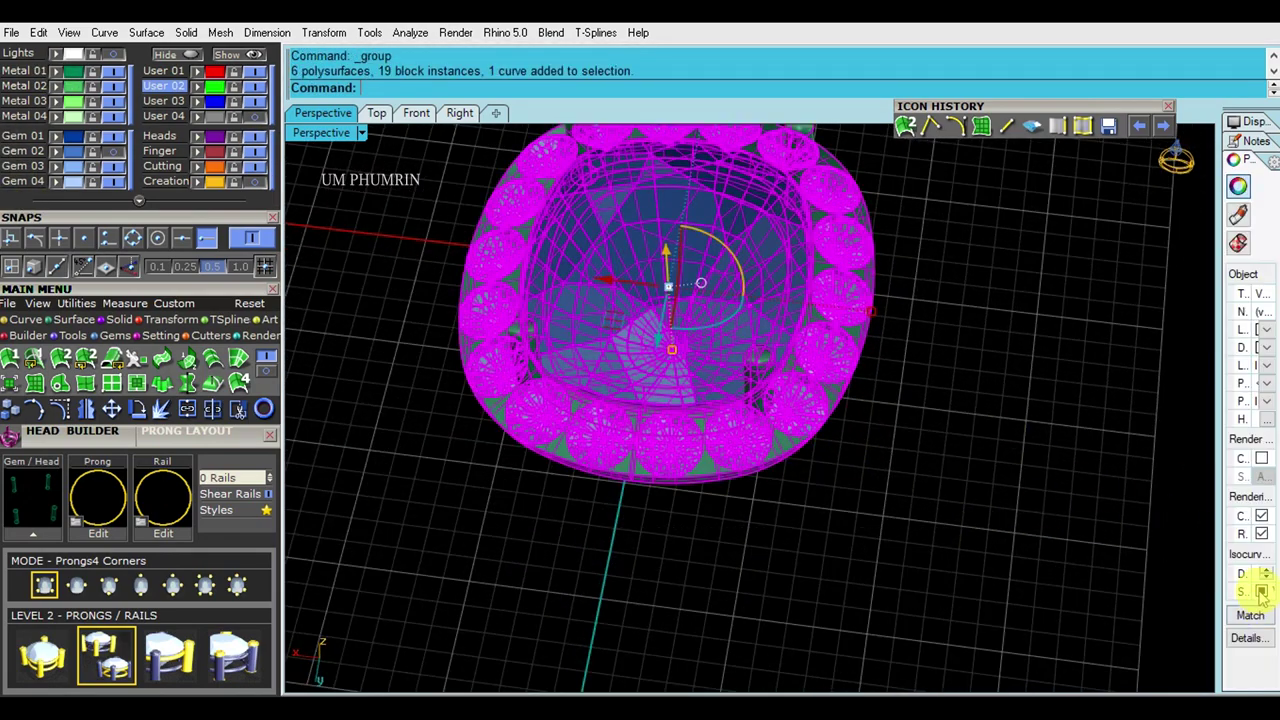
key("Escape")
Set the Top viewport to Shaded display.
left_click(376, 112)
left_click(323, 132)
left_click(390, 77)
scroll(686, 300, "up", 3)
scroll(906, 323, "down", 3)
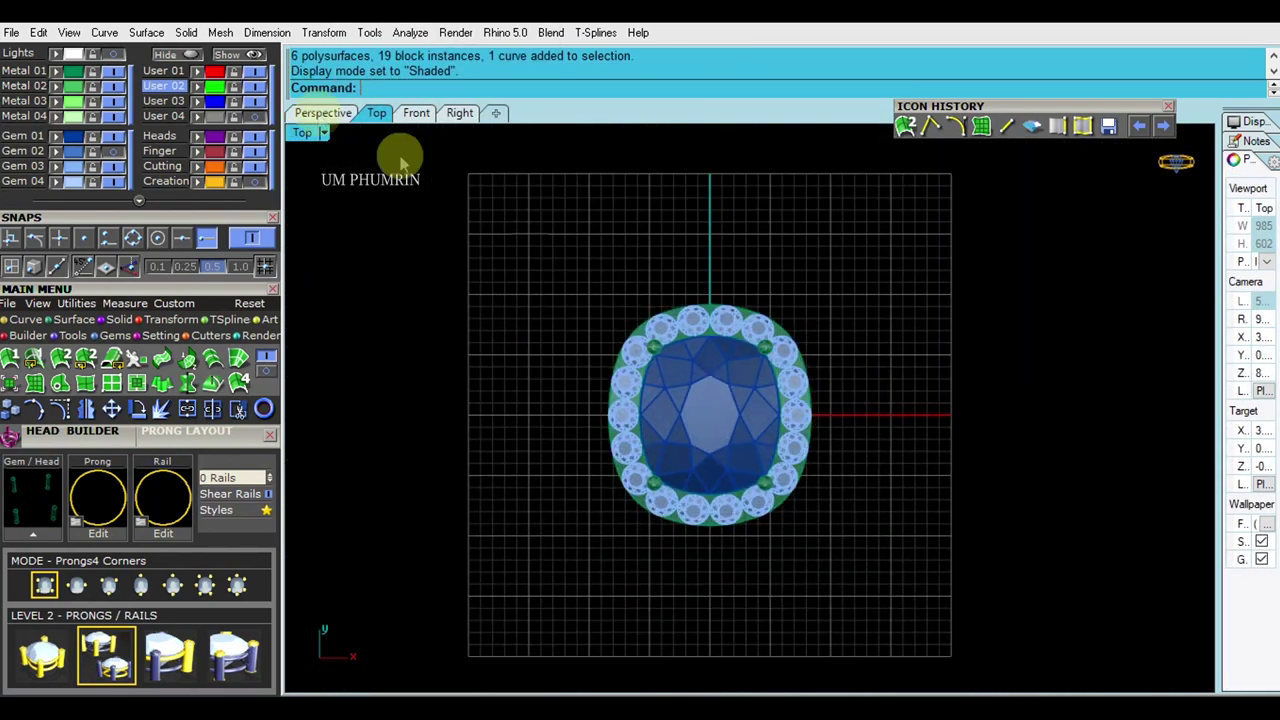
Save the file as pendant 16.3dm and return to the Perspective view.
left_click(11, 32)
left_click(45, 114)
key("ctrl+Tab")
mouse_move(566, 341)
right_mouse_down()
mouse_move(691, 371)
mouse_move(697, 249)
mouse_move(426, 220)
mouse_move(684, 376)
mouse_move(624, 362)
right_mouse_up()
Duplicate the halo band's outer edge as a curve.
type("1")
key("Return")
left_click(674, 351)
key("Return")
Offset the edge curve 0.5 downward on the band surface and delete the original edge.
left_click(24, 319)
left_click(213, 383)
scroll(617, 395, "up", 2)
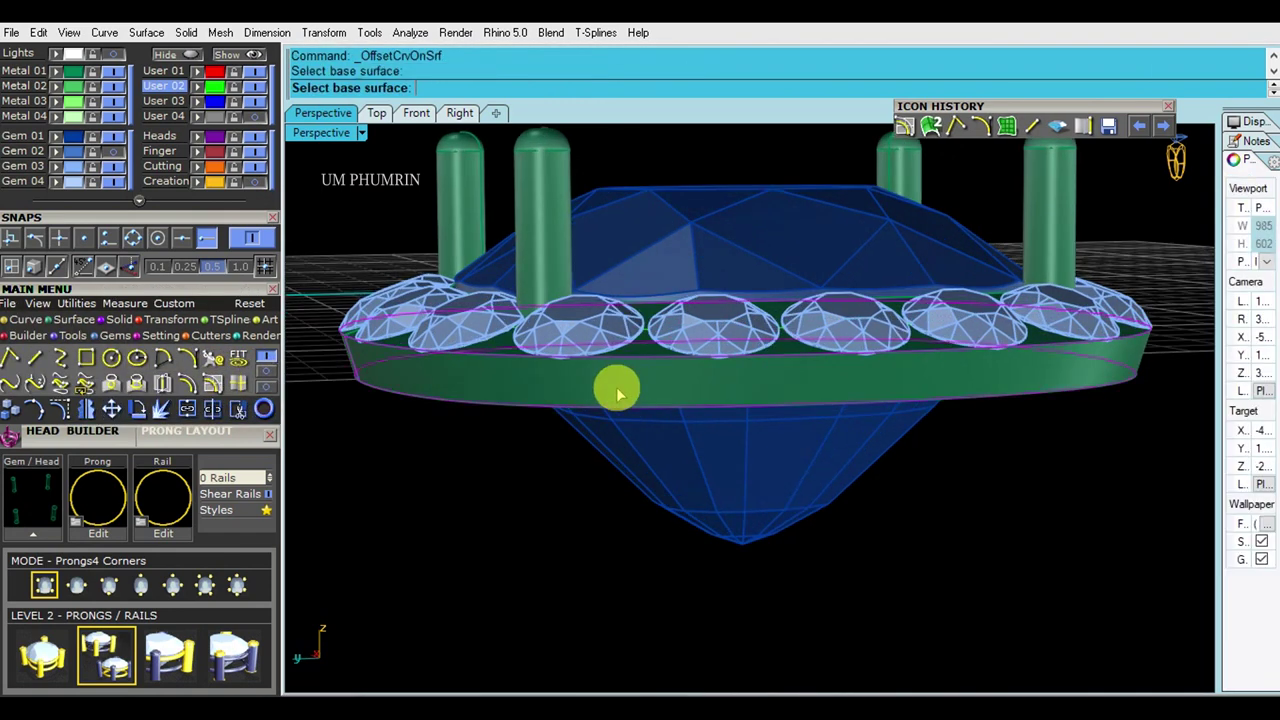
type("Flip Number=1 ):")
key("Return")
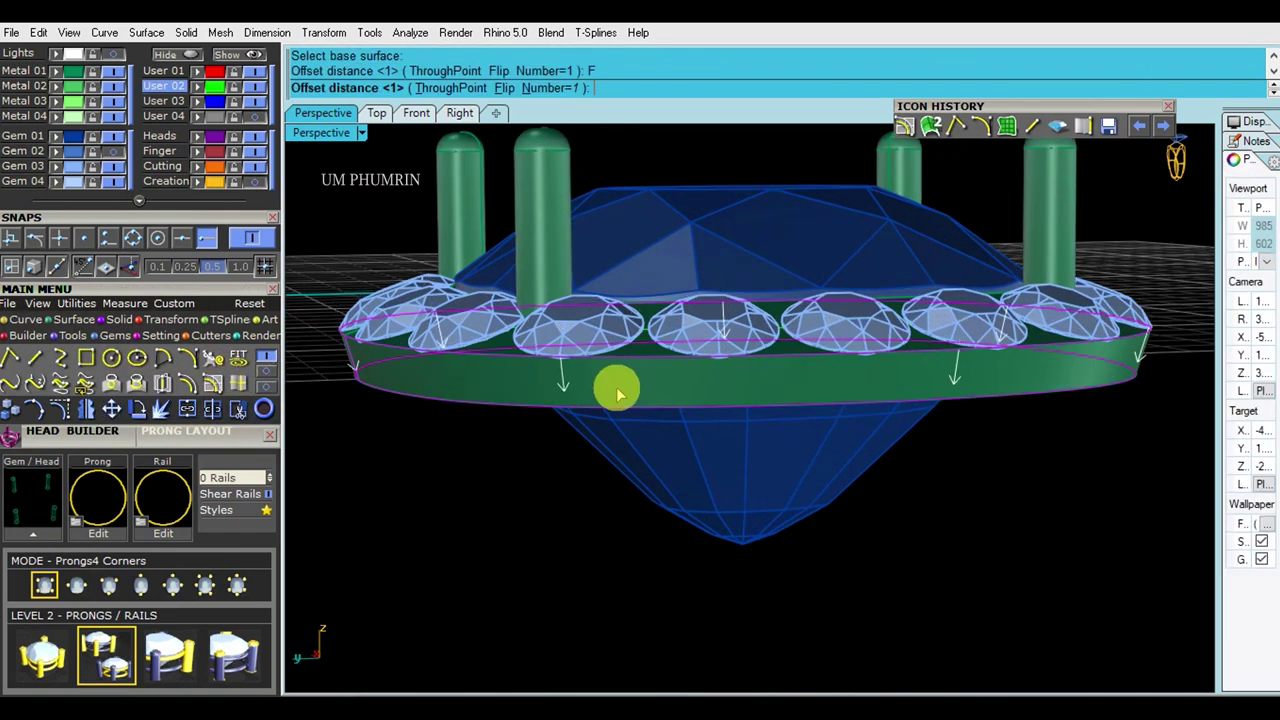
type(".5")
key("Return")
right_click_drag(631, 386, 700, 423)
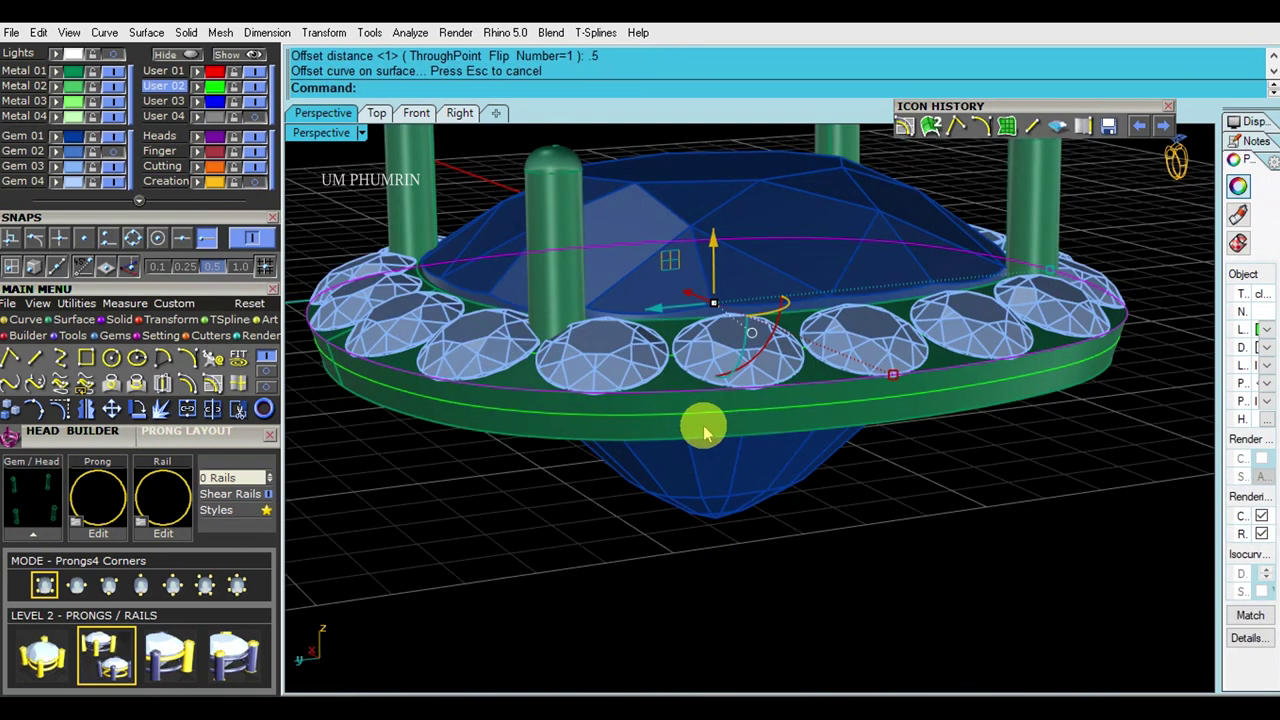
key("Delete")
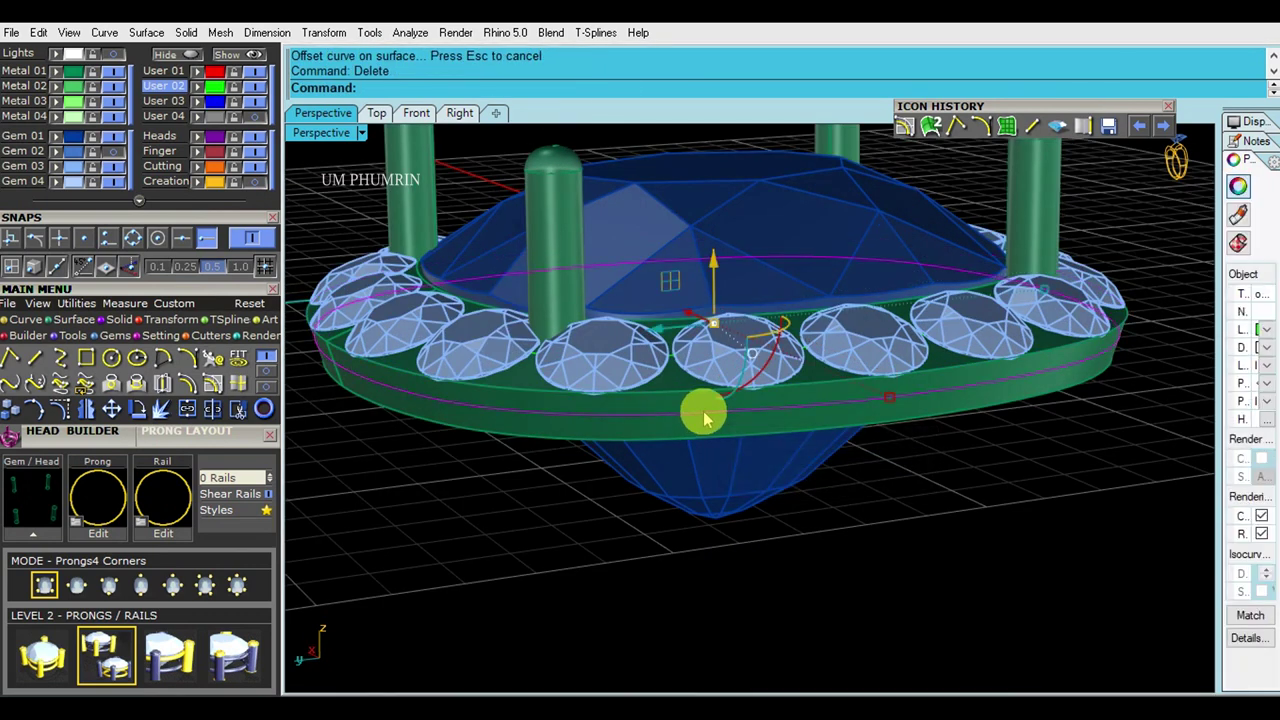
mouse_move(563, 402)
right_mouse_down()
mouse_move(671, 437)
mouse_move(606, 418)
right_mouse_up()
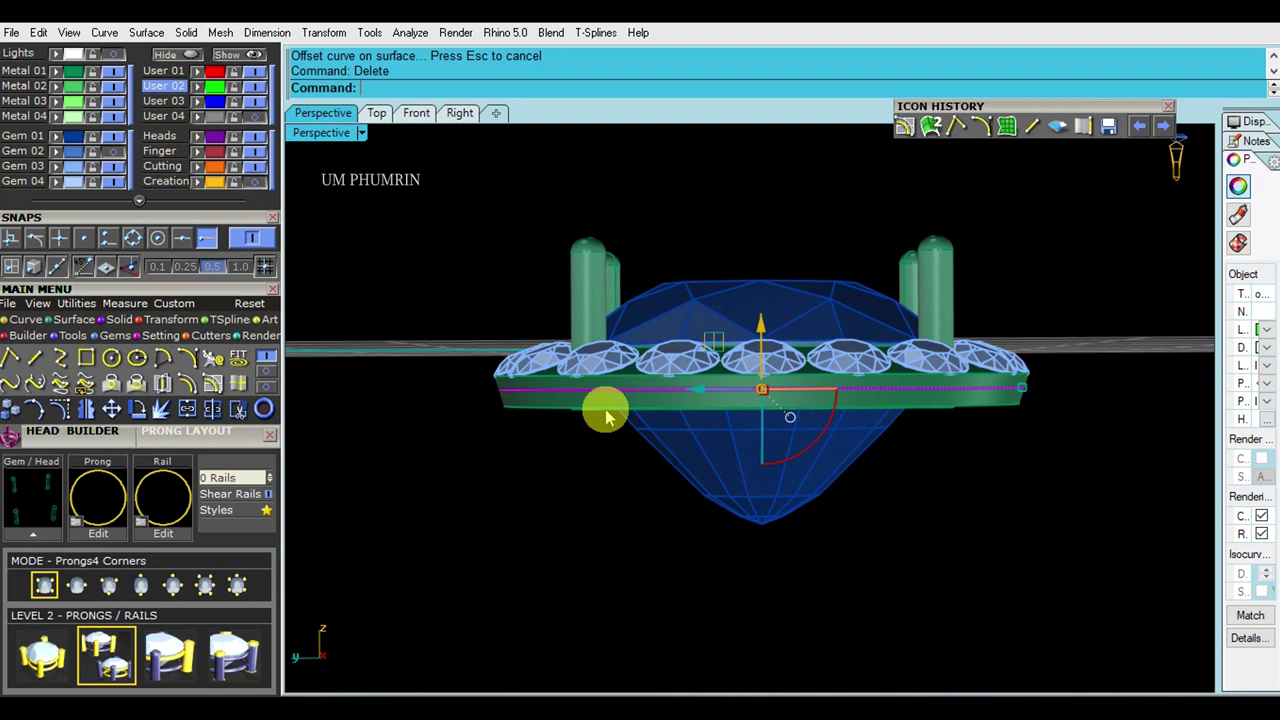
left_click(376, 112)
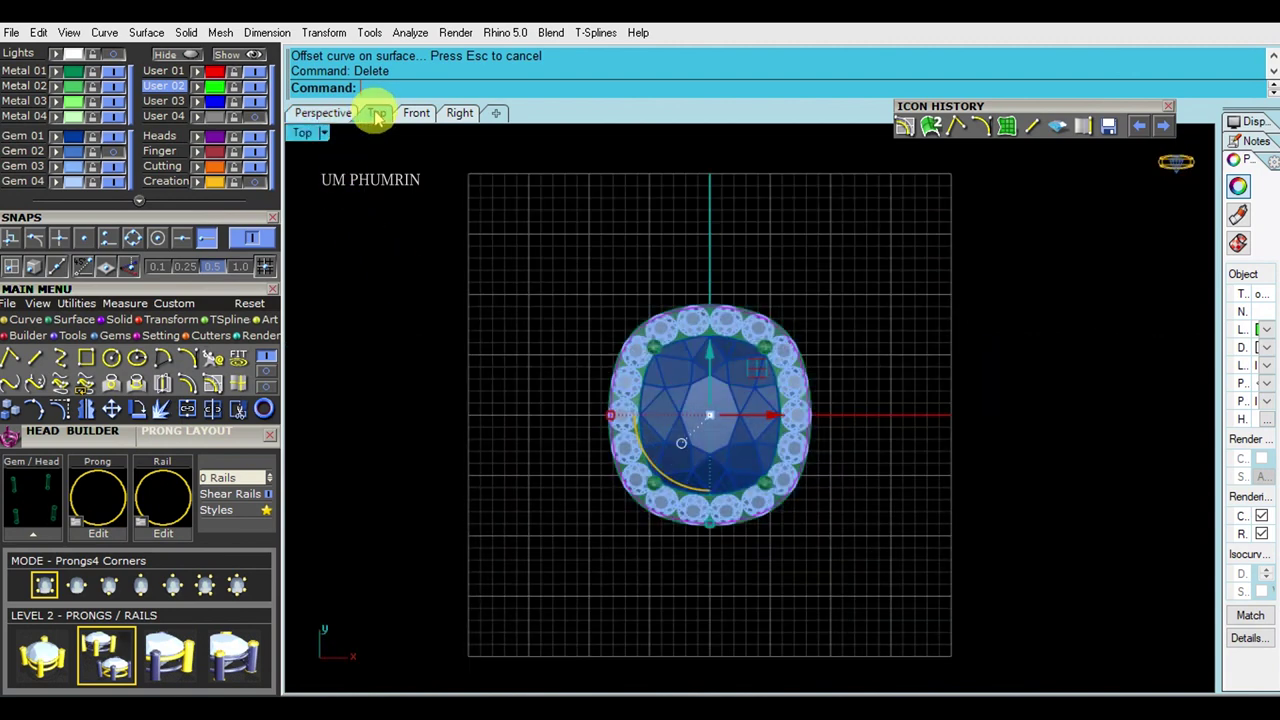
Offset the rail curve 2.6 to the outside and nudge the new curve slightly downward.
type("offset")
key("Return")
left_click(737, 320)
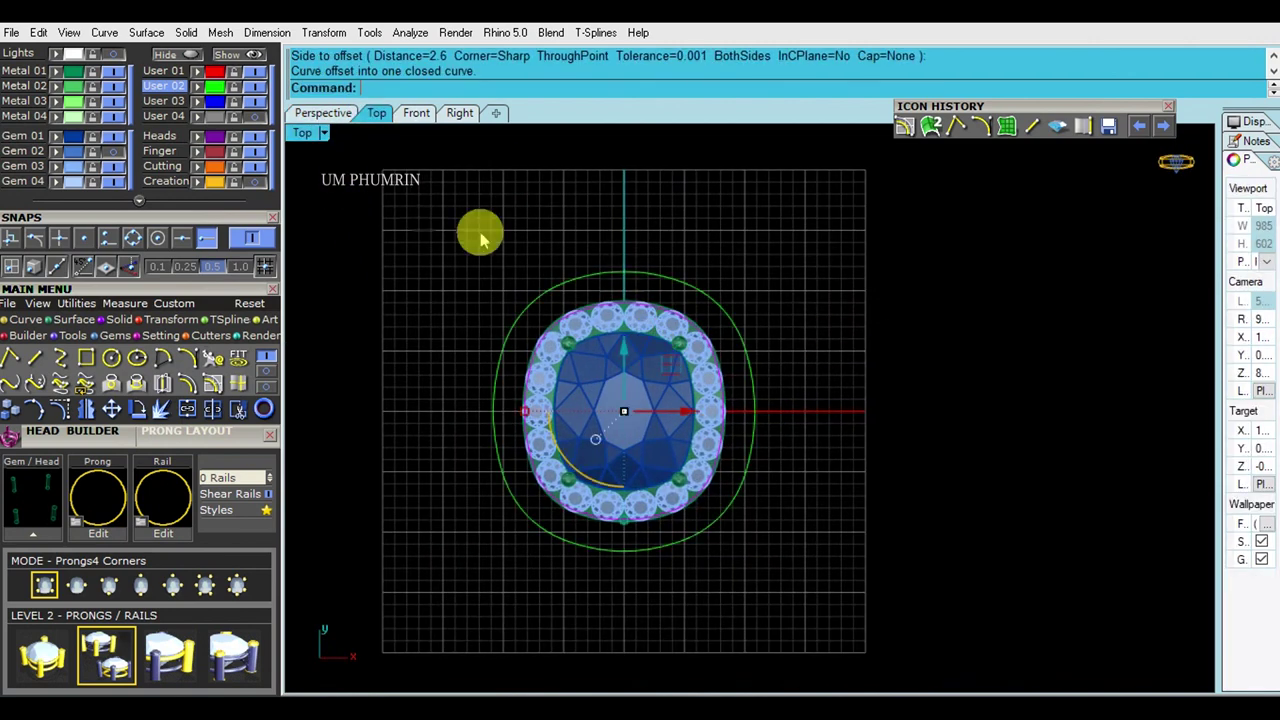
left_click(323, 112)
left_click(1030, 405)
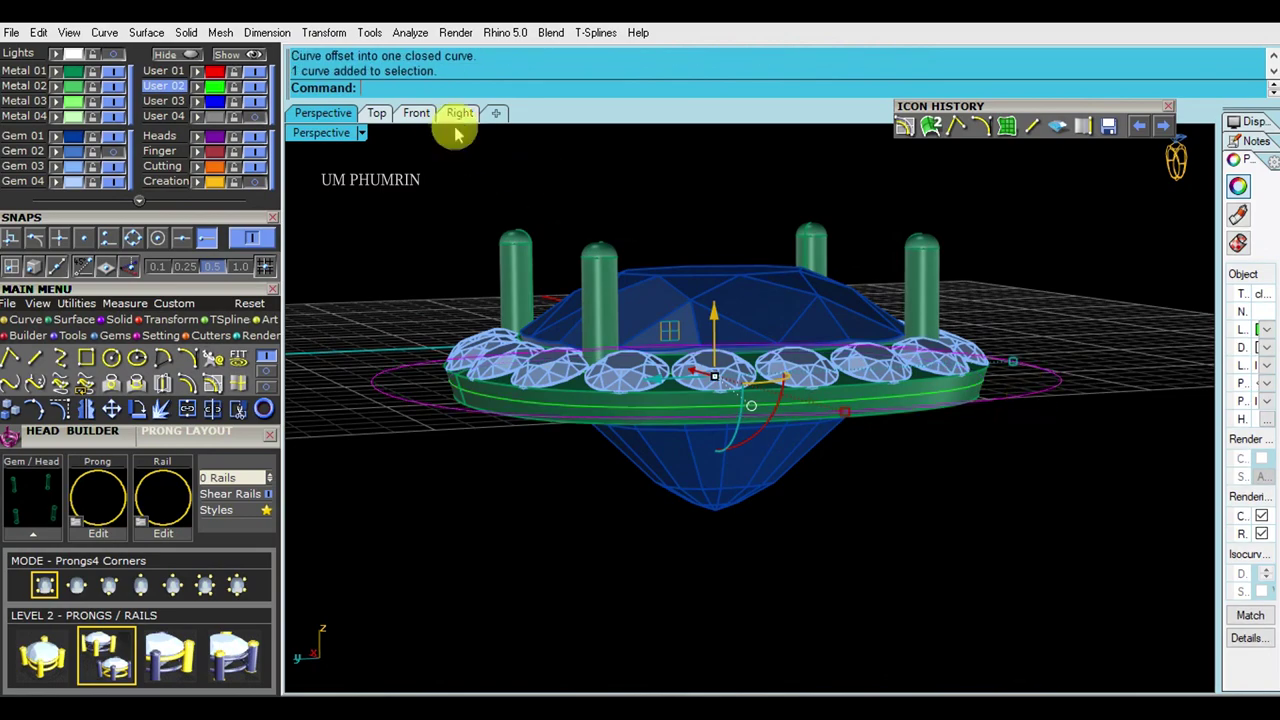
left_click(460, 112)
scroll(763, 408, "up", 3)
left_click(323, 112)
right_click_drag(745, 378, 686, 337)
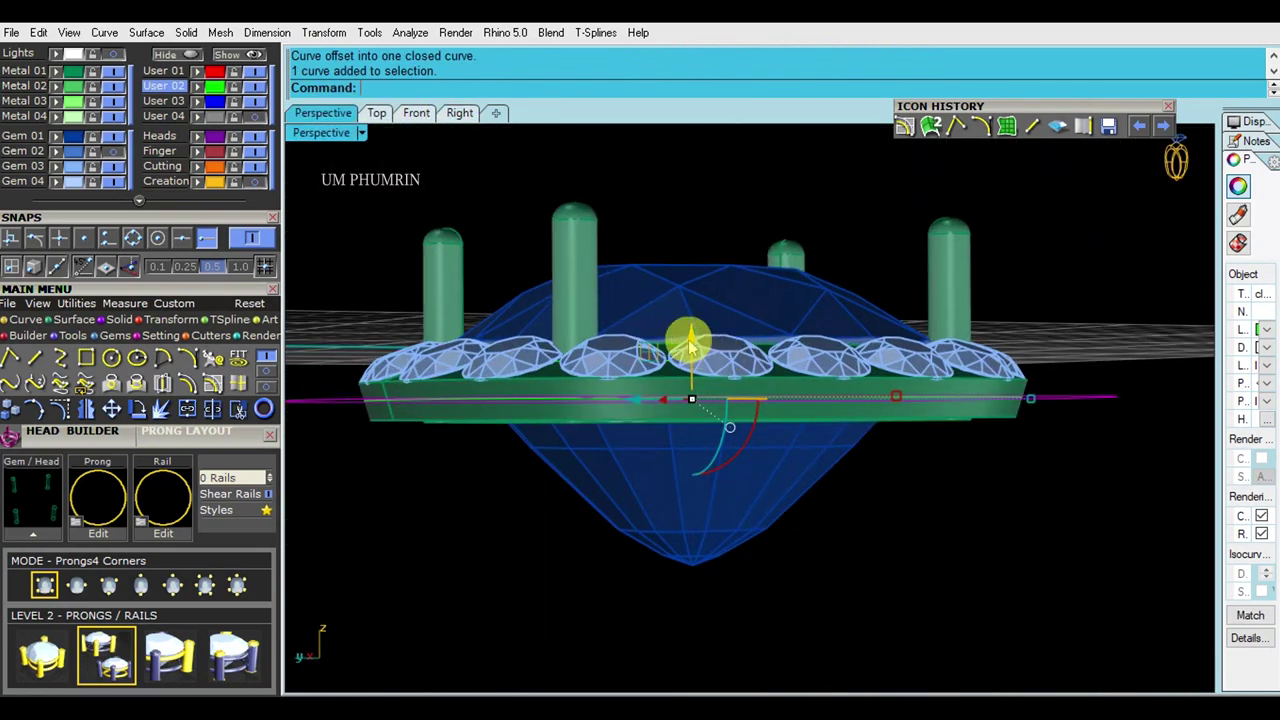
left_click_drag(686, 337, 983, 415)
left_click(983, 415)
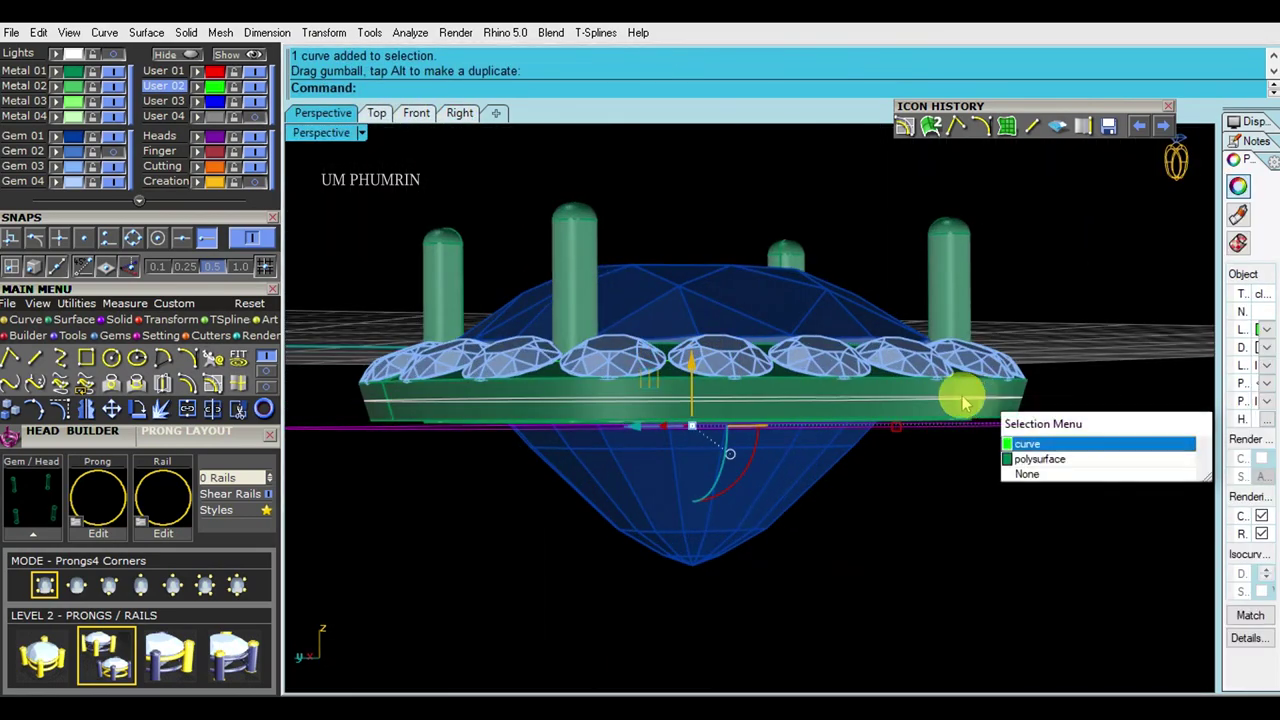
right_click_drag(977, 400, 663, 428)
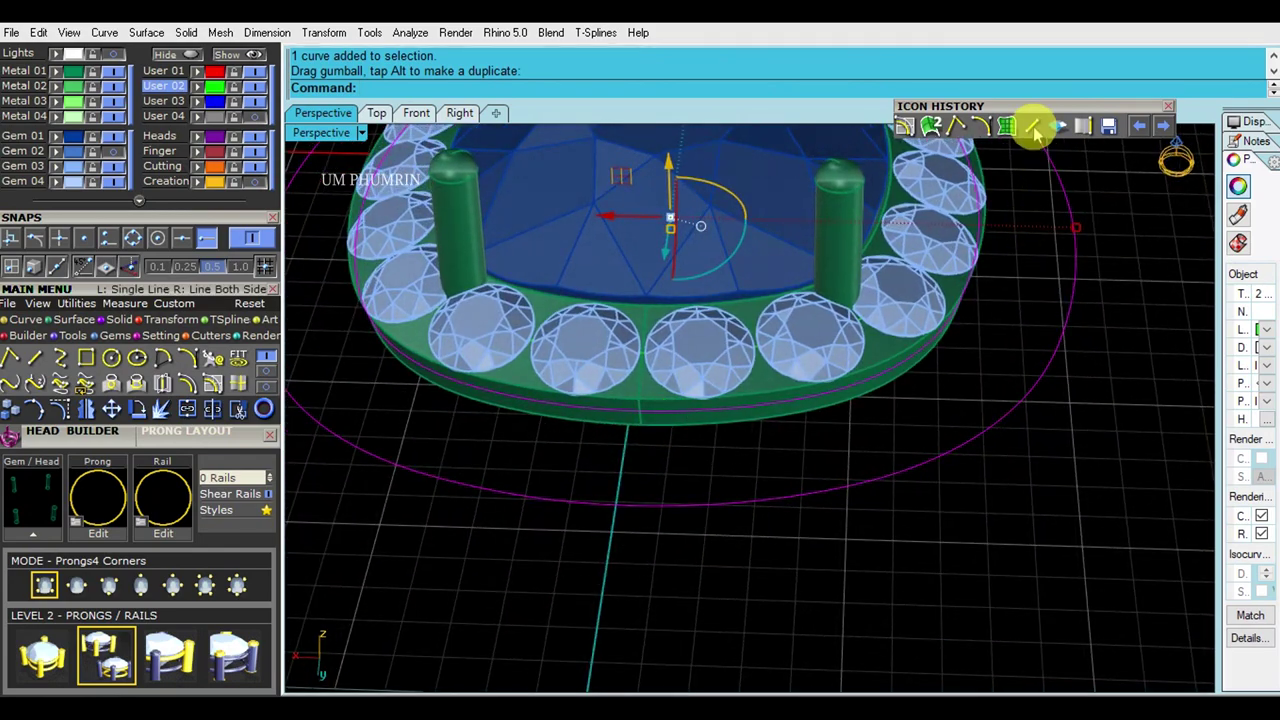
Draw a connecting line between the two curves, abandon the sweep, and delete the line.
left_click(1033, 125)
left_click(638, 412)
left_click(624, 500)
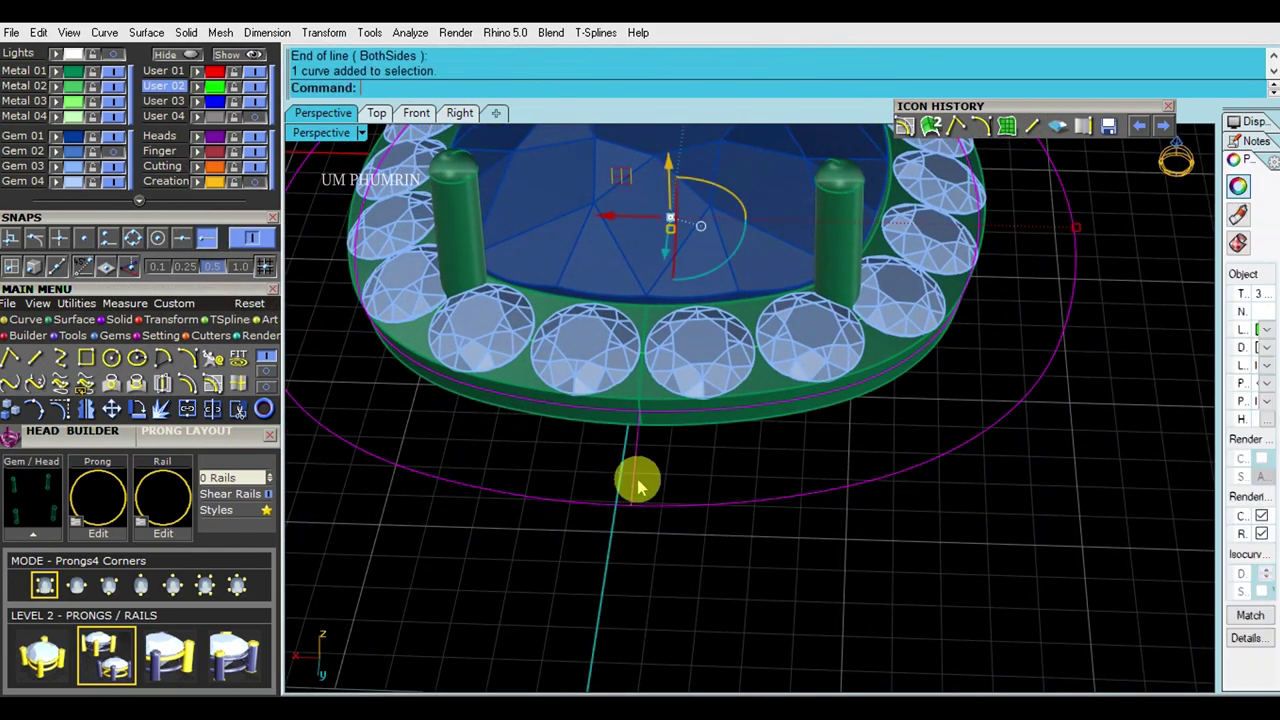
left_click(930, 126)
mouse_move(752, 459)
right_mouse_down()
mouse_move(812, 466)
mouse_move(718, 492)
right_mouse_up()
key("Escape")
left_click(742, 471)
key("Delete")
Hide the gems, prongs and head solids, leaving only the two rail curves.
left_click(190, 55)
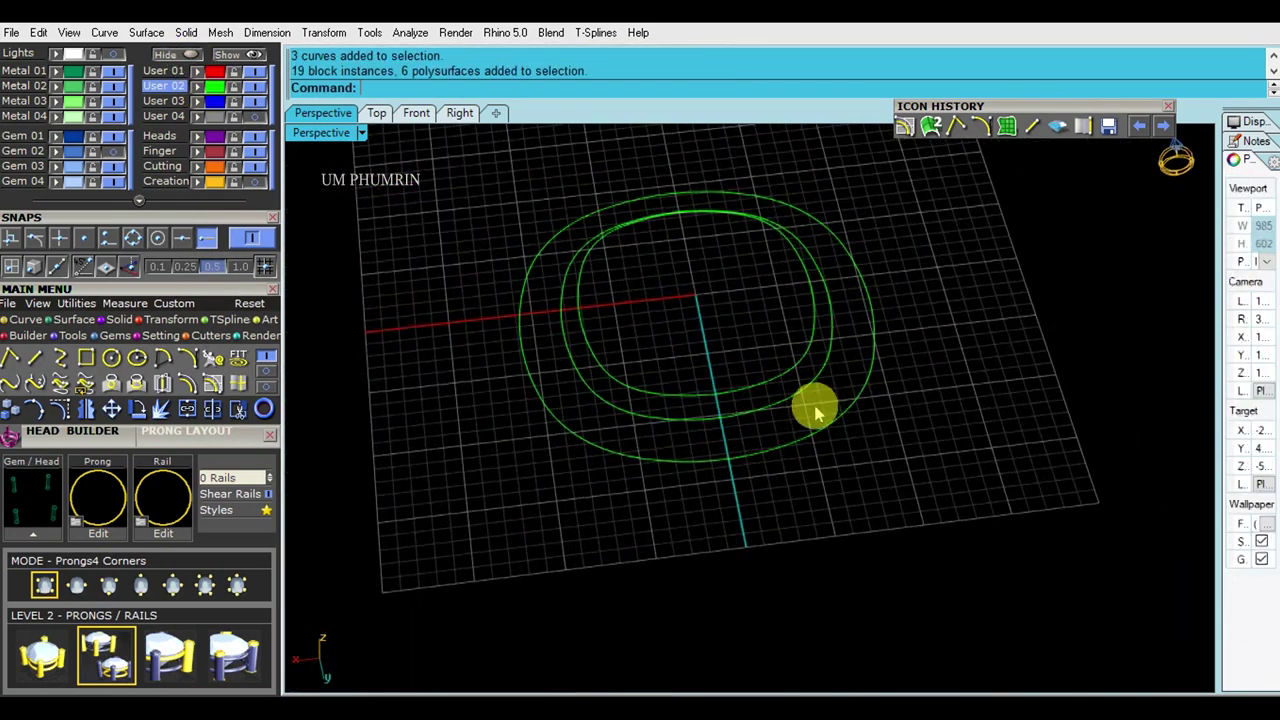
left_click(818, 418)
mouse_move(818, 418)
right_mouse_down()
mouse_move(943, 323)
mouse_move(800, 394)
right_mouse_up()
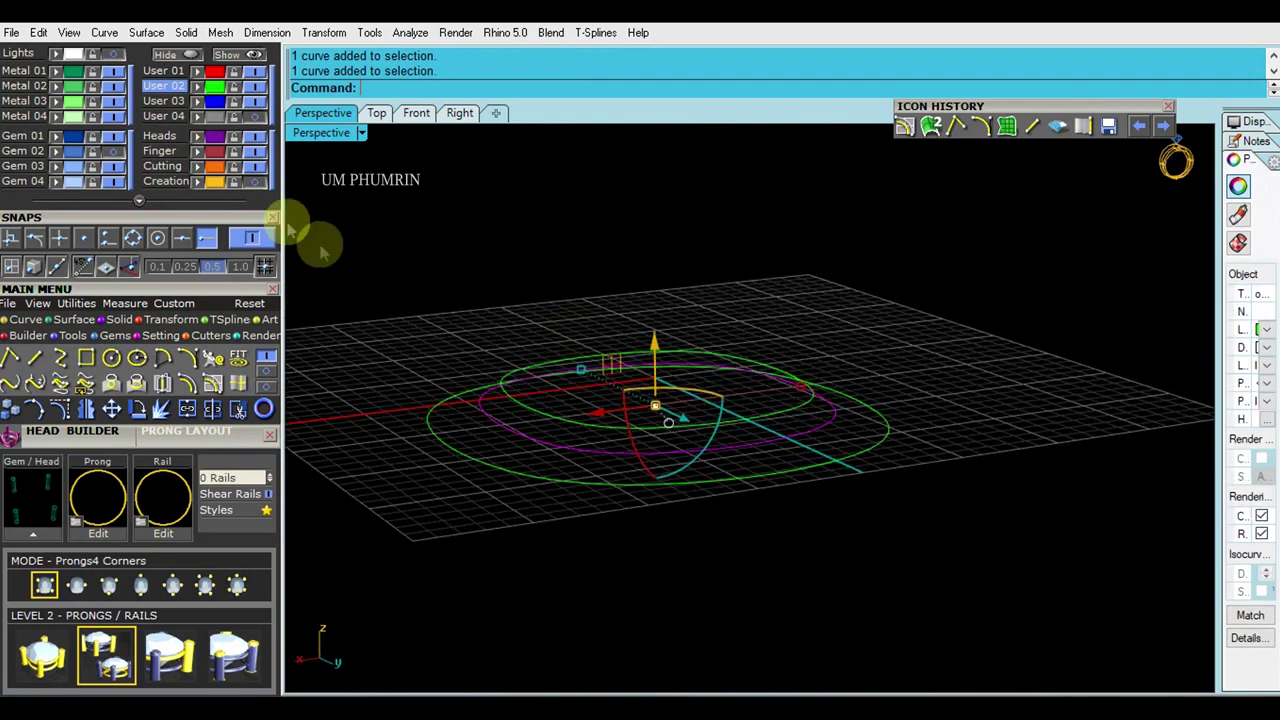
left_click(236, 55)
mouse_move(477, 197)
right_mouse_down()
mouse_move(814, 434)
mouse_move(943, 486)
right_mouse_up()
left_click(904, 446)
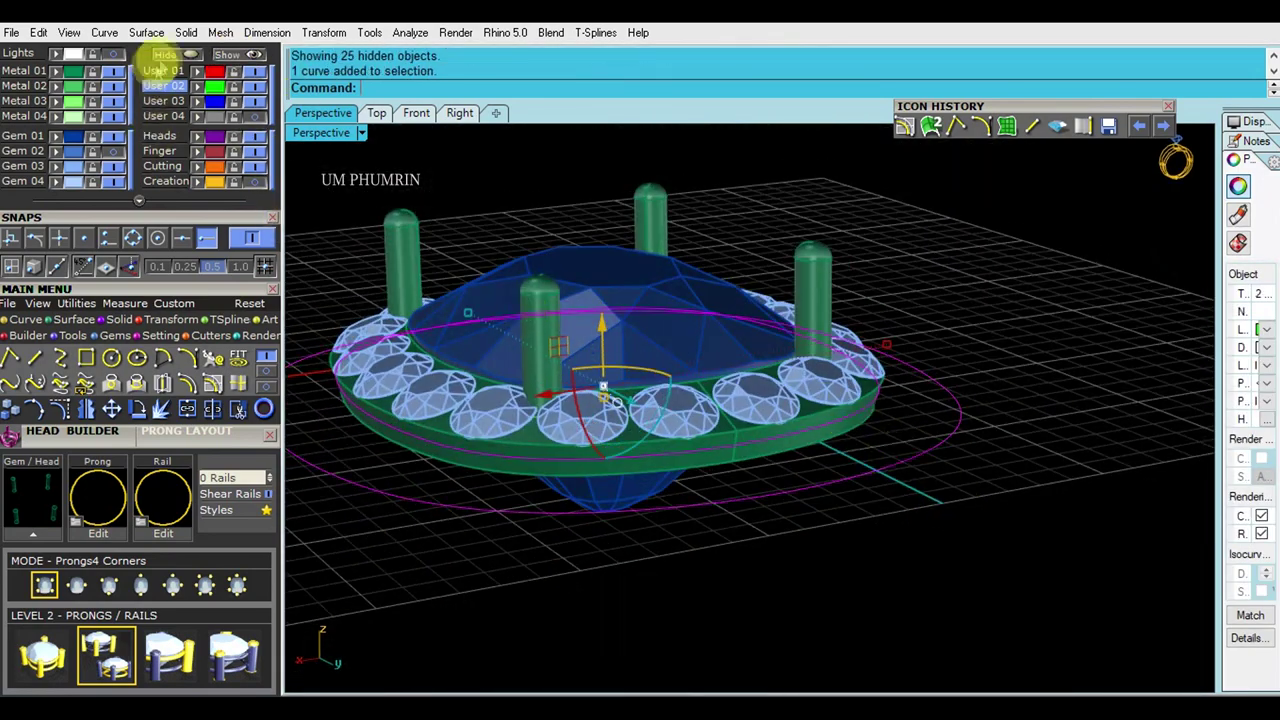
left_click(188, 55)
right_click_drag(745, 390, 677, 371)
left_click(251, 366)
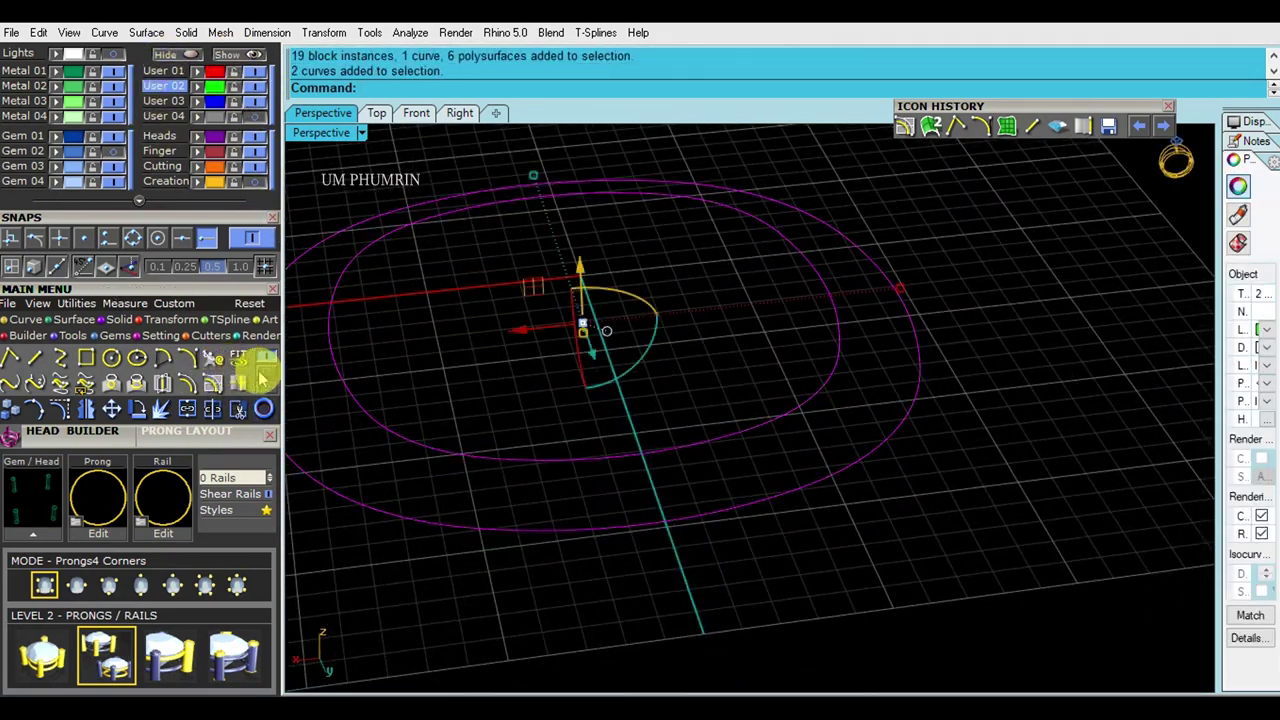
Adjust the curve seams, then split the inner curve at its top point and delete the unwanted piece.
left_click(94, 371)
key("Return")
left_click(729, 431)
type("Ss")
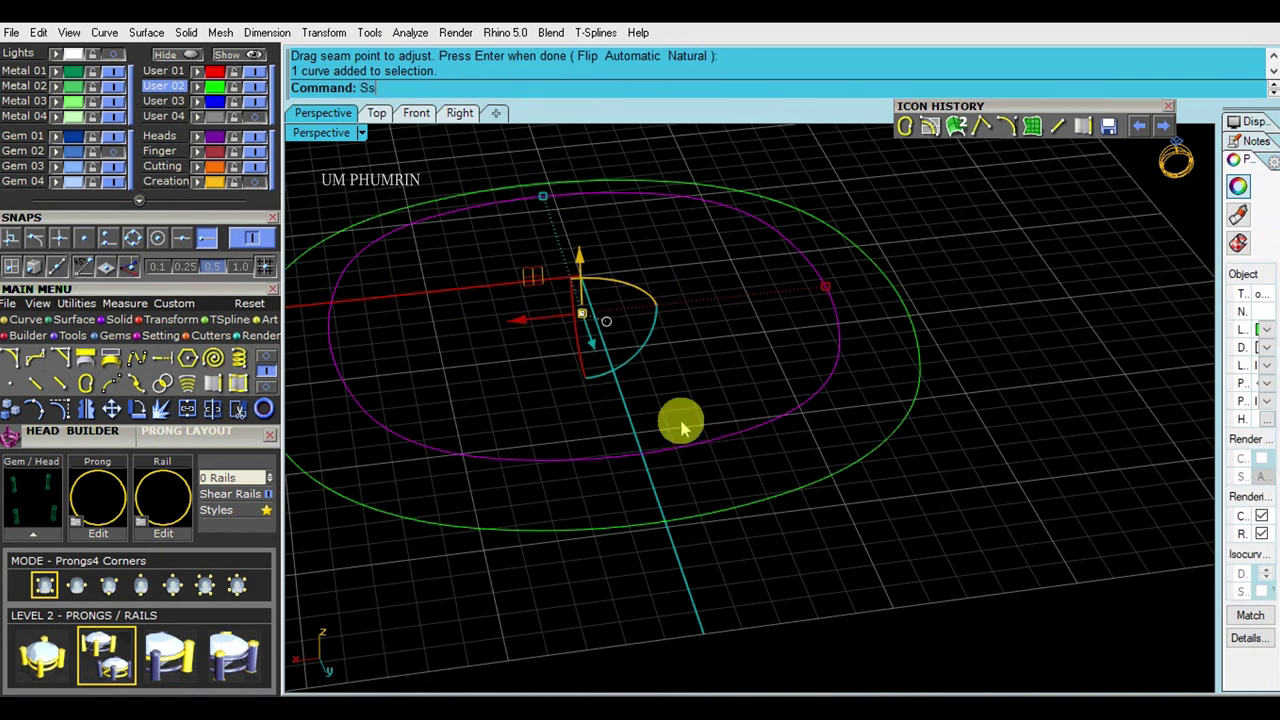
type("lit")
key("Return")
left_click(440, 87)
left_click(745, 437)
key("Return")
left_click(735, 455)
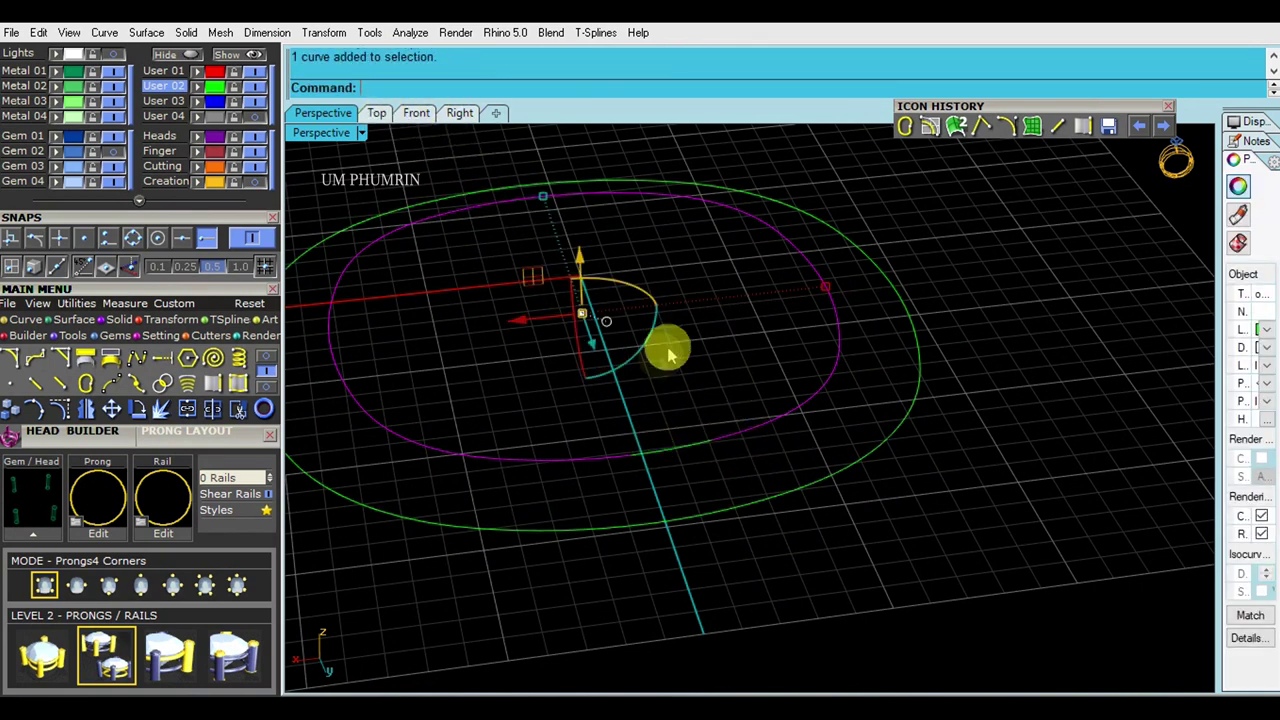
left_click(766, 466)
key("Delete")
In Top view, draw a BothSides line from the origin and trim away the inner curve's upper half.
left_click(383, 115)
type("line")
key("Return")
left_click(624, 409)
left_click(390, 87)
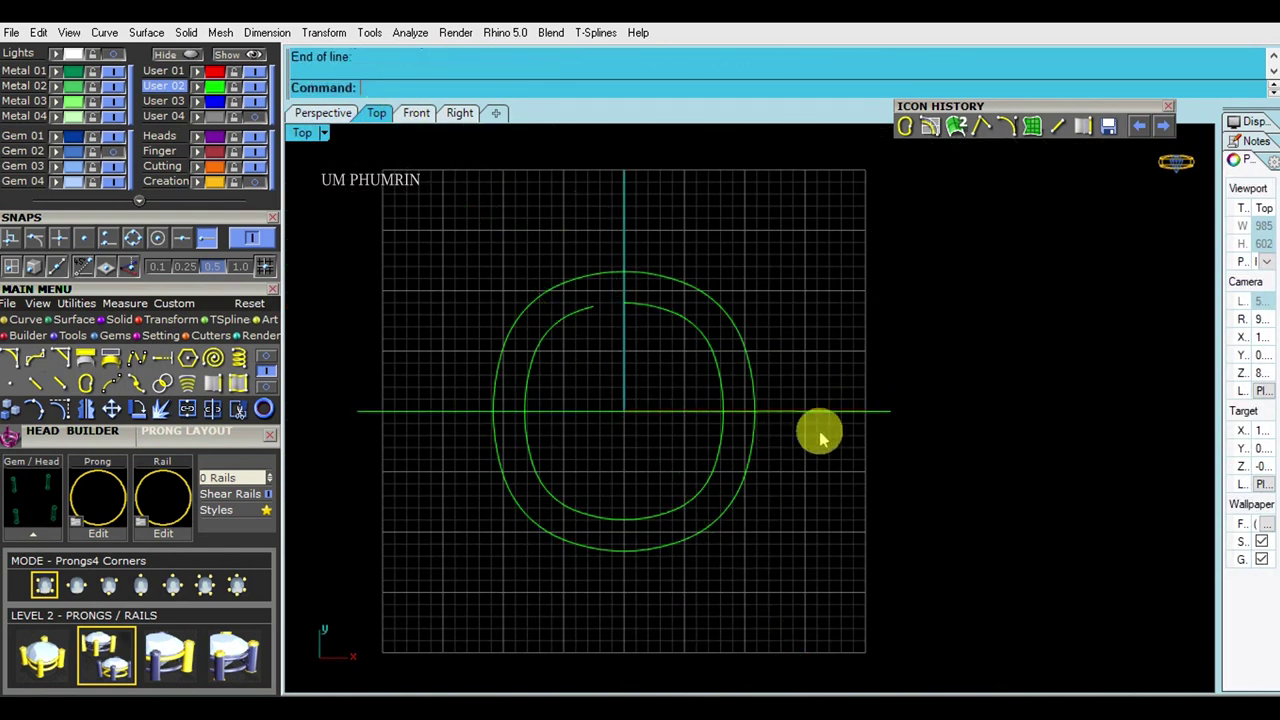
left_click(778, 430)
type("trim")
key("Return")
left_click(723, 365)
left_click(530, 362)
key("Return")
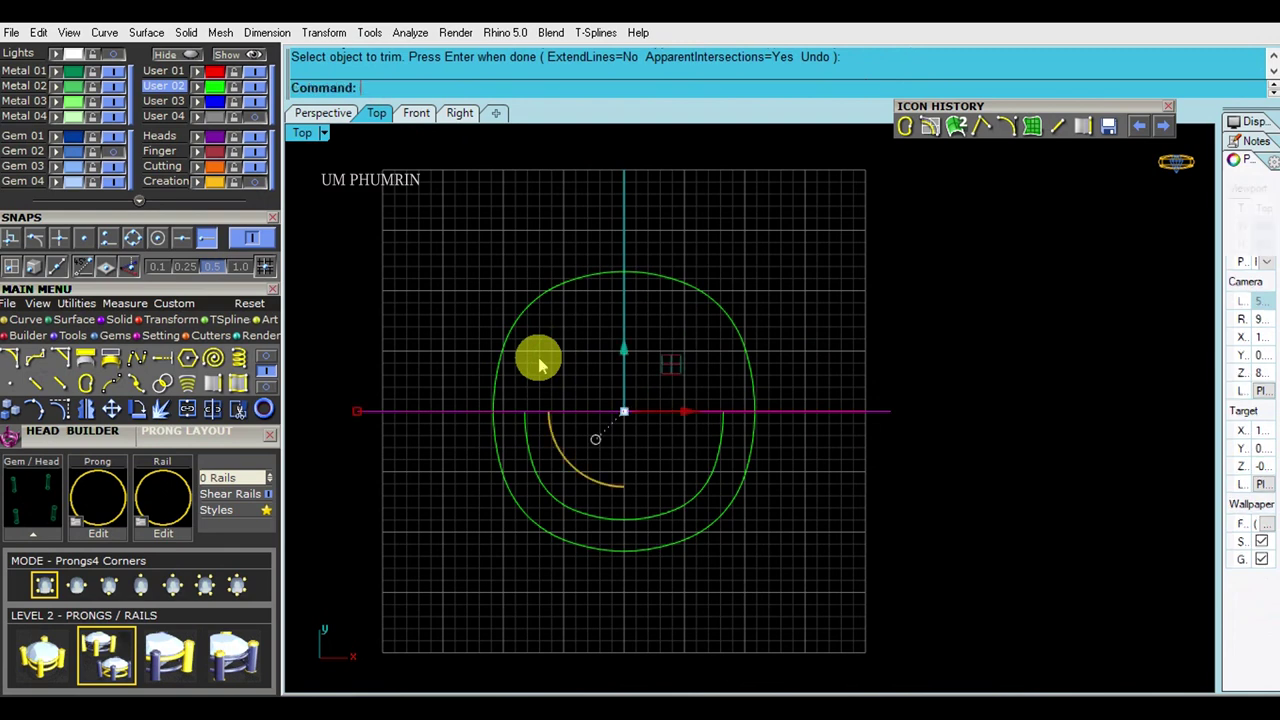
key("Delete")
Mirror the lower half across the horizontal axis through 0 and join both halves into one closed curve.
left_click(609, 517)
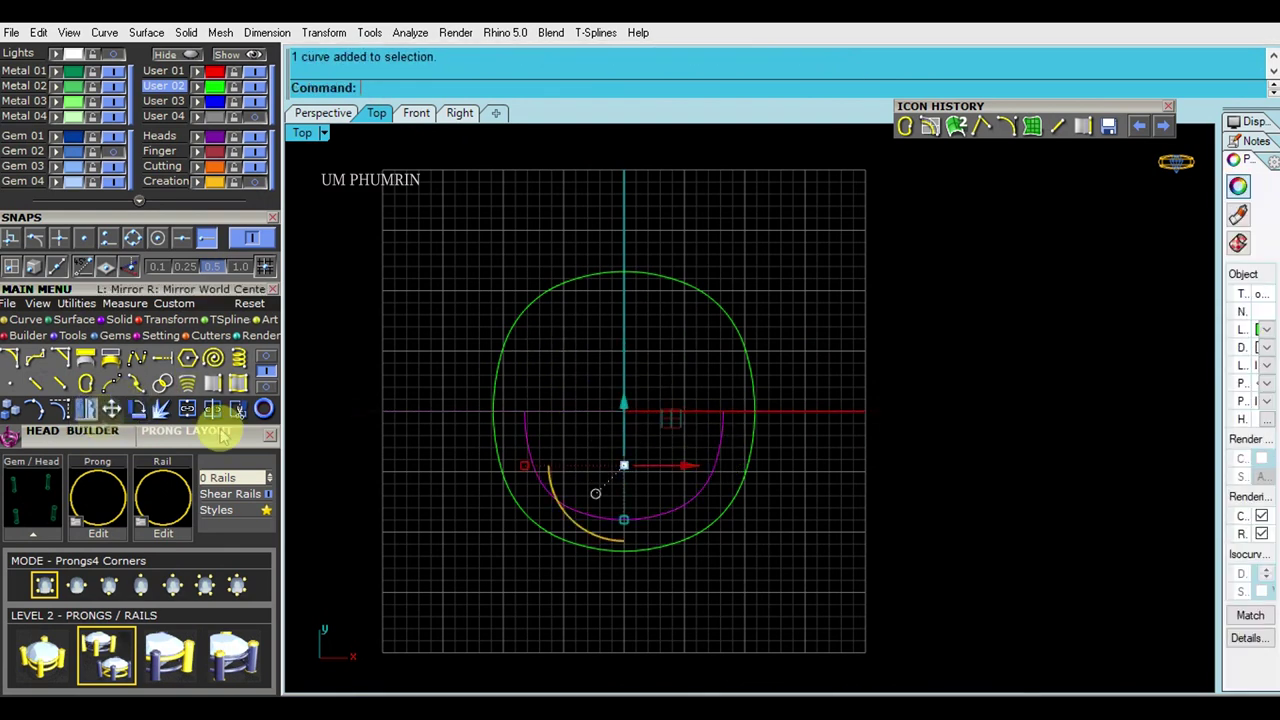
left_click(110, 408)
type("0")
key("Return")
left_click(851, 431)
left_click_drag(862, 484, 657, 378)
key("ctrl+j")
In Perspective view, align the seams of the two closed curves with CrvSeam.
left_click(323, 112)
mouse_move(680, 423)
right_mouse_down()
mouse_move(870, 375)
mouse_move(708, 371)
mouse_move(722, 403)
right_mouse_up()
left_click(85, 383)
key("Return")
Run Sweep2 on the two rail curves to create the flat ring surface.
left_click(955, 125)
key("Return")
mouse_move(737, 486)
right_mouse_down()
mouse_move(811, 371)
mouse_move(860, 389)
mouse_move(790, 478)
right_mouse_up()
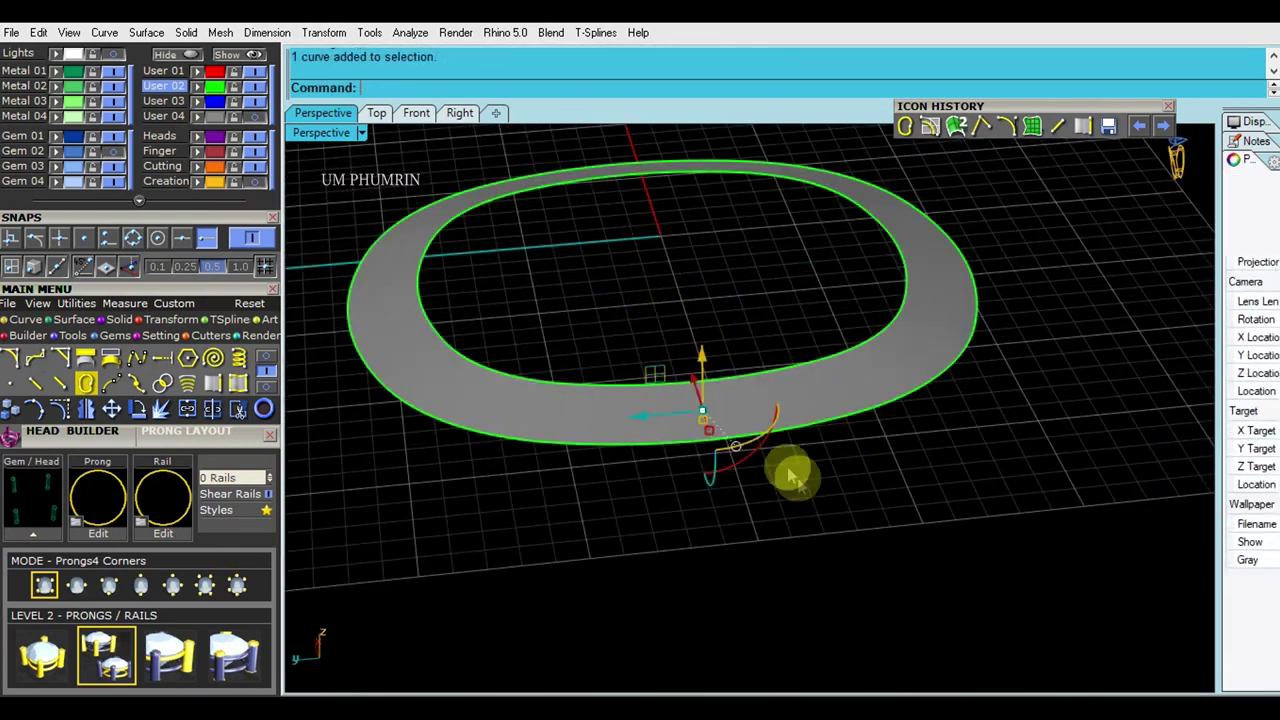
type("f")
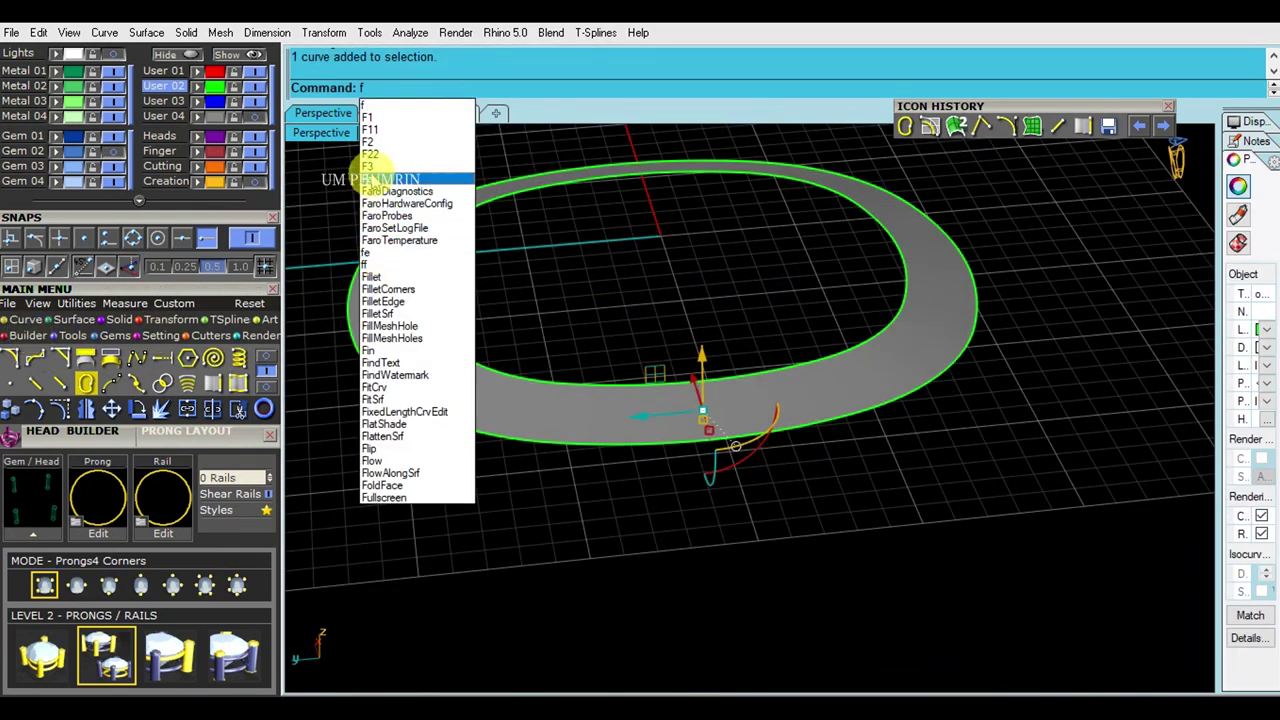
left_click(58, 330)
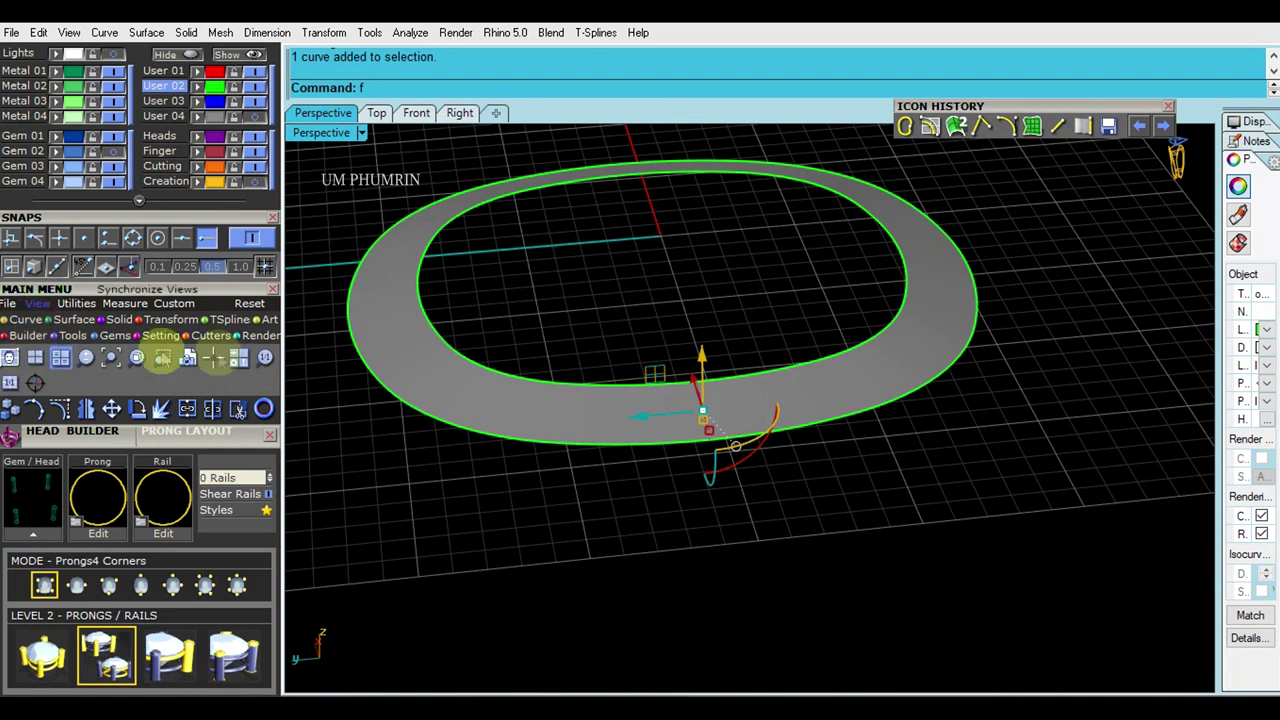
left_click(76, 303)
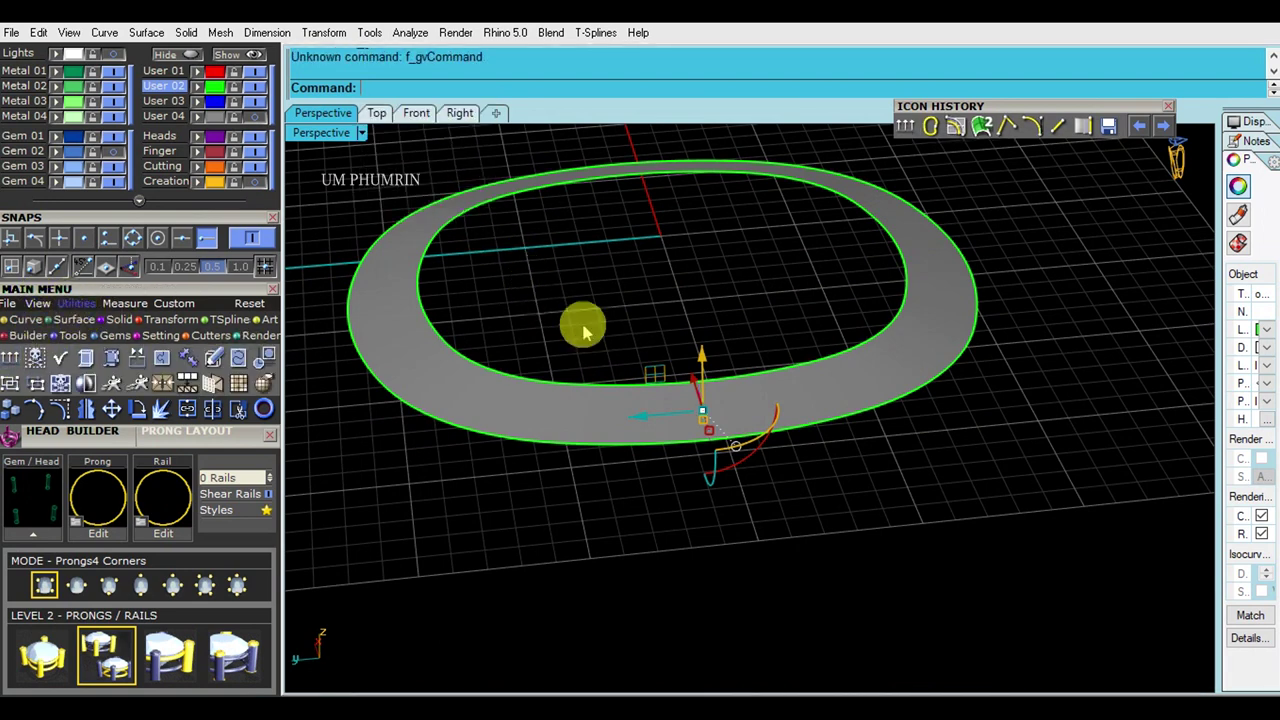
right_click_drag(583, 333, 657, 286)
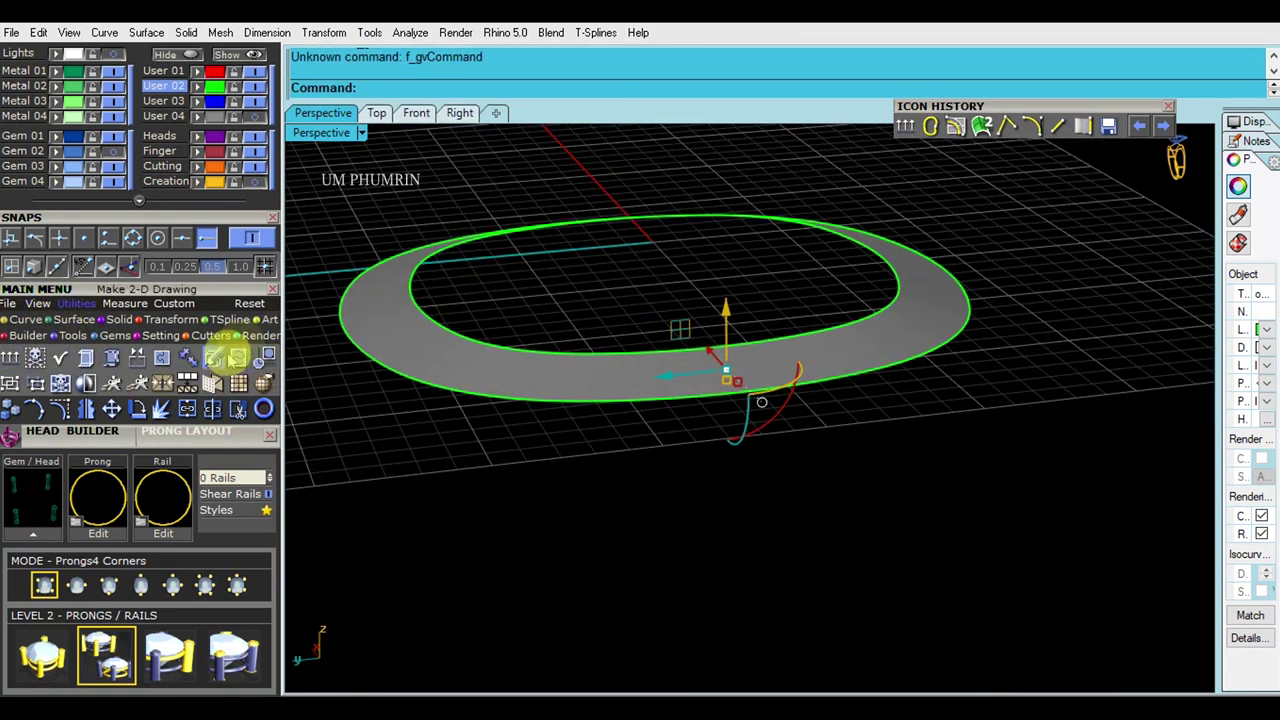
Browse the view and measurement tool menus and shade the new ring surface.
left_click(40, 305)
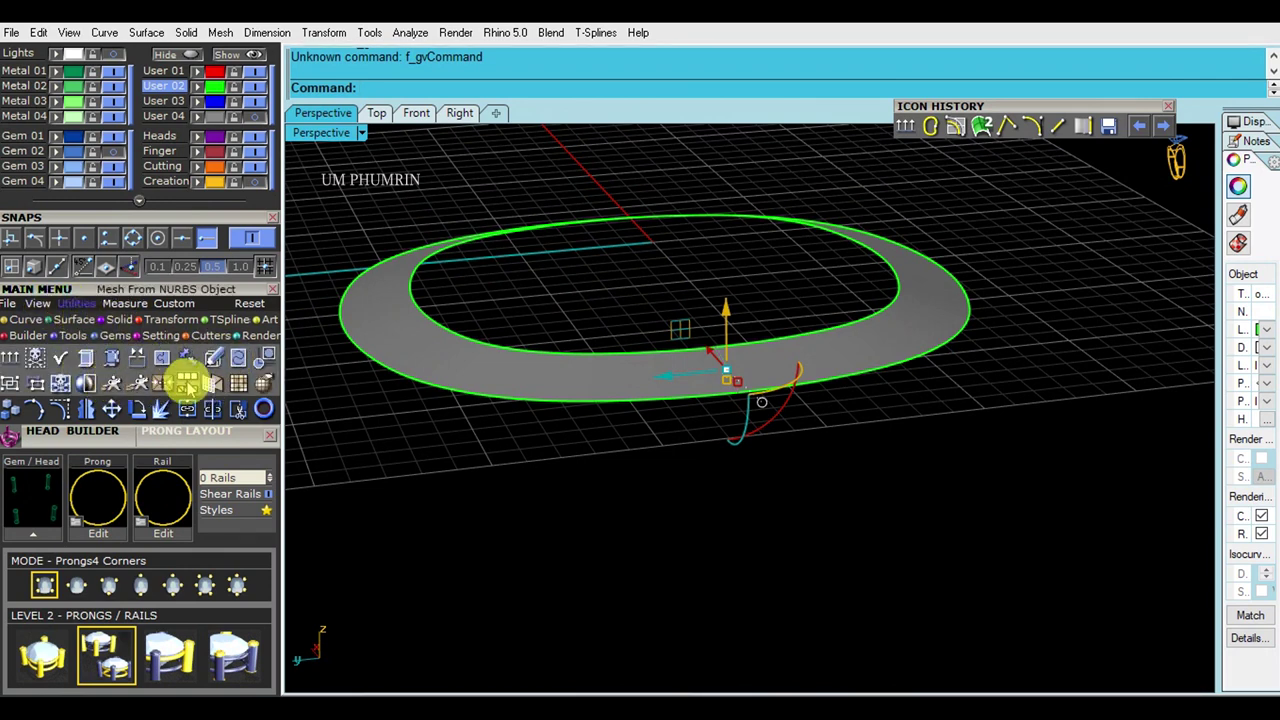
left_click(125, 303)
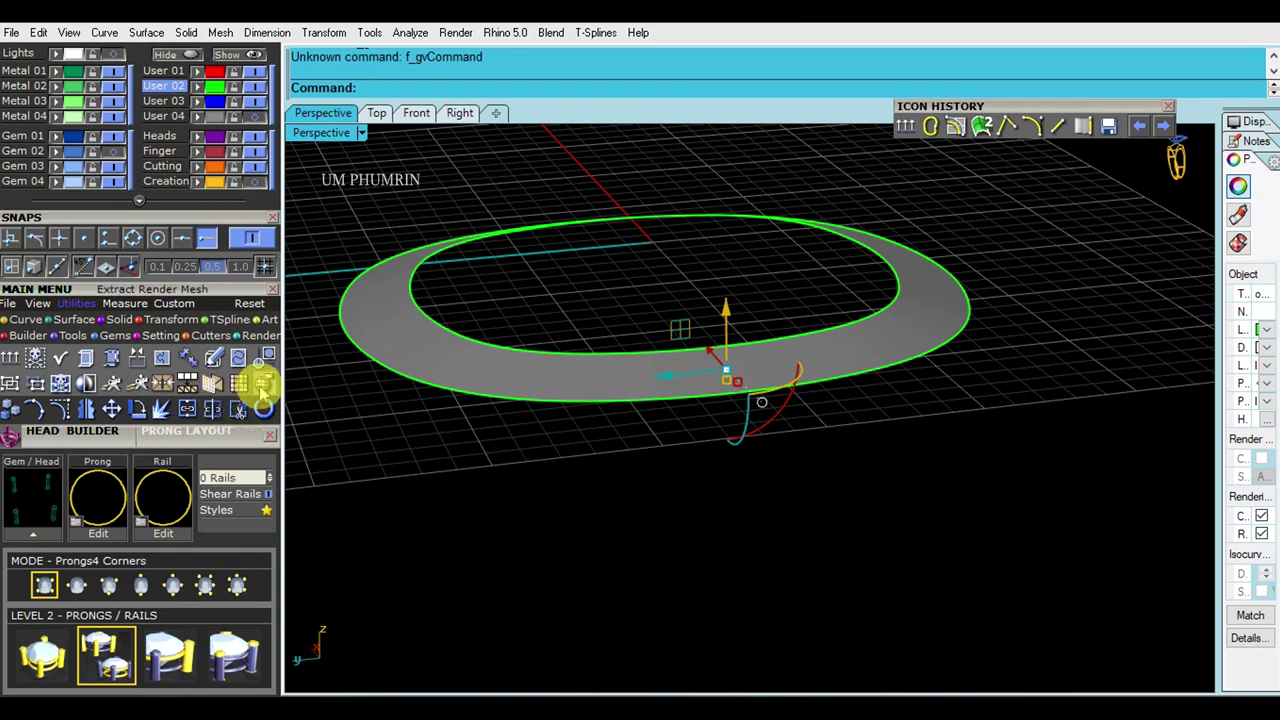
right_click_drag(775, 430, 770, 485)
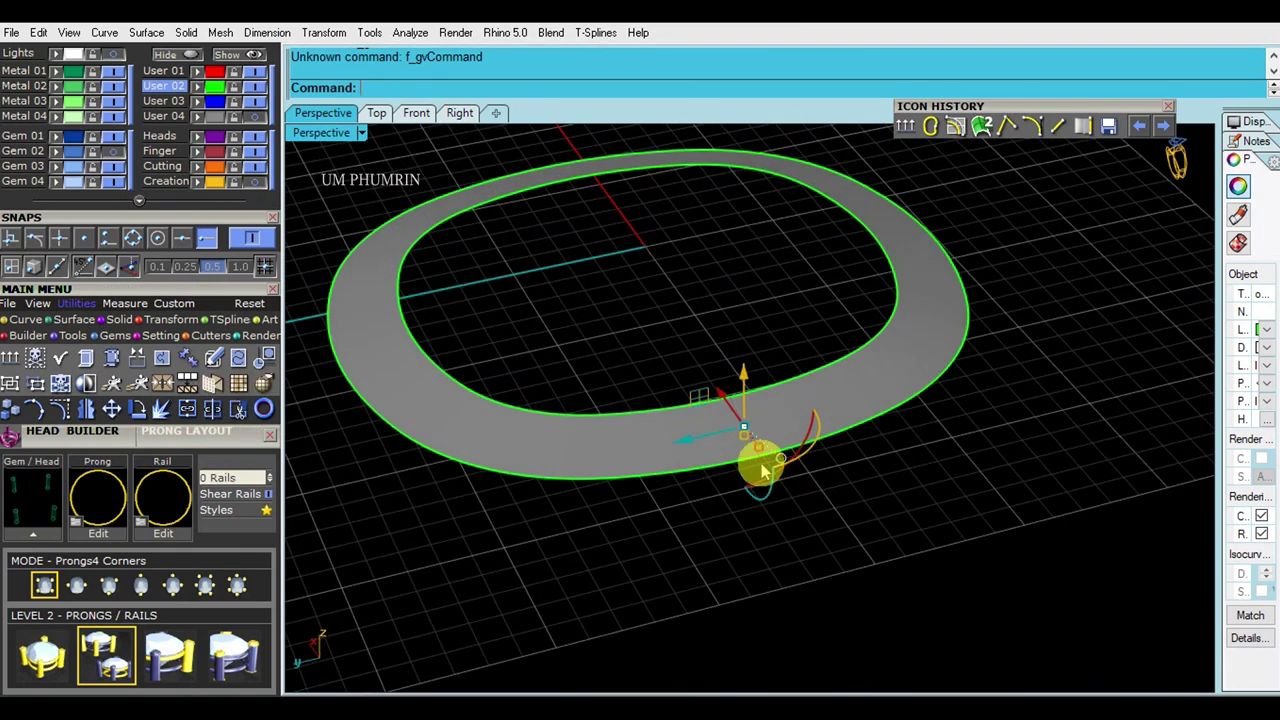
type("fs")
key("Return")
right_click_drag(740, 467, 903, 490)
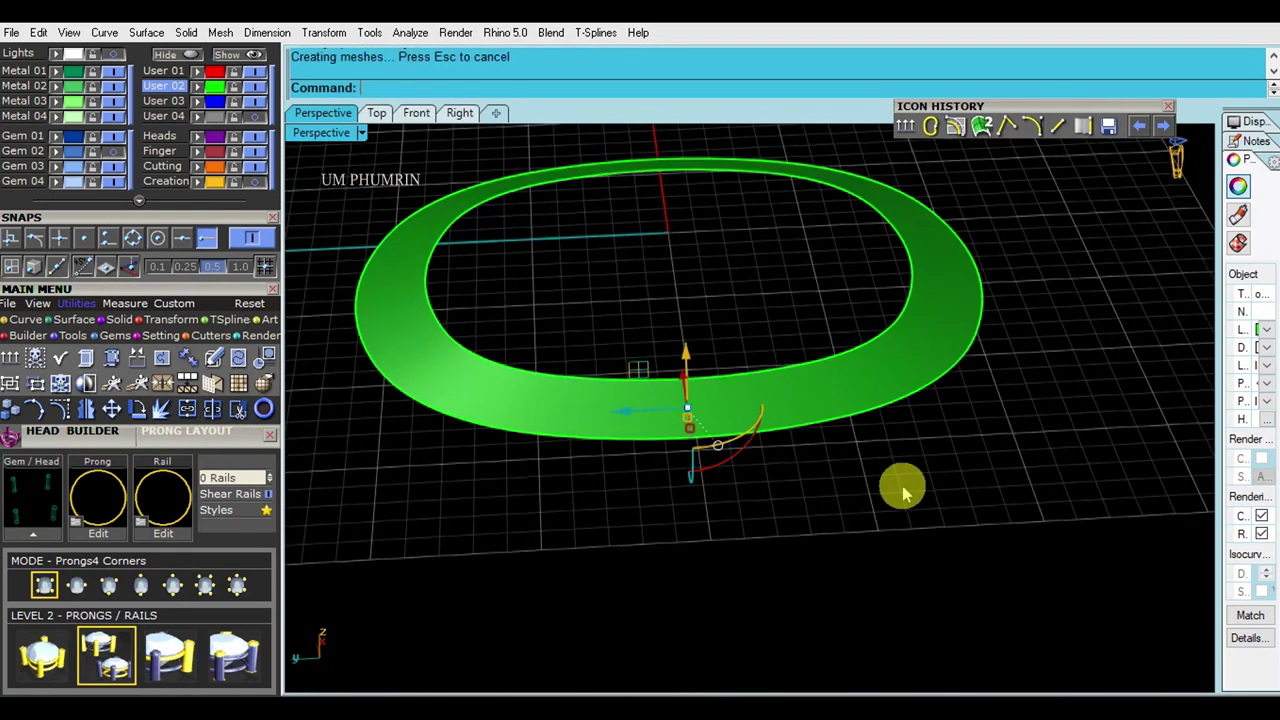
key("Escape")
right_click_drag(755, 462, 740, 516)
mouse_move(342, 340)
right_mouse_down()
mouse_move(694, 286)
mouse_move(634, 334)
right_mouse_up()
Undo the deletion and show the hidden gems and prongs again.
key("ctrl+z")
key("ctrl+alt+h")
right_click_drag(757, 441, 774, 366)
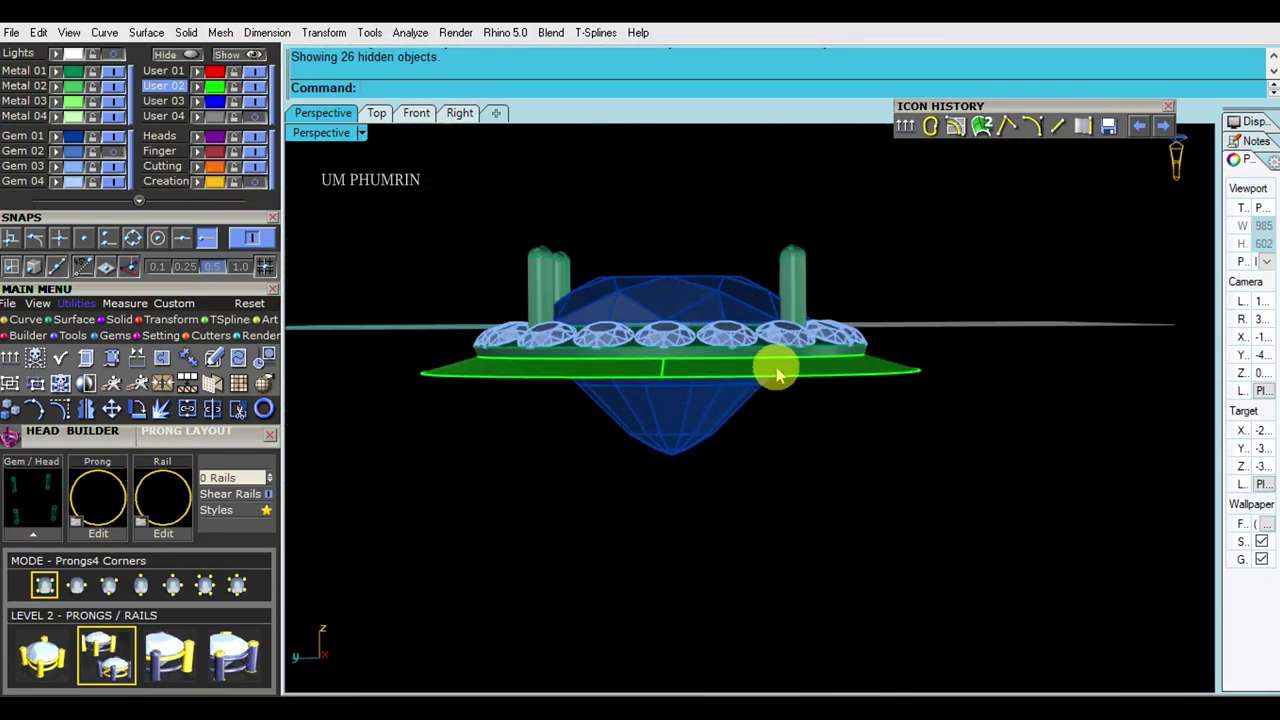
Undo the accidental drag of a rim curve point that reshaped the halo's rim.
left_click(774, 366)
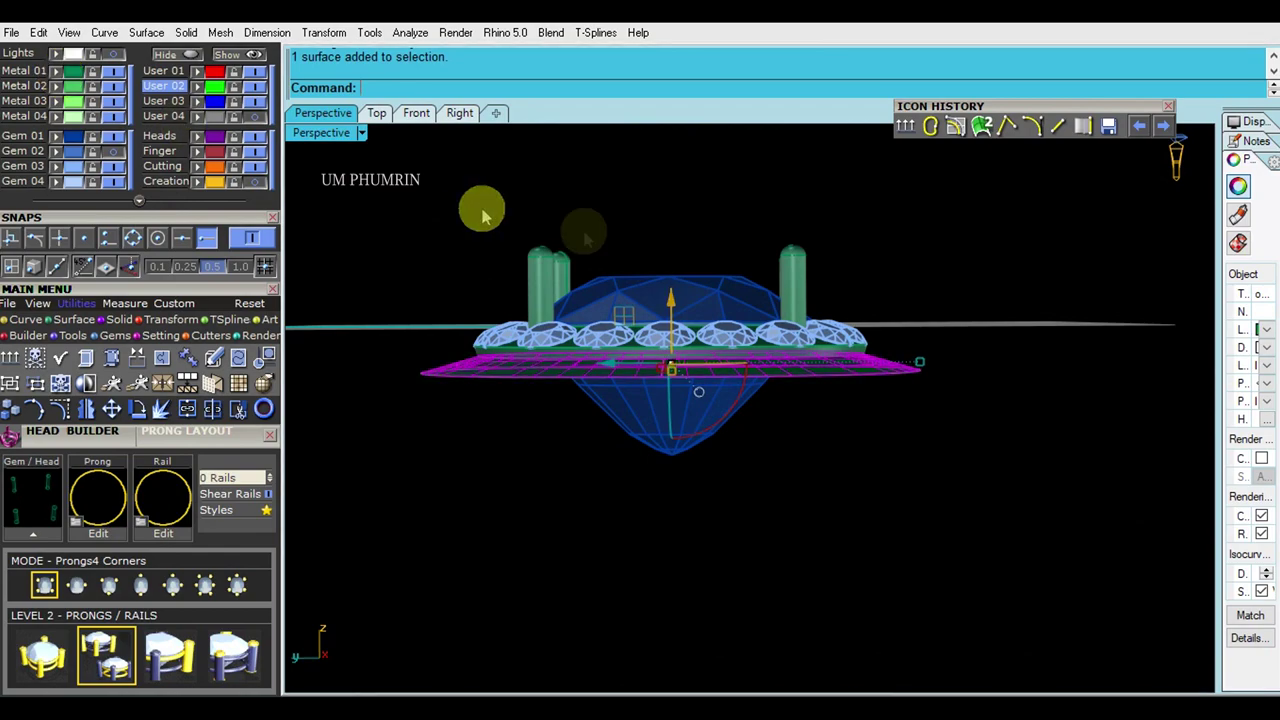
left_click(586, 229)
mouse_move(563, 257)
right_mouse_down()
mouse_move(566, 423)
mouse_move(1027, 268)
mouse_move(894, 366)
mouse_move(829, 363)
mouse_move(749, 443)
mouse_move(858, 402)
right_mouse_up()
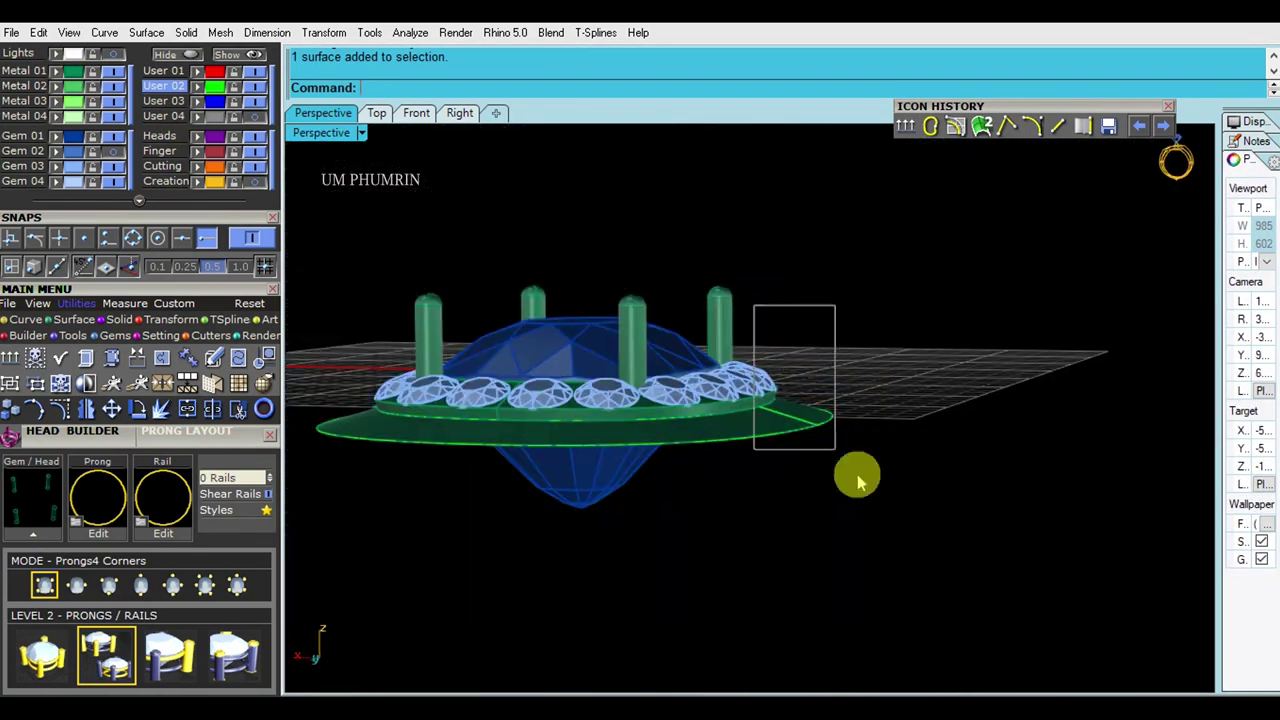
left_click_drag(858, 480, 860, 484)
scroll(822, 441, "up", 5)
left_click(777, 414)
left_click_drag(757, 346, 755, 381)
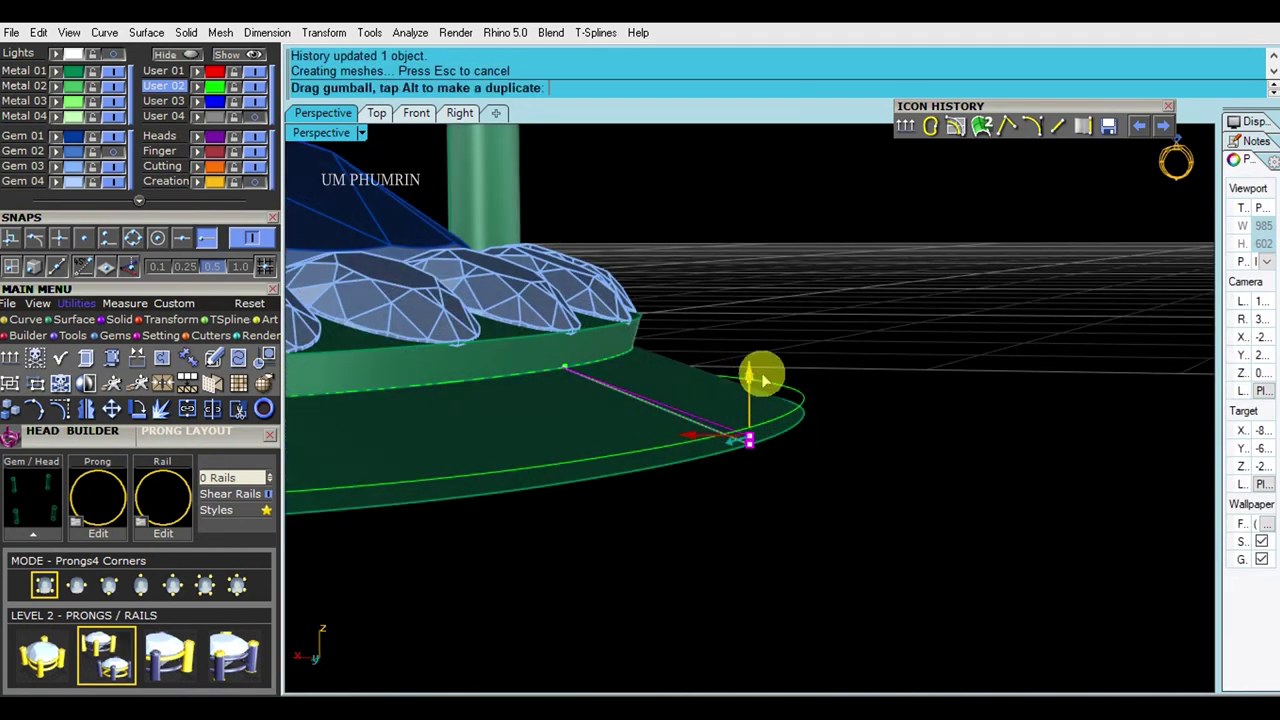
key("ctrl+z")
Select the halo's rim curve from the overlapping objects and orbit to view the whole halo.
left_click(790, 415)
left_click(840, 457)
right_click_drag(836, 462, 528, 351)
scroll(909, 460, "down", 5)
mouse_move(909, 460)
right_mouse_down()
mouse_move(980, 437)
mouse_move(814, 529)
right_mouse_up()
scroll(800, 480, "up", 5)
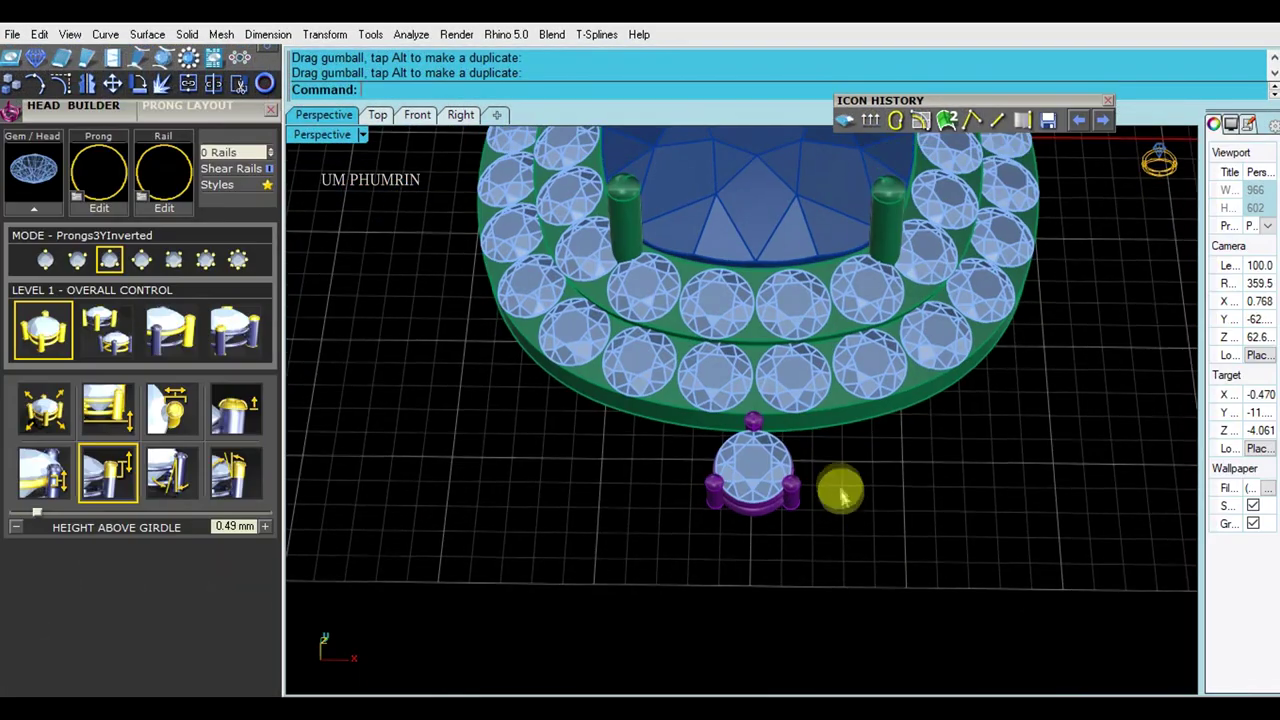
Zoom in on the halo and run the D1 duplicate-edge command.
scroll(843, 486, "up", 3)
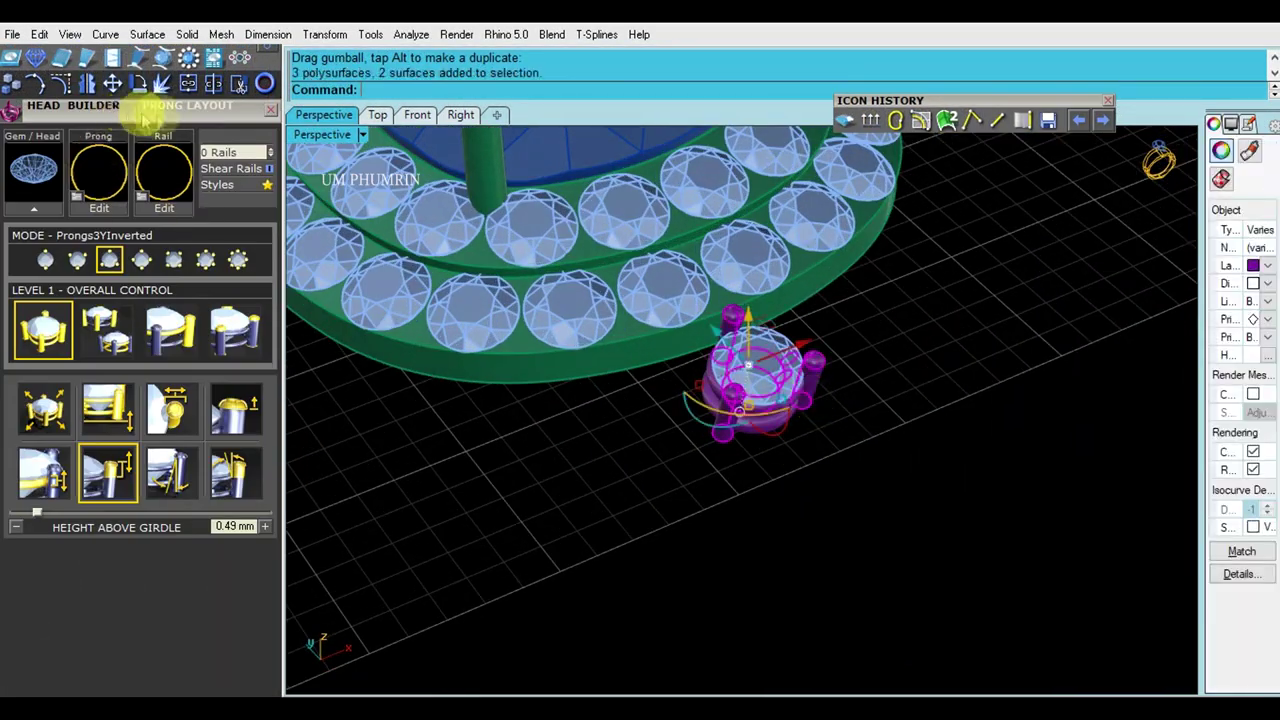
scroll(128, 120, "up", 5)
scroll(130, 300, "up", 10)
scroll(60, 160, "up", 3)
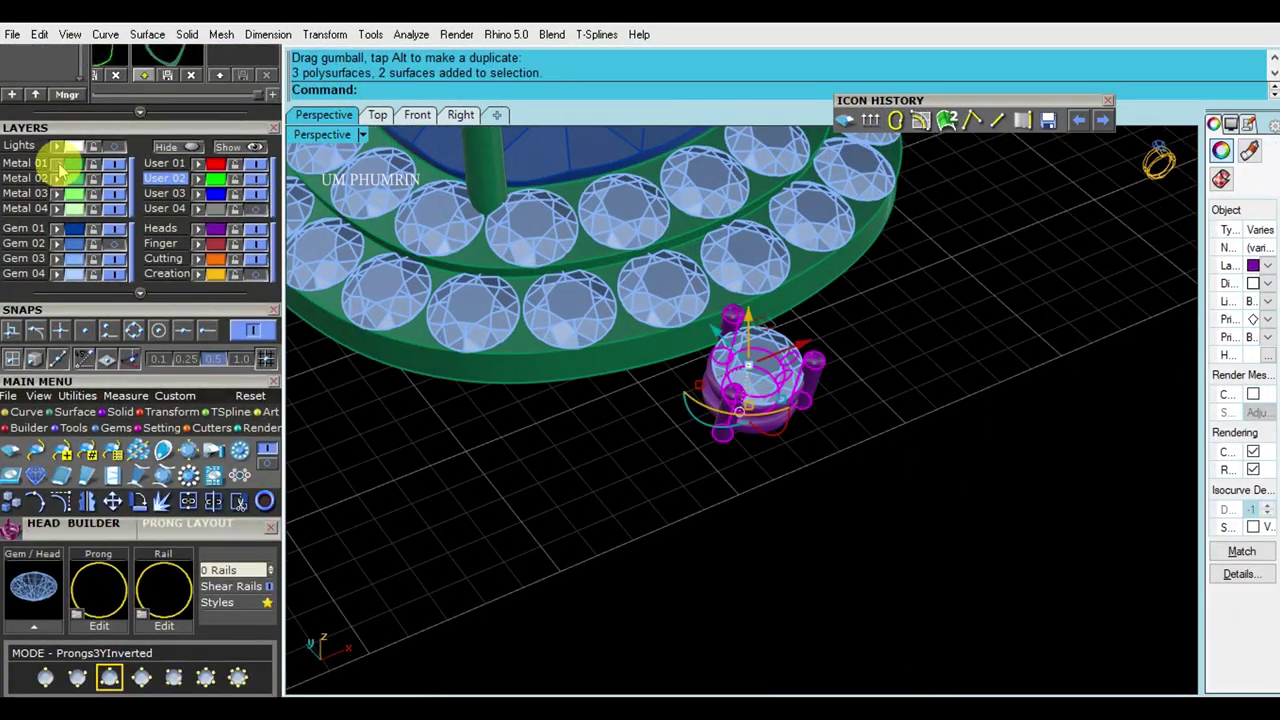
left_click(737, 414)
right_click_drag(674, 394, 1008, 535)
type("D1")
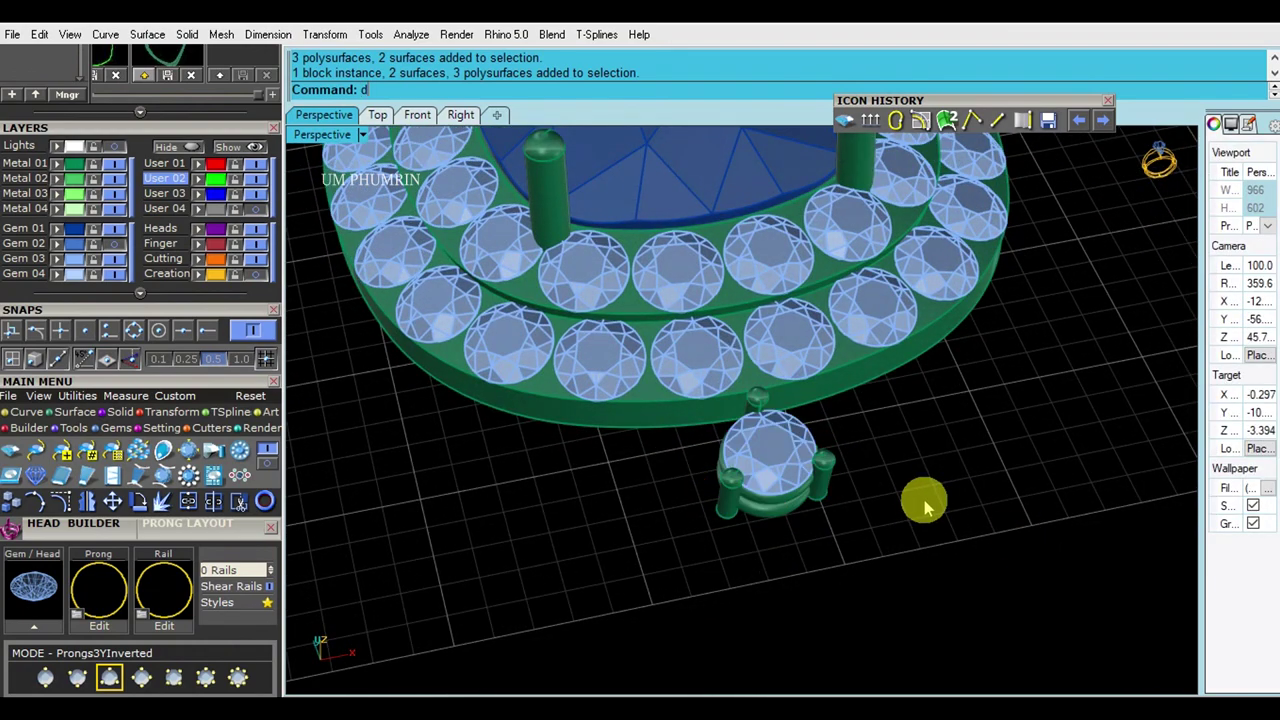
key("Return")
Select the single prong head with its stone and start Array Along Curve.
mouse_move(650, 487)
right_mouse_down()
mouse_move(846, 434)
mouse_move(851, 451)
right_mouse_up()
left_click(851, 451)
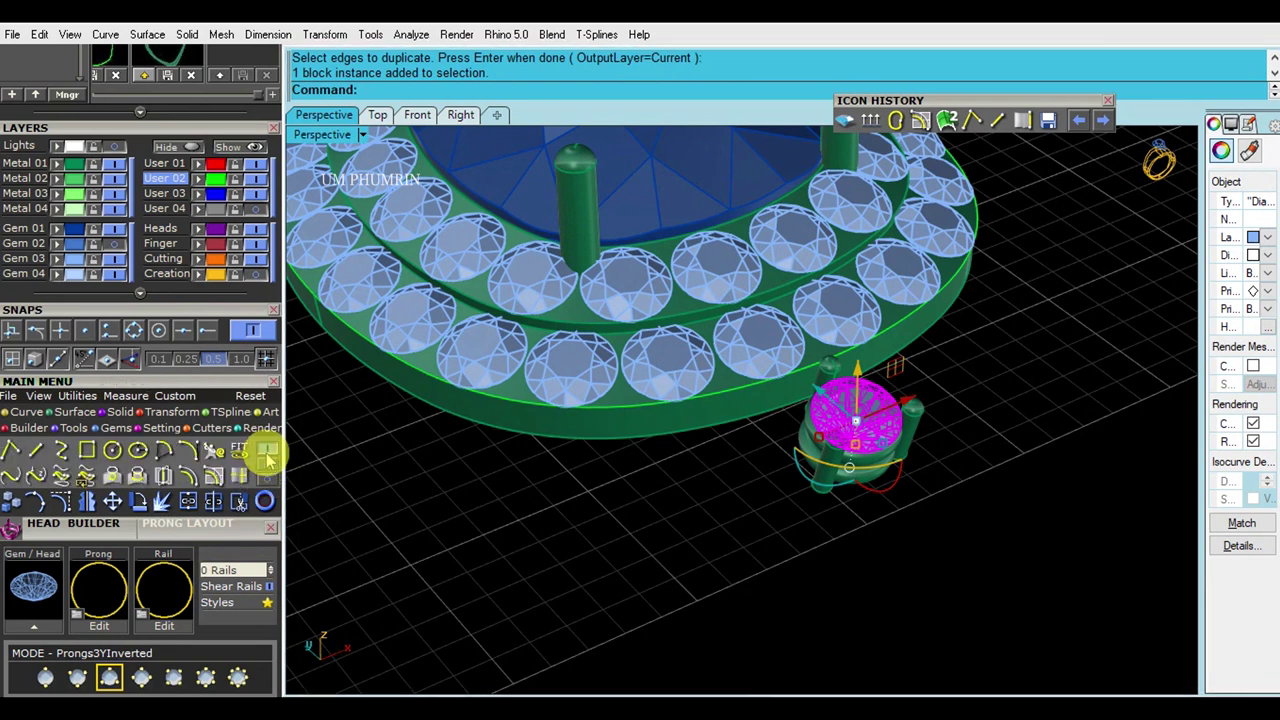
left_click(160, 422)
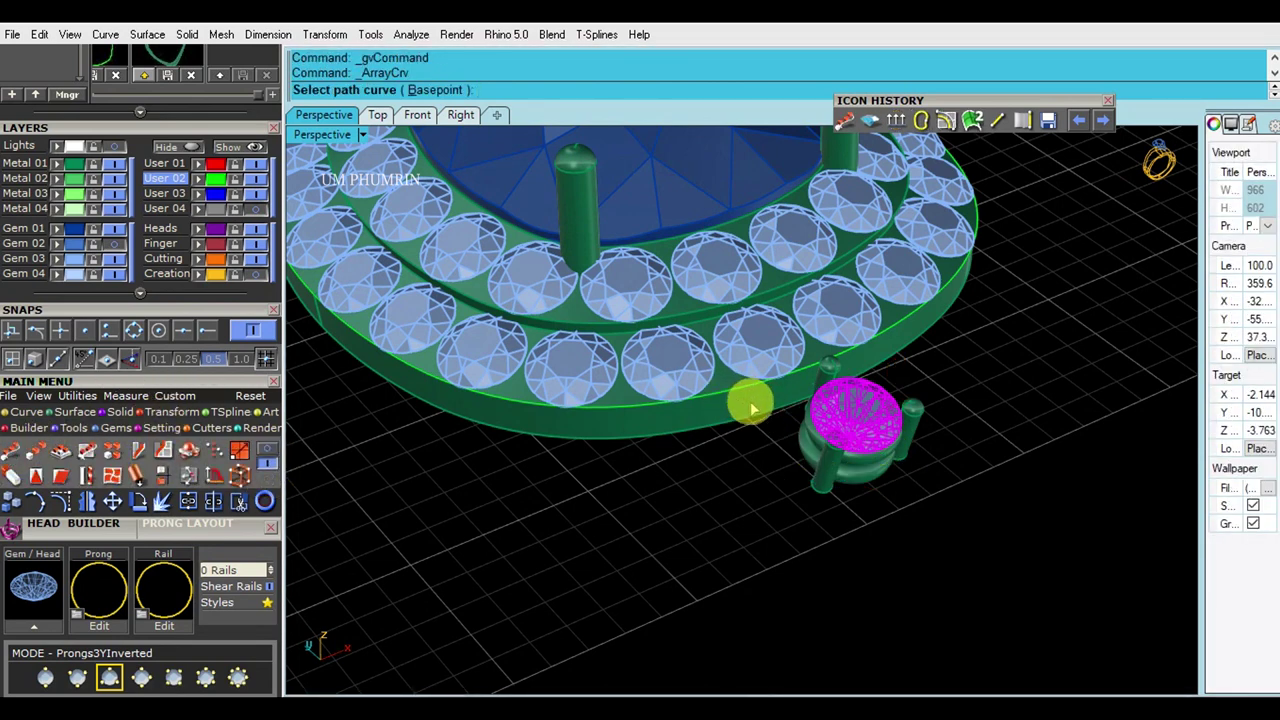
Array the prong head along the halo's lower edge curve and inspect the copies from the side.
key("Escape")
left_click(845, 425)
left_click(104, 449)
left_click(640, 410)
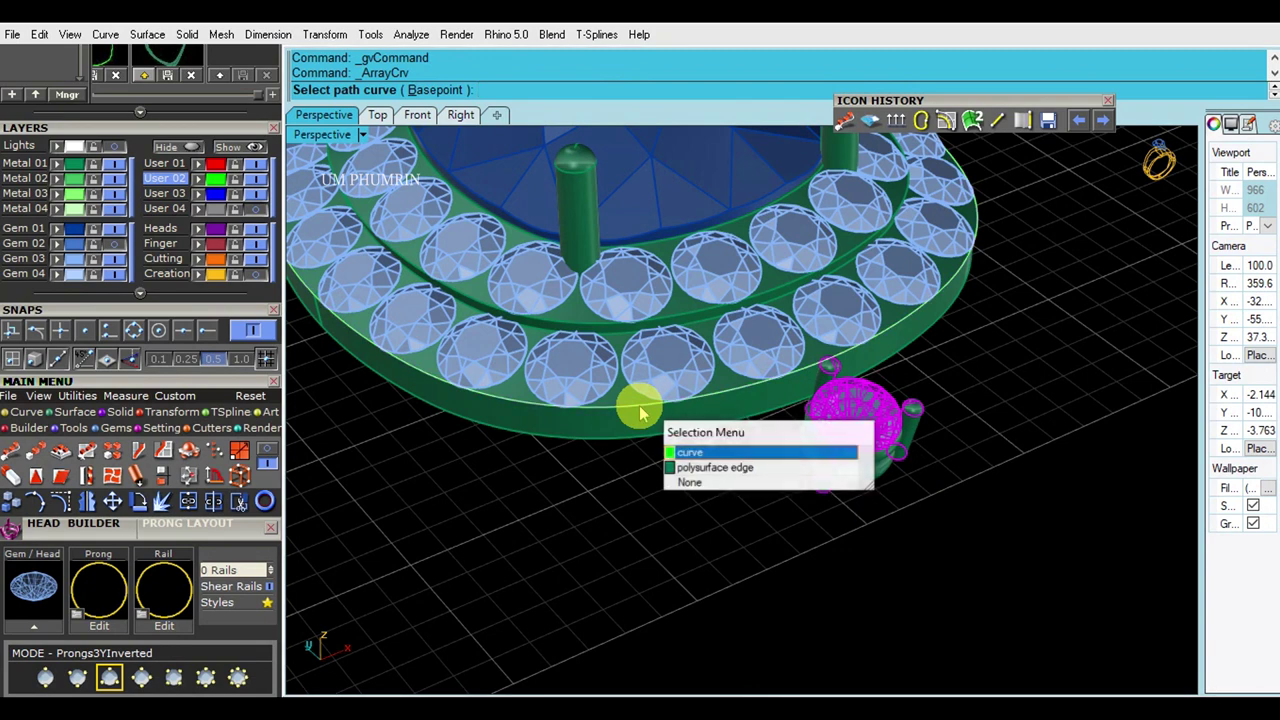
key("Return")
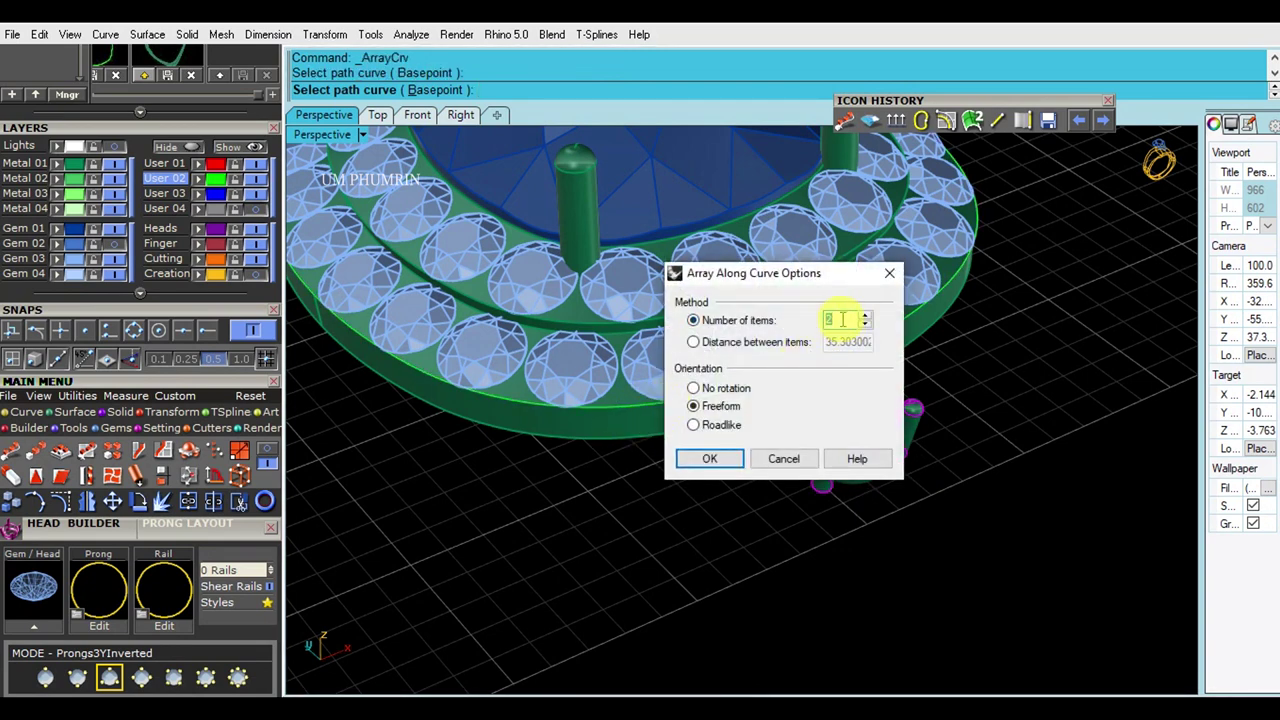
left_click(710, 459)
mouse_move(814, 434)
right_mouse_down()
mouse_move(968, 537)
mouse_move(985, 512)
mouse_move(837, 514)
mouse_move(906, 297)
mouse_move(957, 346)
mouse_move(838, 425)
right_mouse_up()
scroll(838, 425, "up", 2)
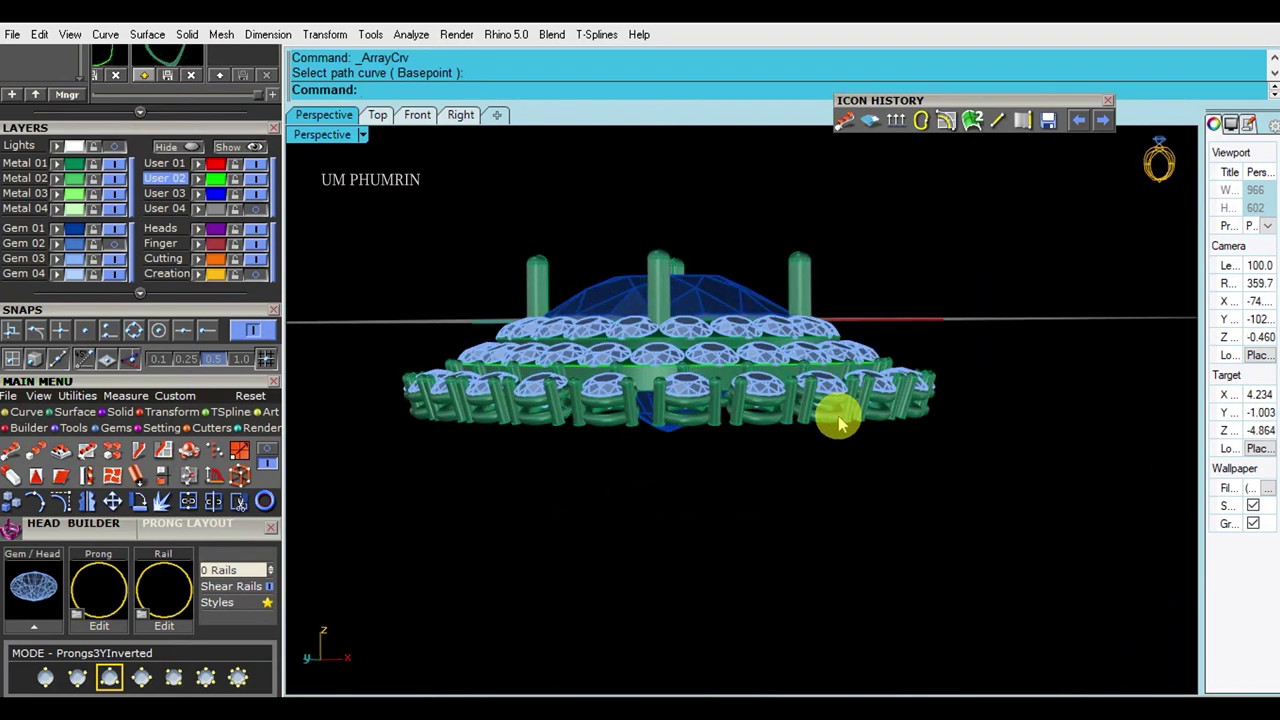
left_click(461, 114)
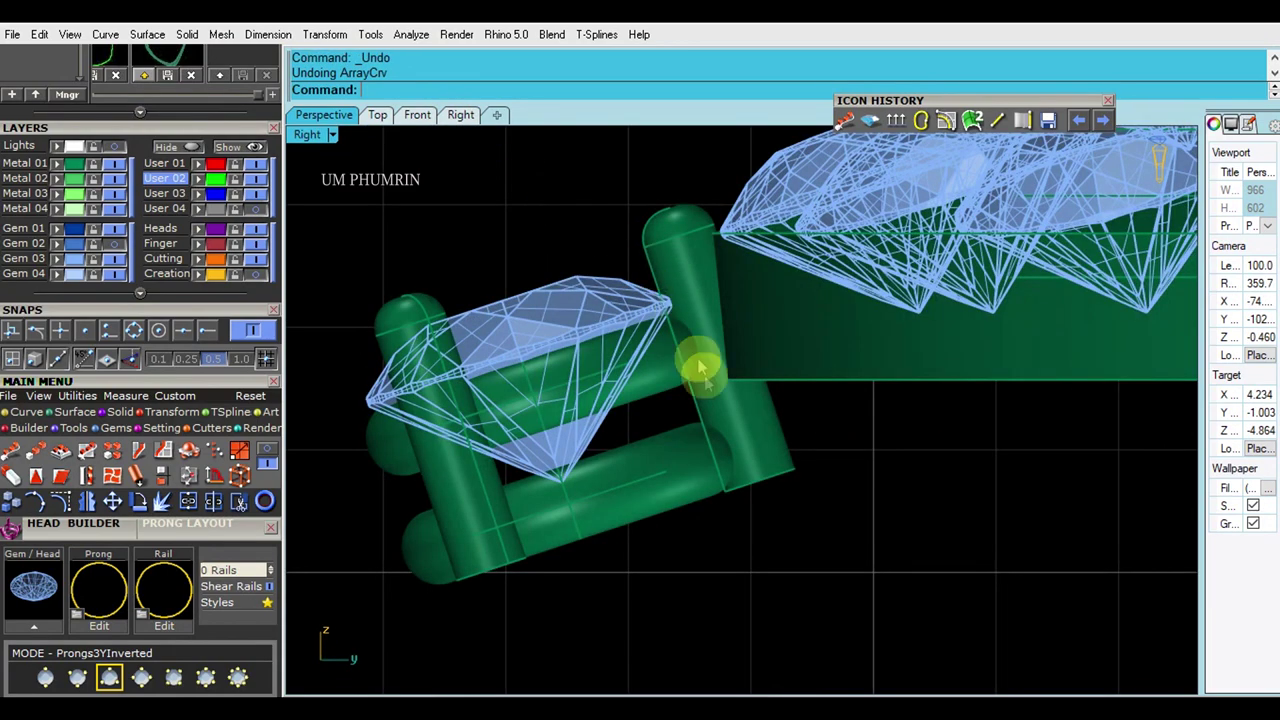
In Right view, move the head's stone and prongs down below the halo.
left_click_drag(640, 330, 563, 423)
left_click(663, 338)
scroll(666, 334, "down", 3)
scroll(686, 391, "down", 3)
scroll(620, 330, "up", 2)
In Top view, array the head along the halo's outer edge curve into an outer ring.
left_click(377, 114)
scroll(634, 434, "up", 2)
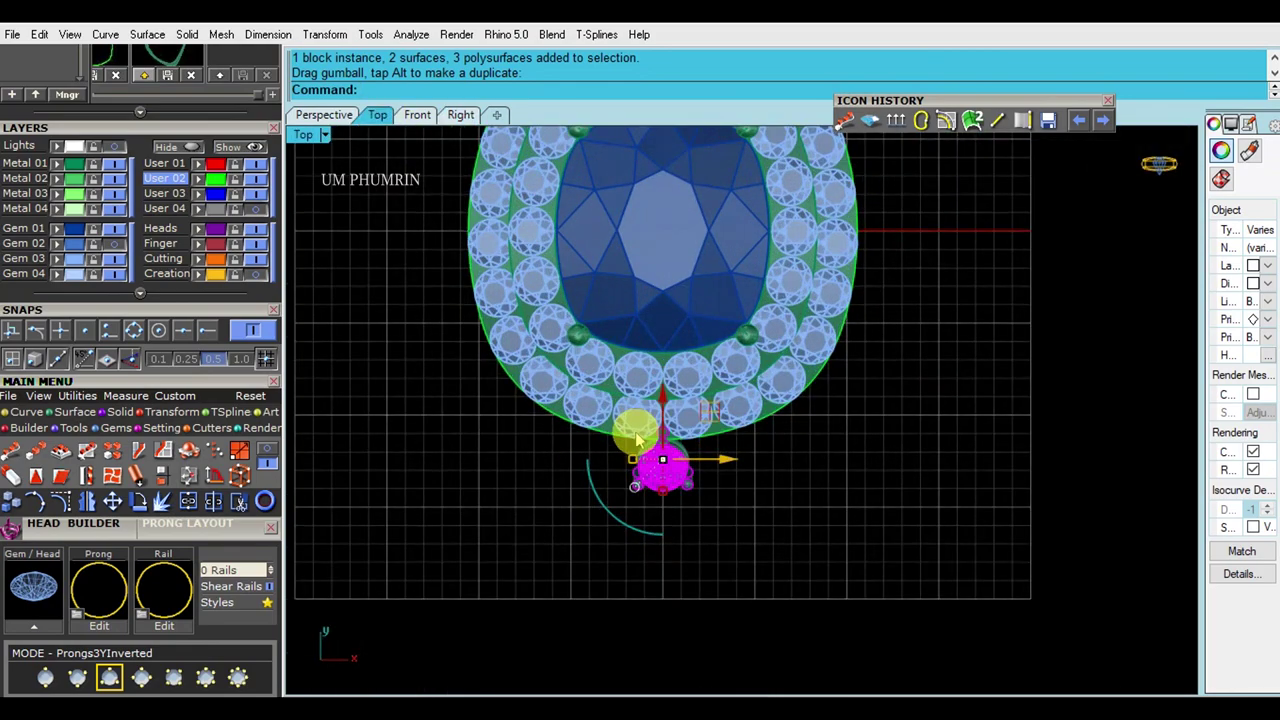
scroll(634, 434, "up", 2)
left_click(61, 450)
scroll(765, 452, "up", 3)
left_click(551, 449)
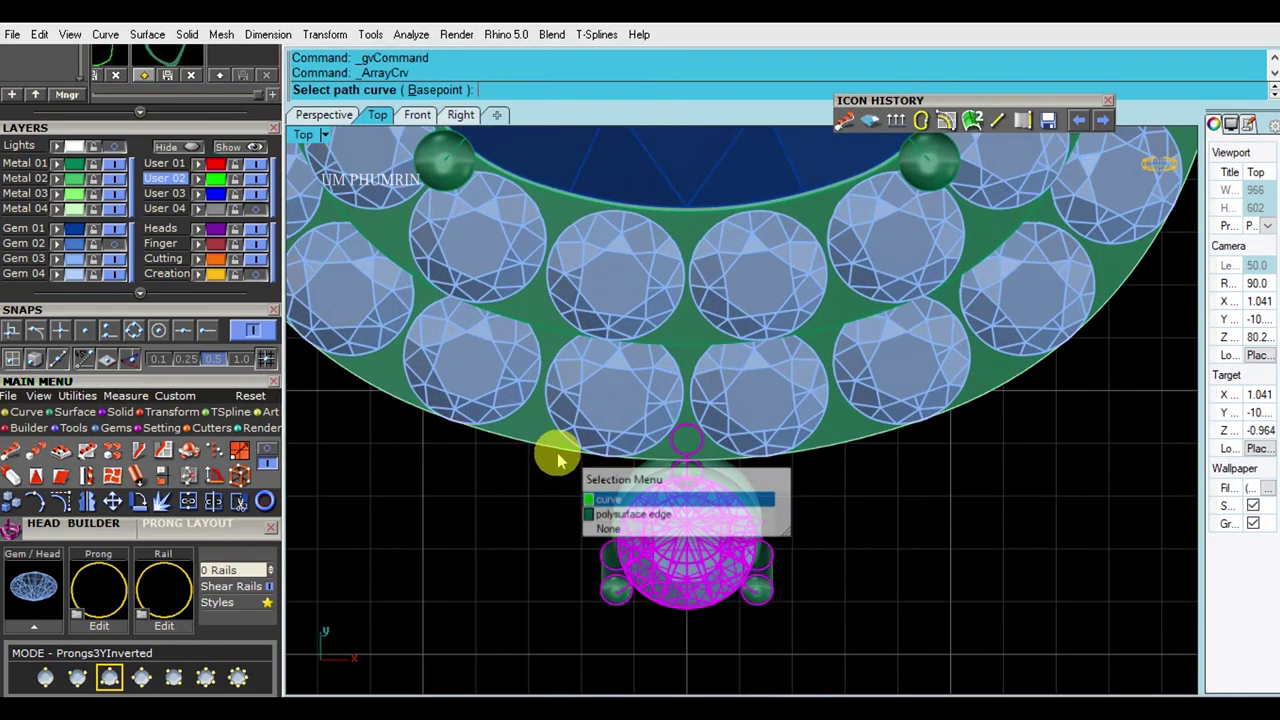
key("Return")
left_click(709, 459)
Switch to Perspective and orbit around the single round diamond.
scroll(785, 485, "down", 3)
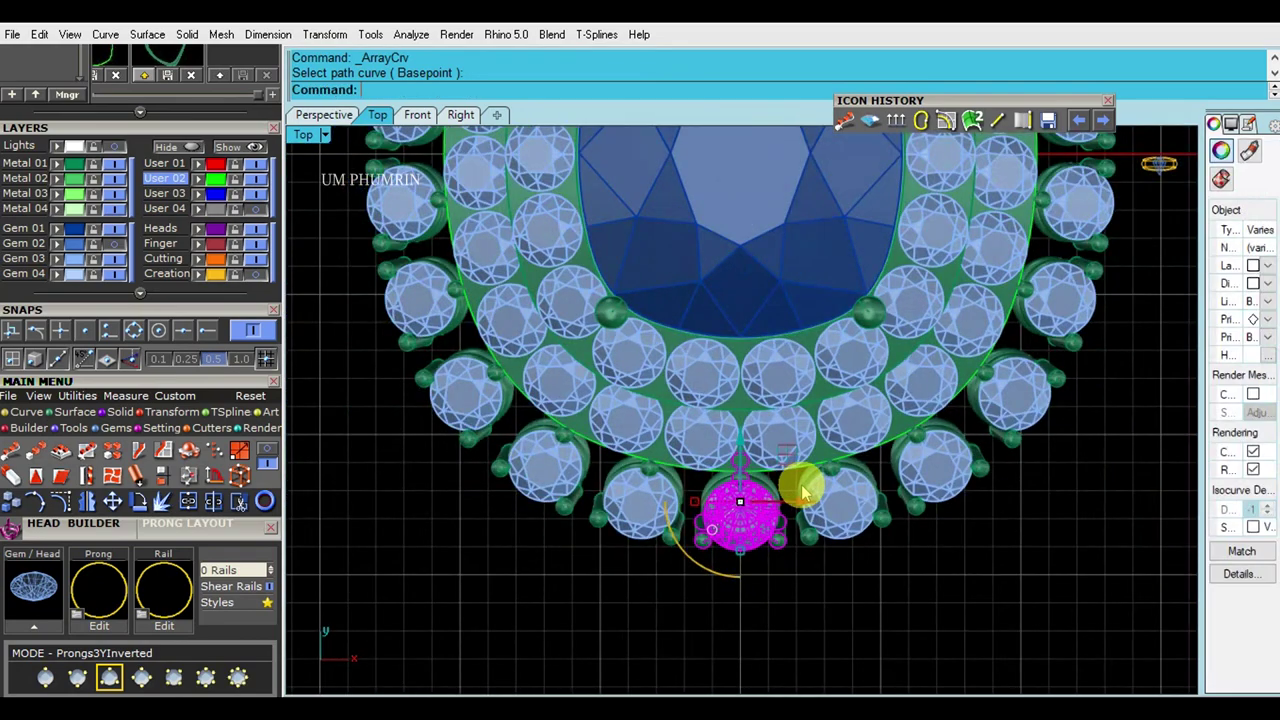
scroll(900, 480, "down", 2)
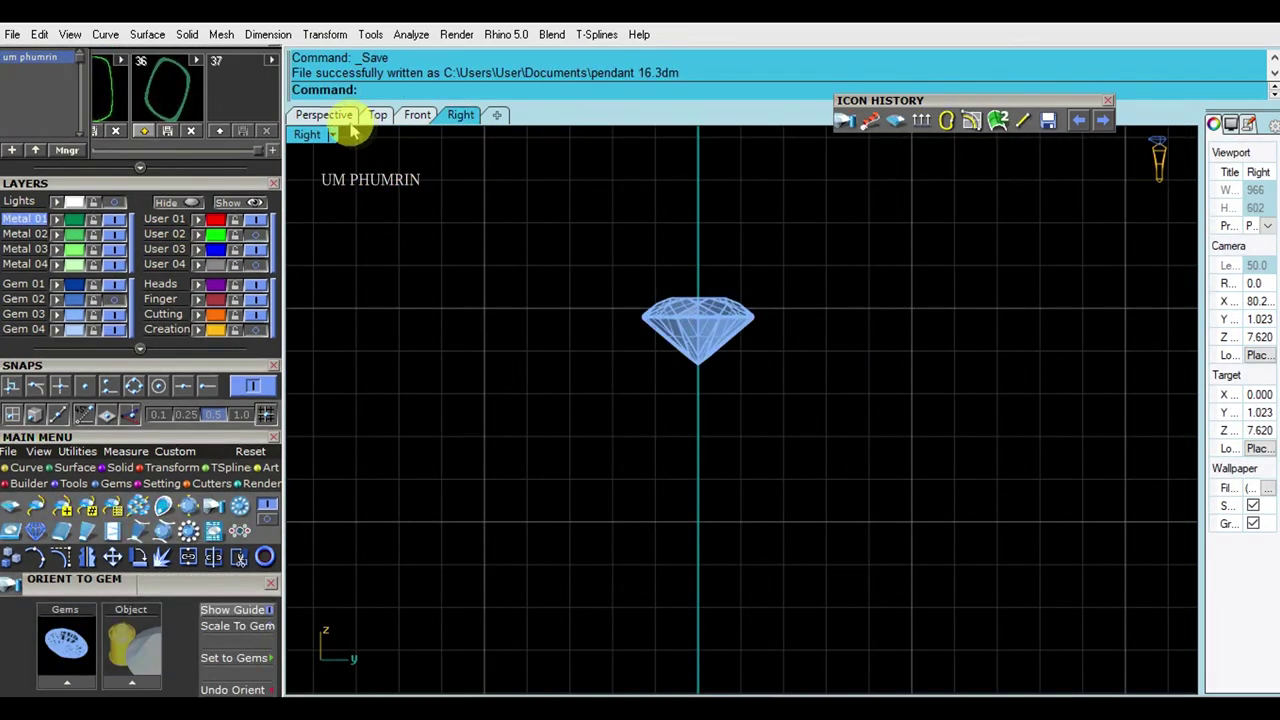
left_click(324, 114)
right_click_drag(737, 428, 694, 357)
scroll(534, 265, "up", 2)
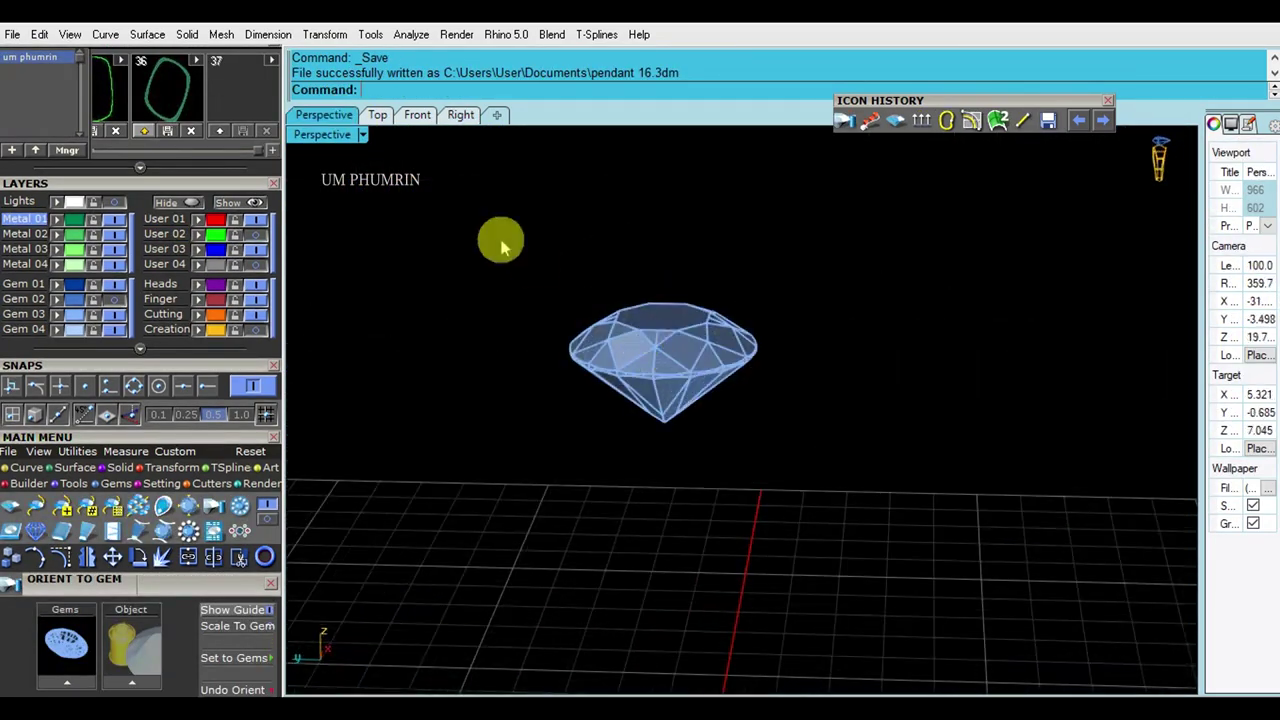
Build a trial prong head around the round diamond from the stone's action list.
left_click(620, 330)
scroll(230, 200, "down", 5)
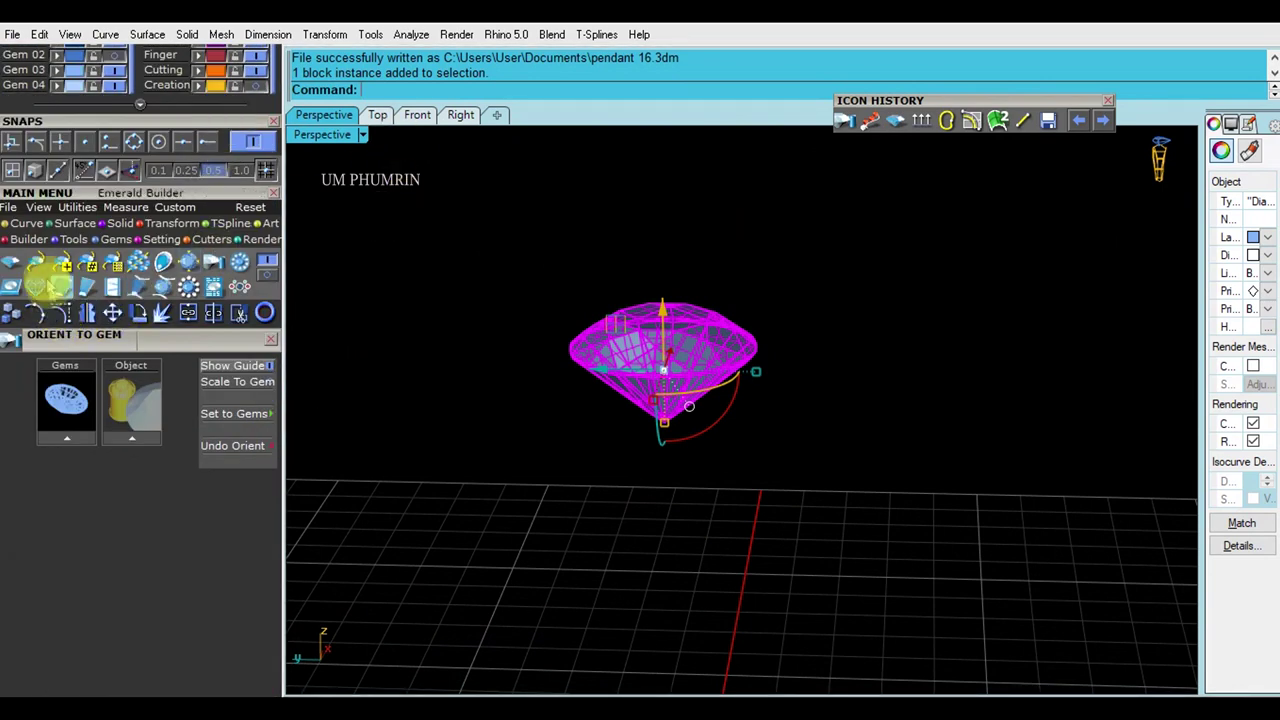
left_click(237, 288)
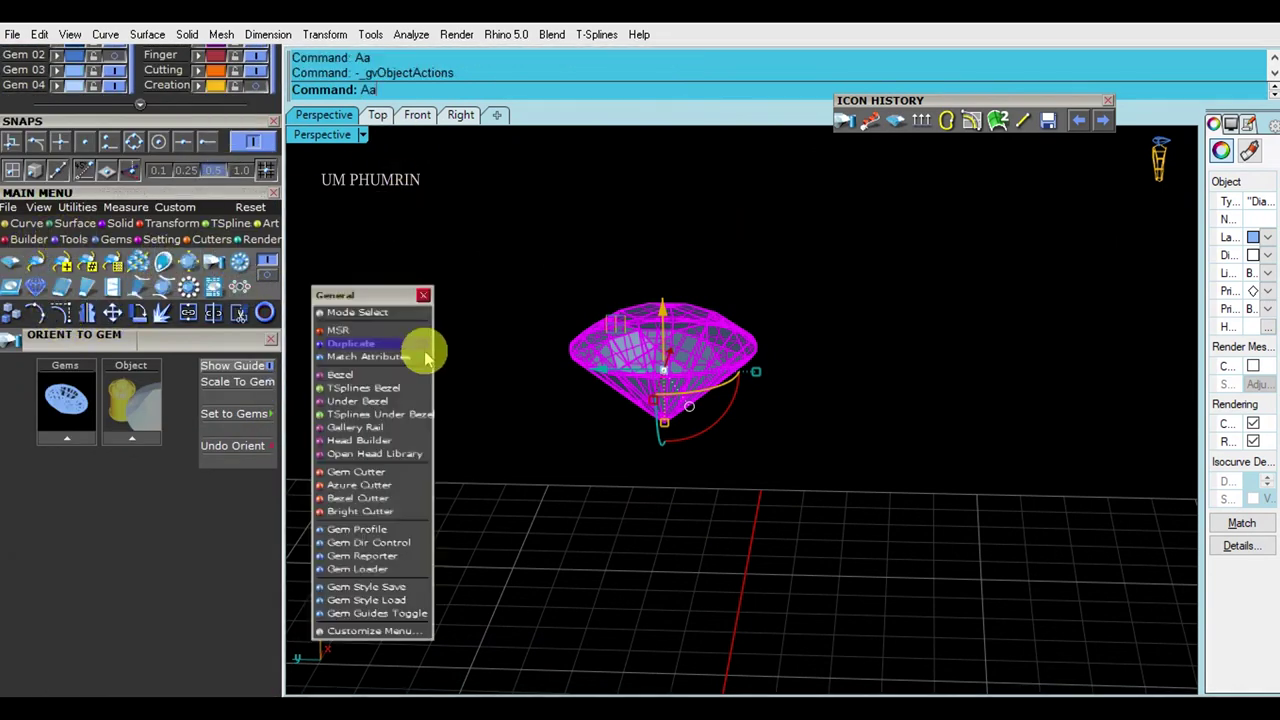
left_click(372, 441)
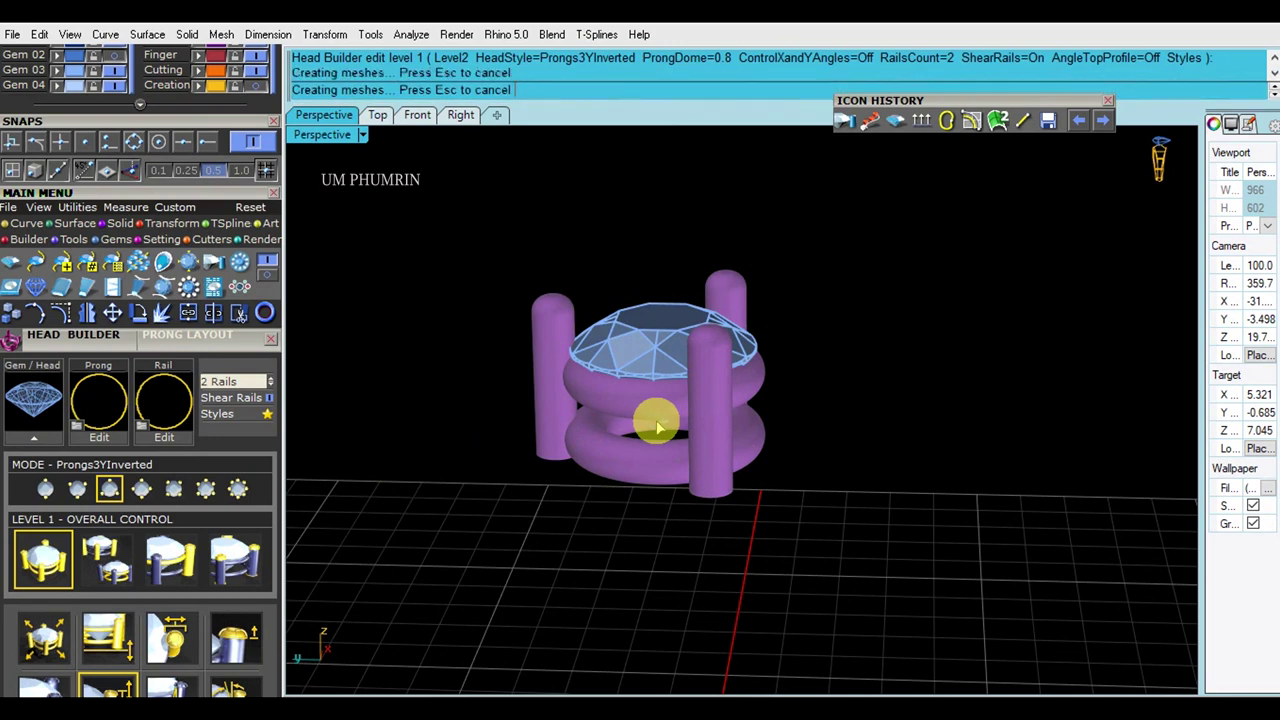
right_click_drag(658, 428, 662, 362)
In Right view, draw a vertical line from the prong's top down to its base.
left_click(461, 115)
scroll(677, 314, "up", 5)
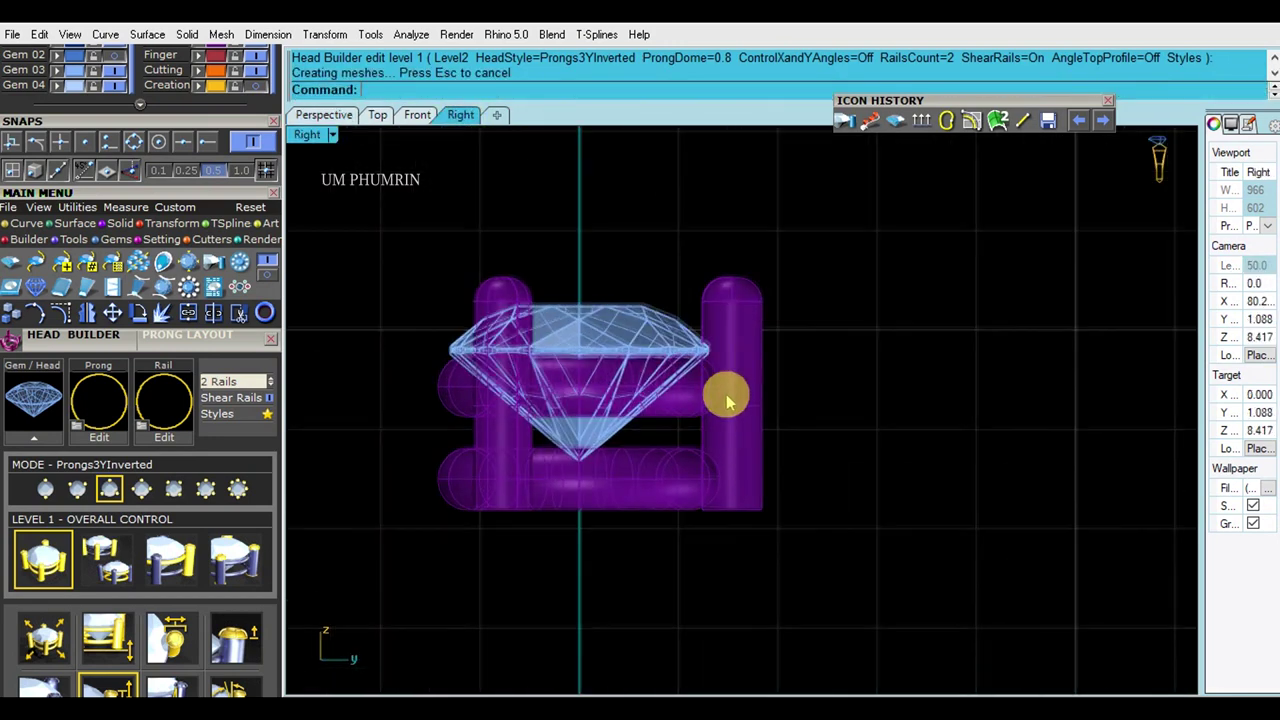
scroll(726, 394, "down", 1)
type("l")
key("Return")
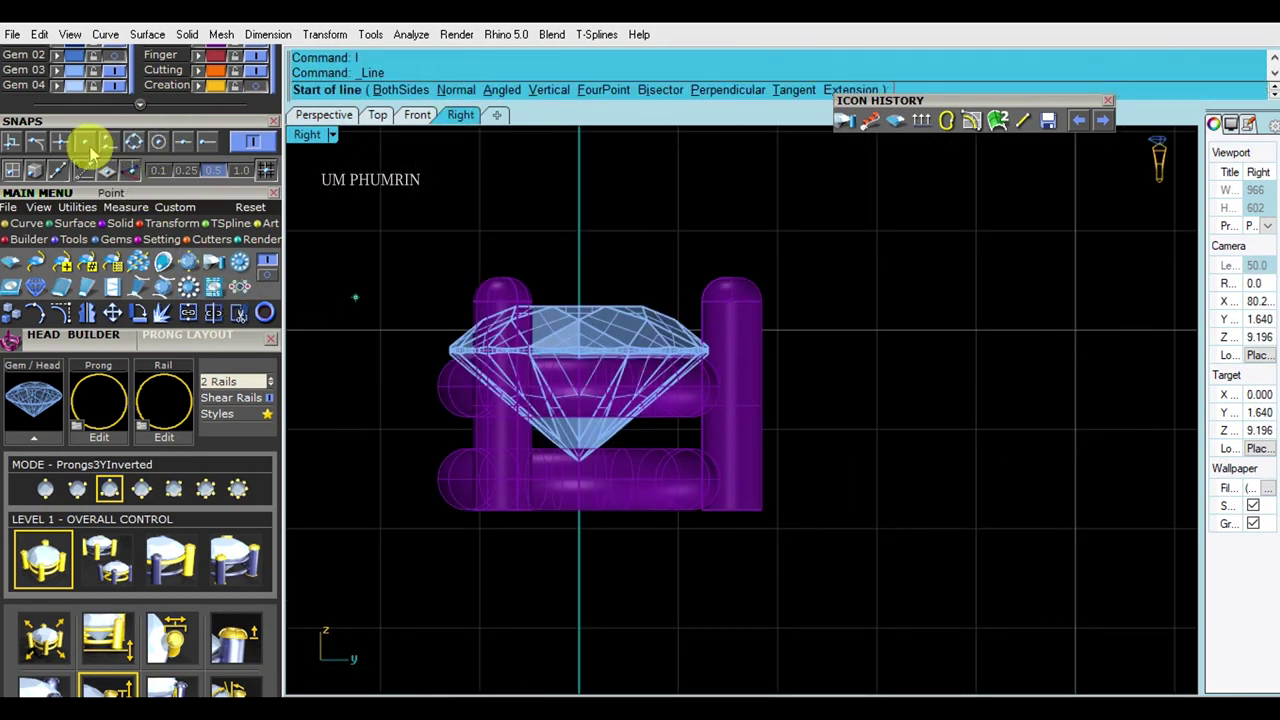
left_click(747, 303)
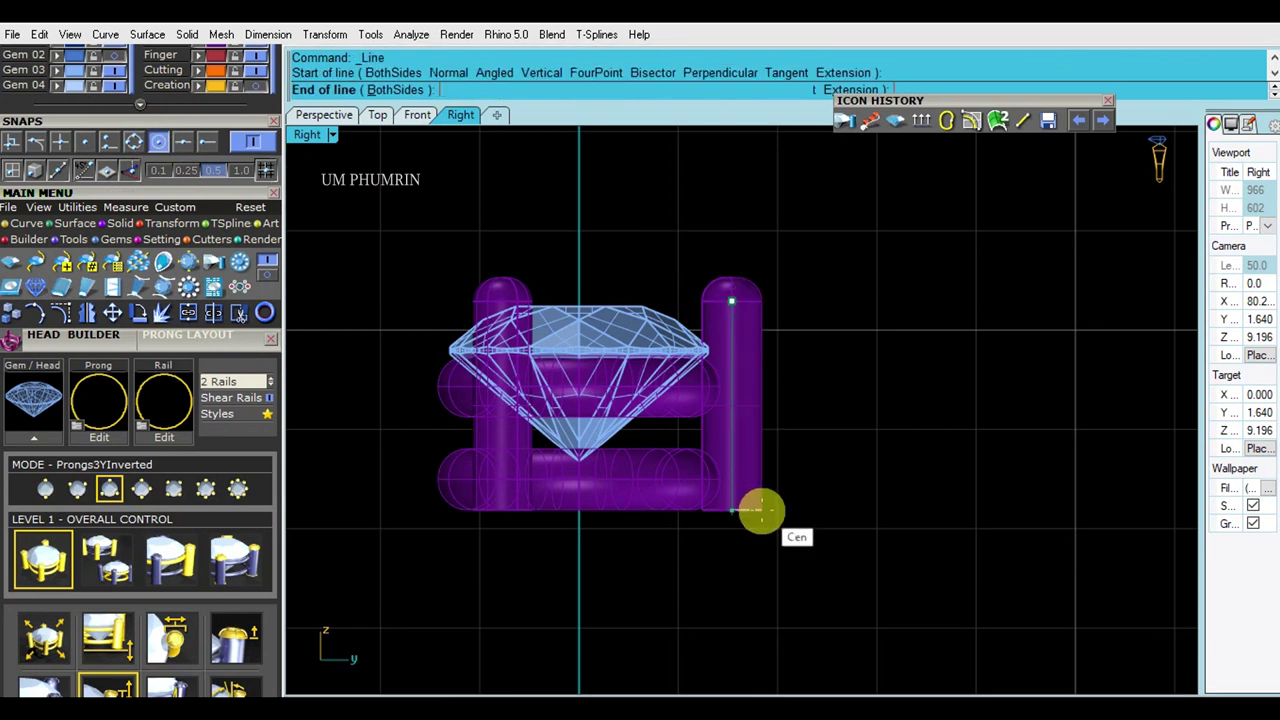
left_click(757, 509)
Delete the prongs and rails, then run Gem Profile on the diamond.
key("Delete")
left_click(631, 392)
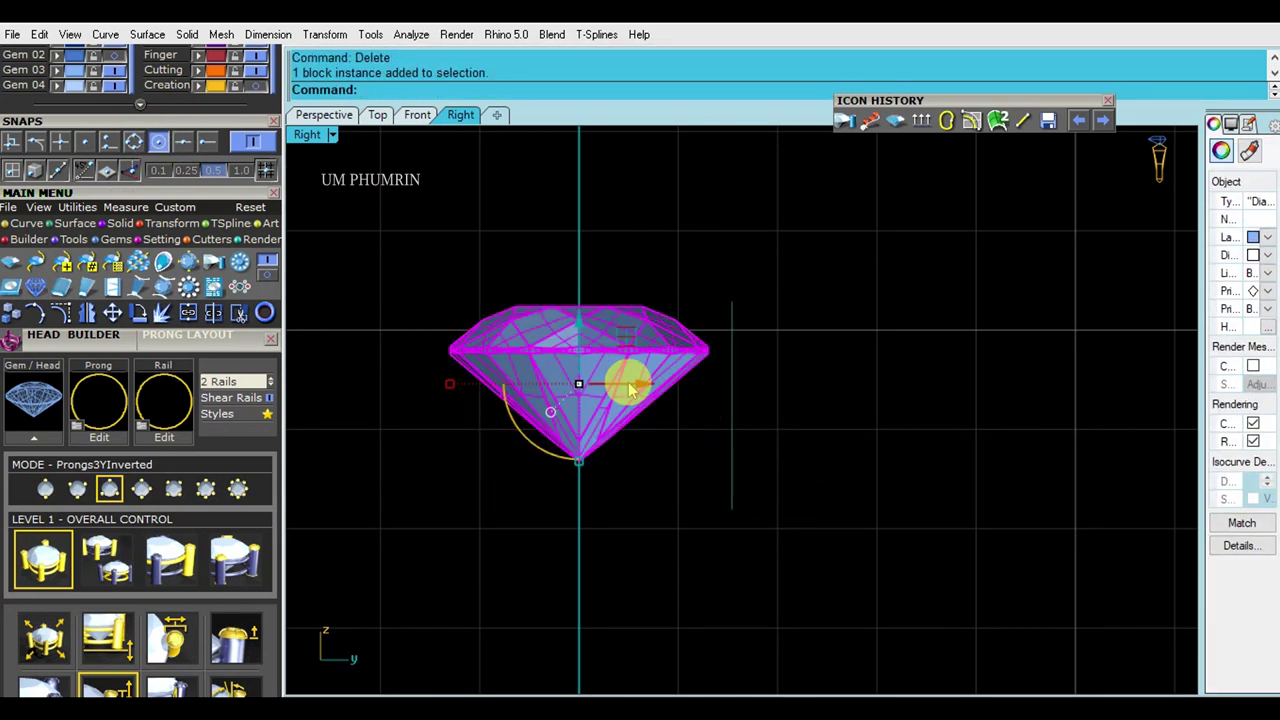
type("gf")
key("Return")
left_click(629, 355)
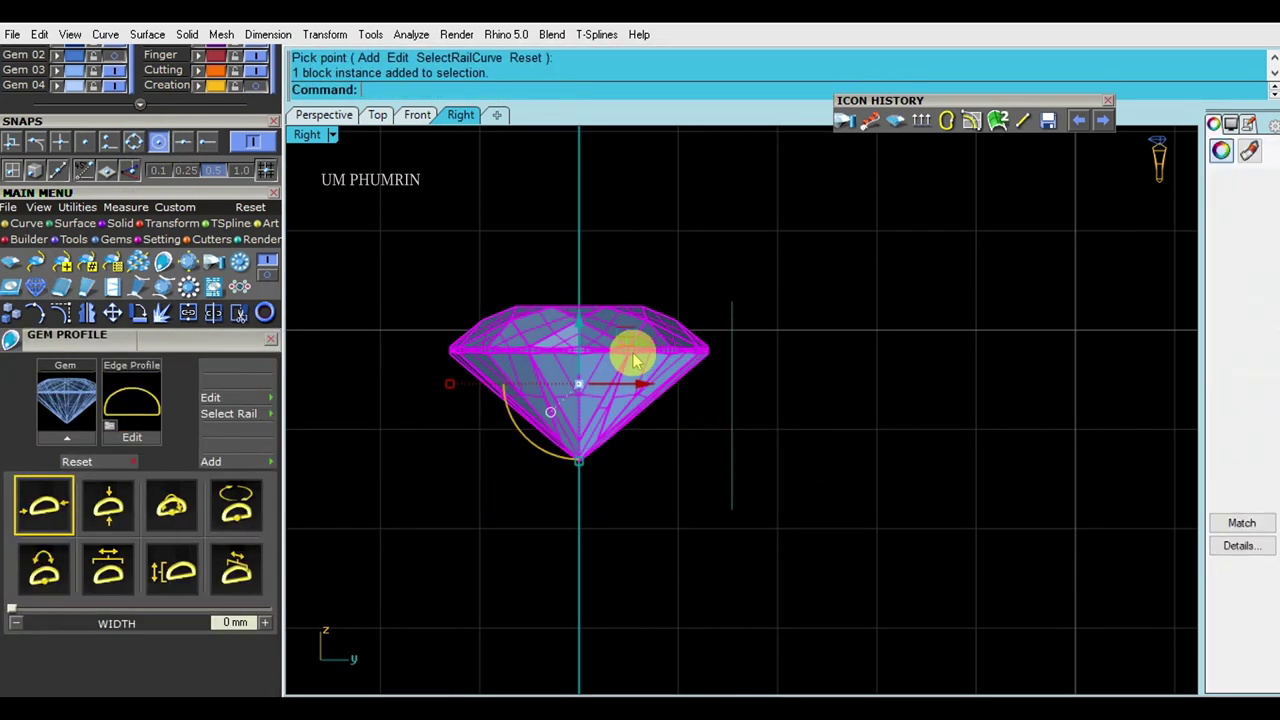
type("De")
left_click(680, 385)
key("ctrl+Tab")
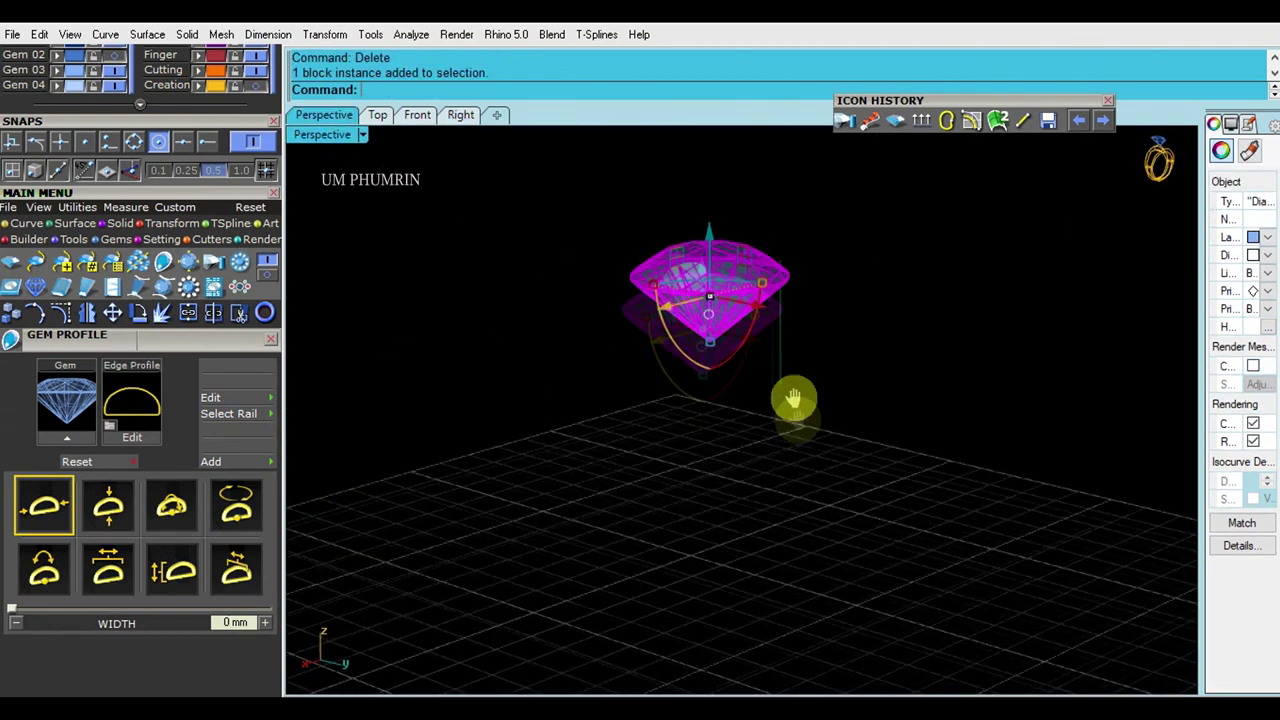
Start Bezel Builder on the diamond via Aa and switch it to an under-bezel style.
key("Return")
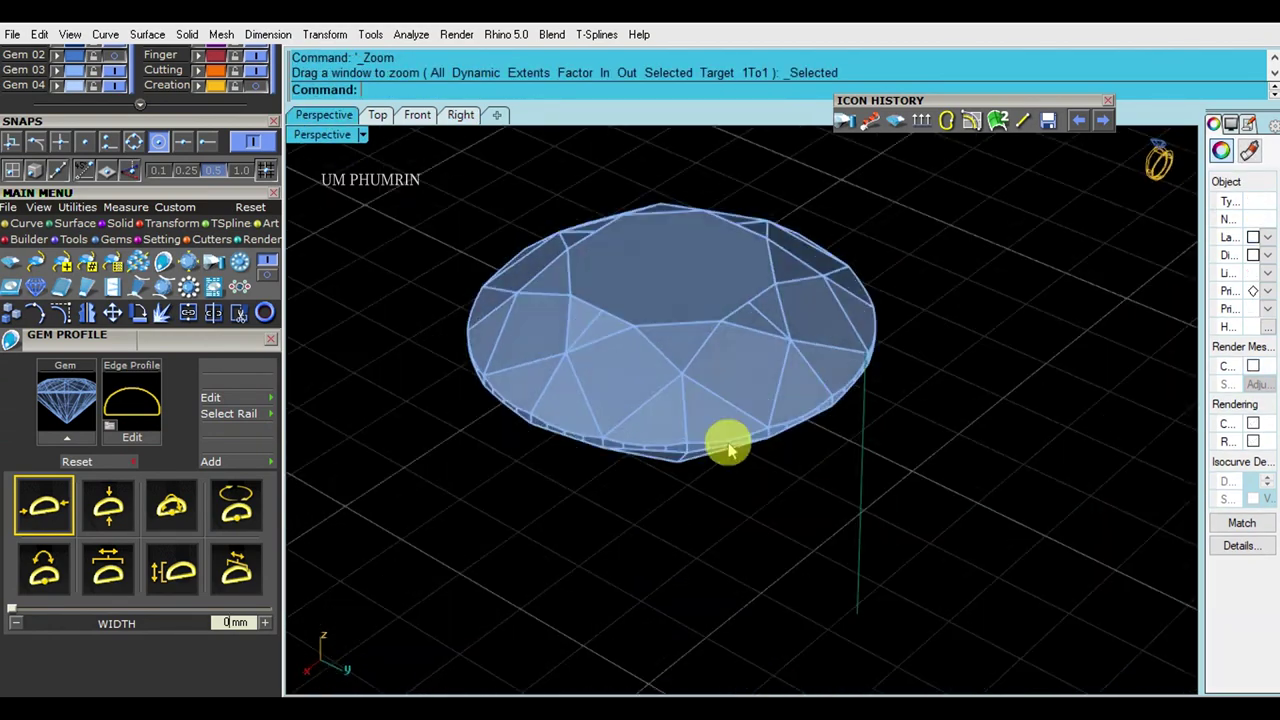
type("Aa")
key("Return")
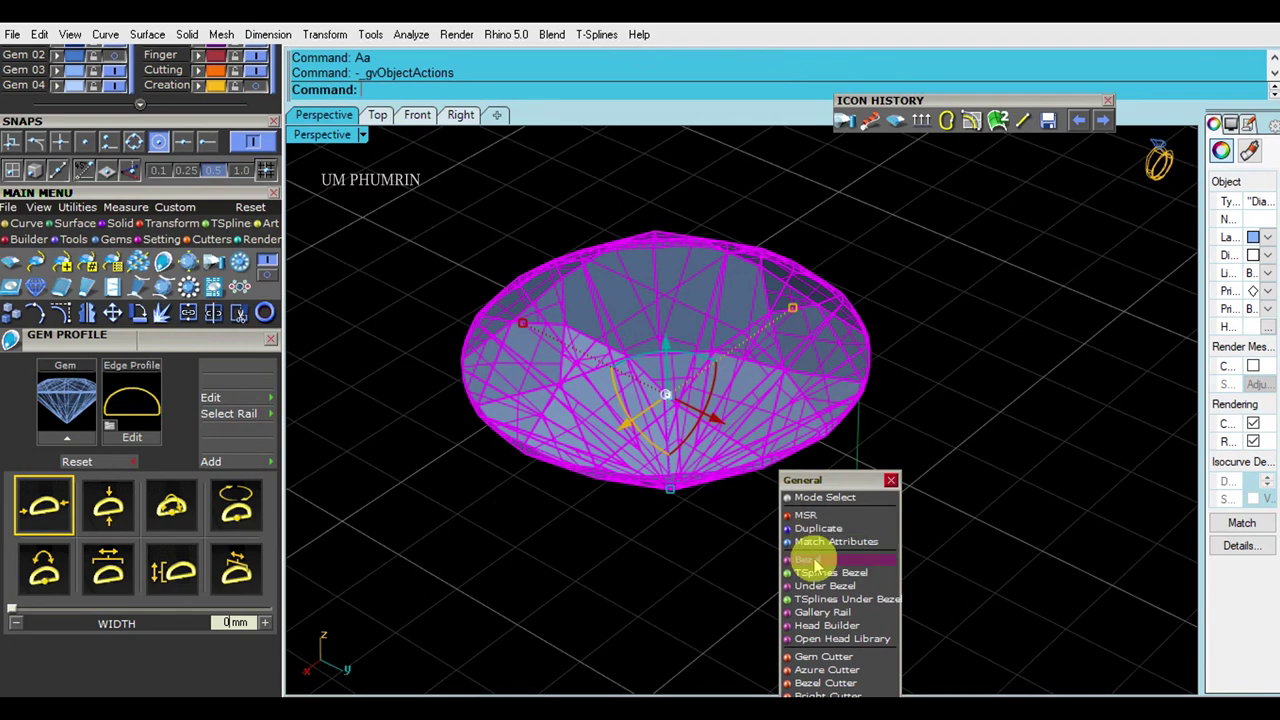
left_click(812, 559)
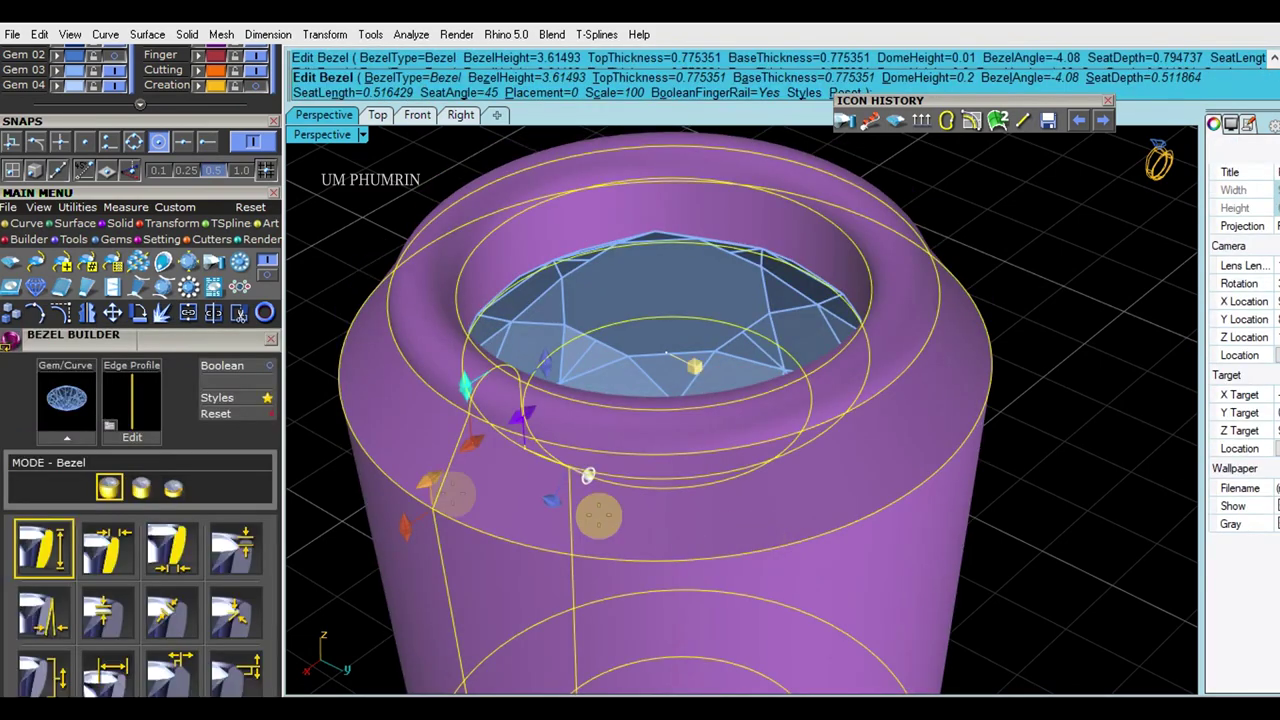
right_click_drag(762, 455, 680, 457)
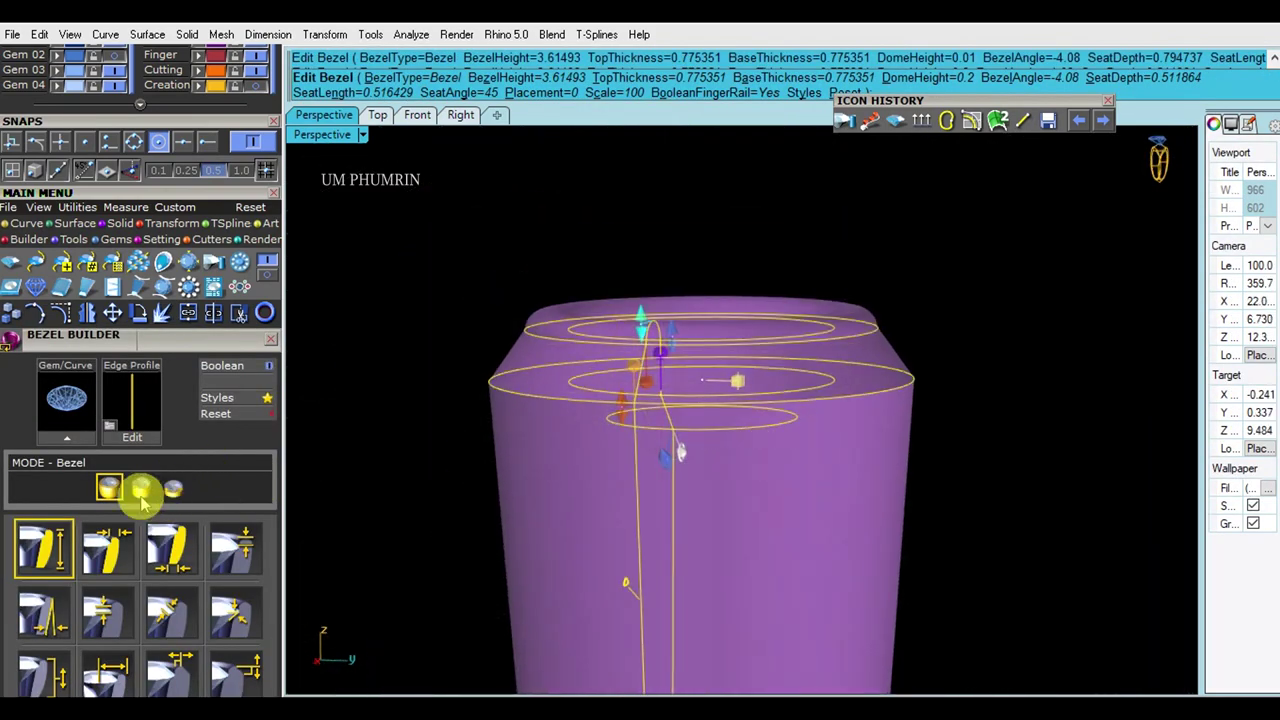
left_click(141, 489)
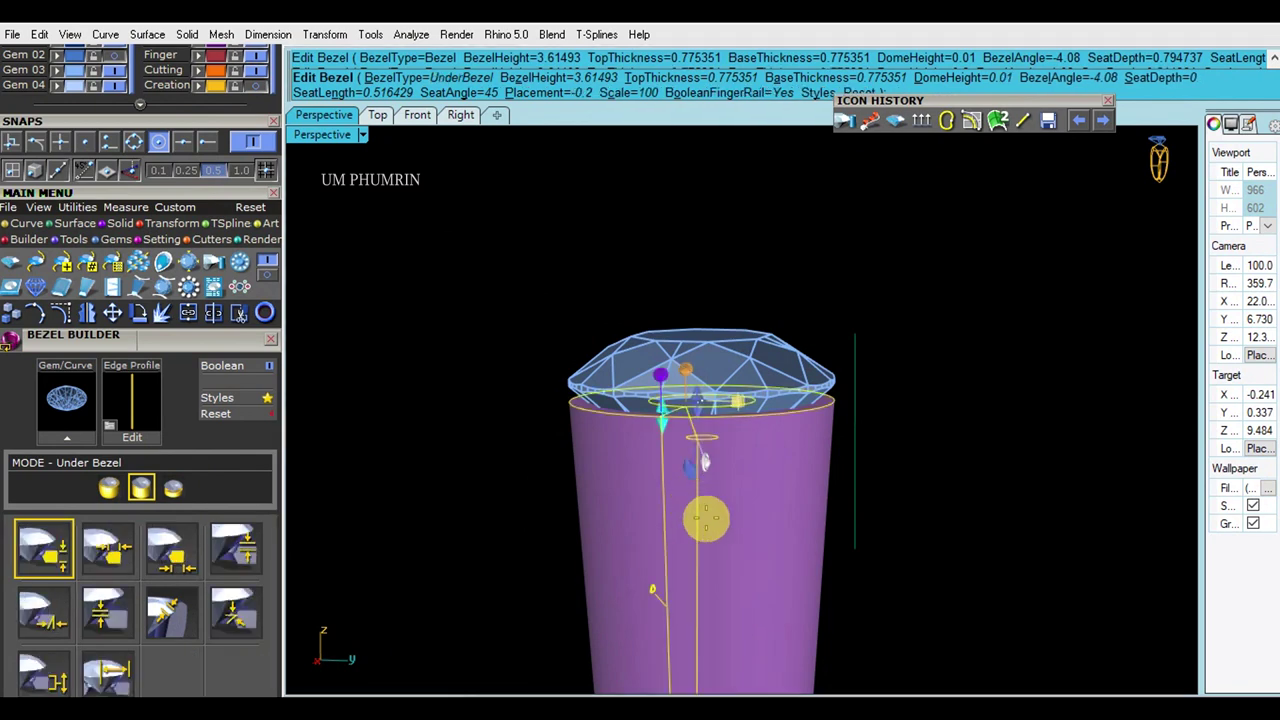
mouse_move(693, 485)
right_mouse_down()
mouse_move(960, 391)
mouse_move(689, 357)
mouse_move(597, 277)
right_mouse_up()
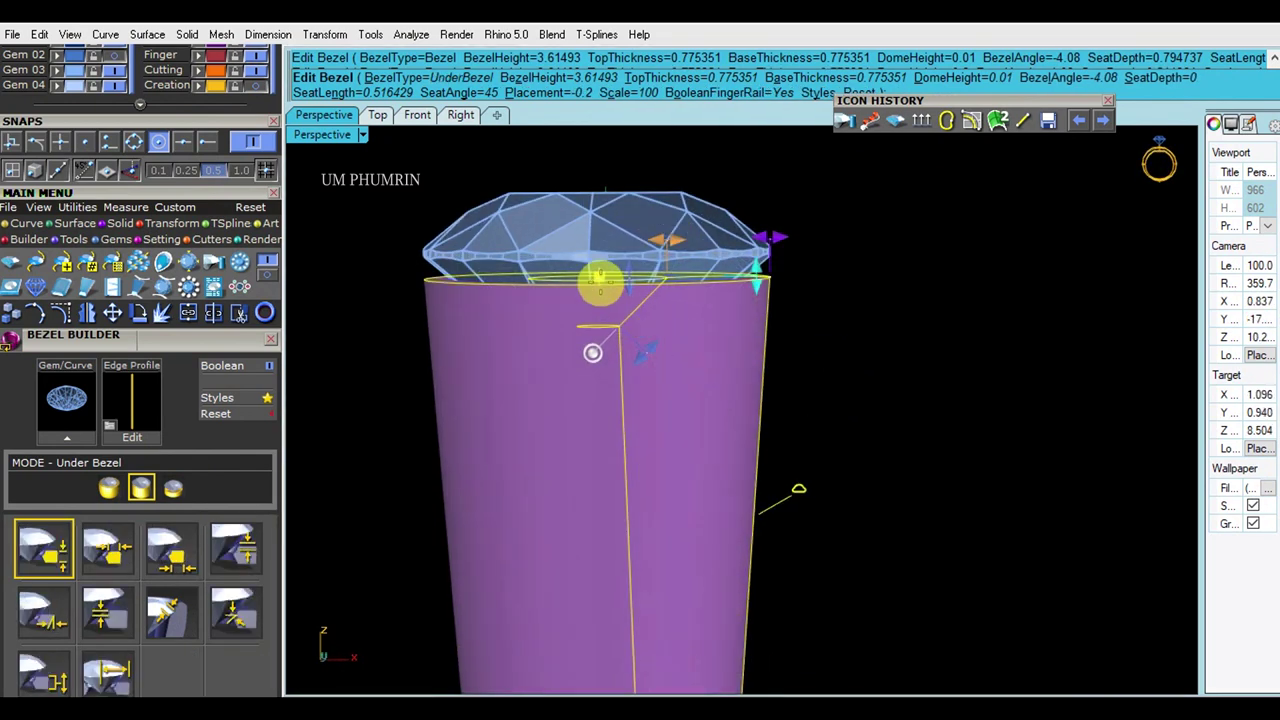
Shorten the under-bezel from 3.61 to about 1 mm, zero the seat, and thin top and base to 0.5 mm.
left_click_drag(613, 265, 608, 251)
scroll(686, 414, "down", 2)
mouse_move(766, 580)
left_mouse_down()
mouse_move(779, 312)
mouse_move(749, 354)
left_mouse_up()
scroll(195, 373, "down", 2)
scroll(668, 253, "up", 2)
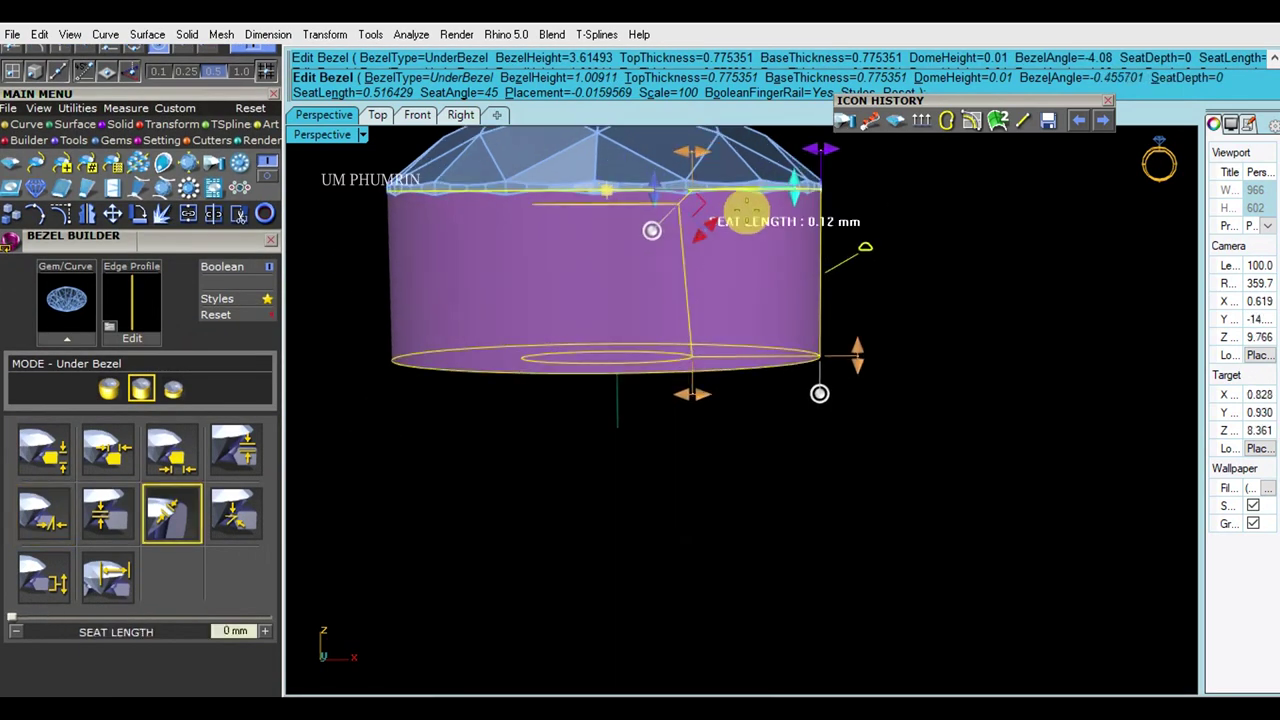
left_click_drag(686, 160, 738, 152)
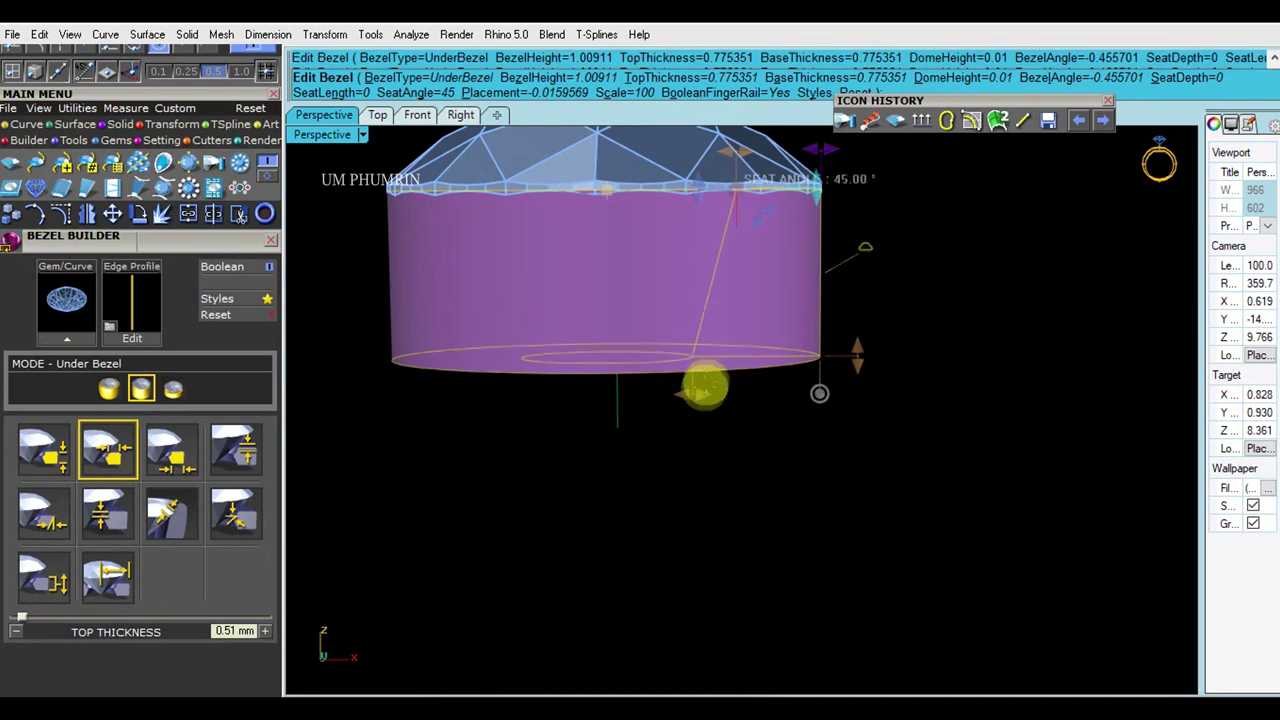
left_click(712, 396)
left_click_drag(738, 396, 745, 410)
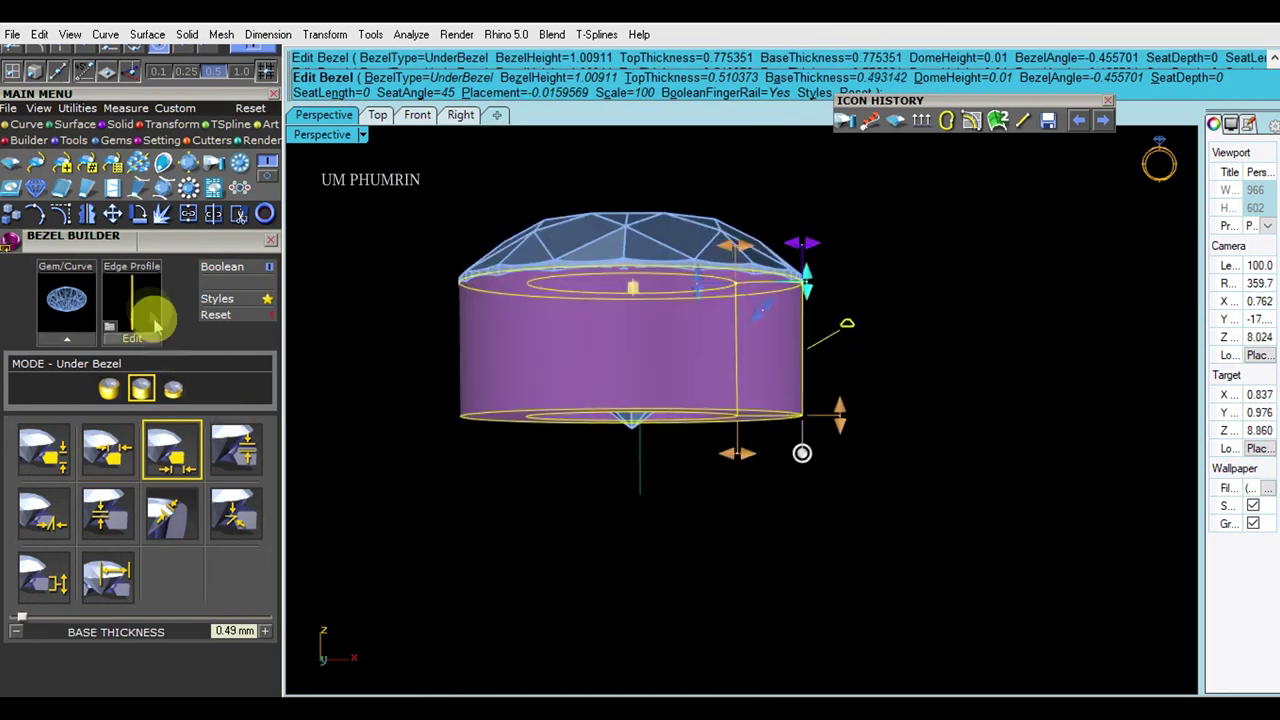
left_click(131, 300)
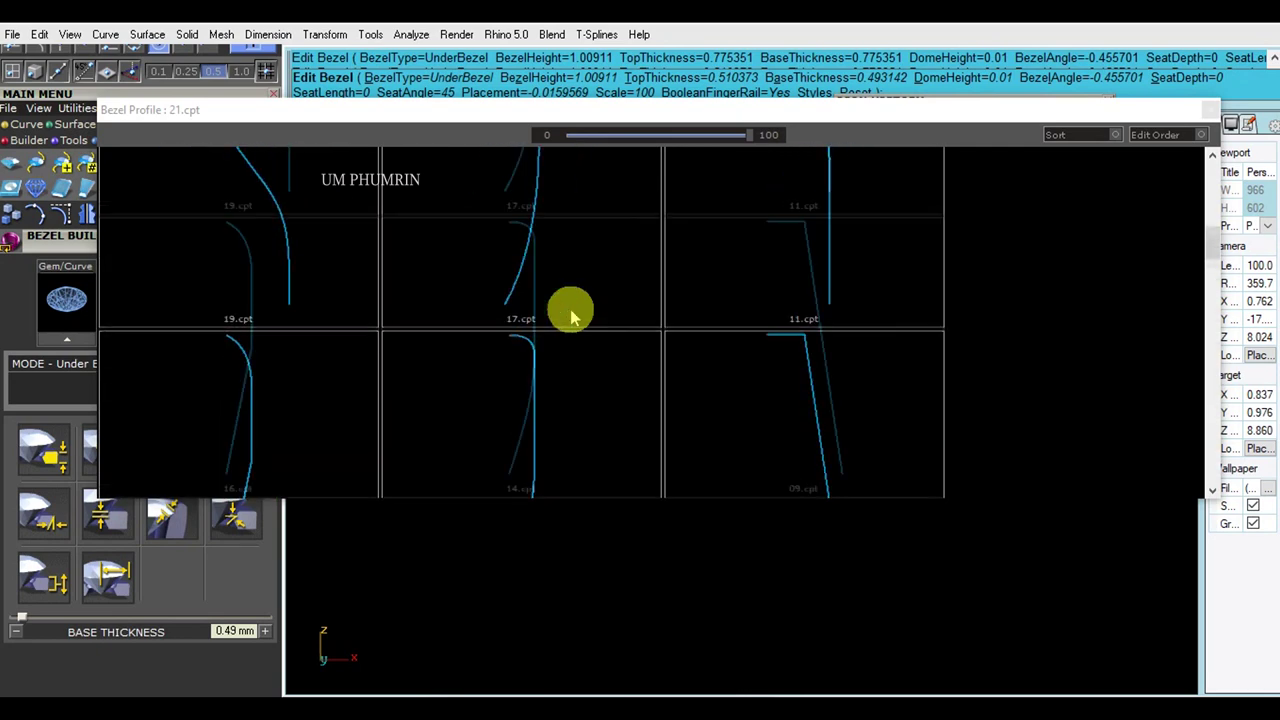
Try several edge profiles from the Bezel Profile browser on the under bezel, ending with a different one.
left_click(590, 376)
mouse_move(590, 376)
right_mouse_down()
mouse_move(762, 435)
mouse_move(738, 403)
right_mouse_up()
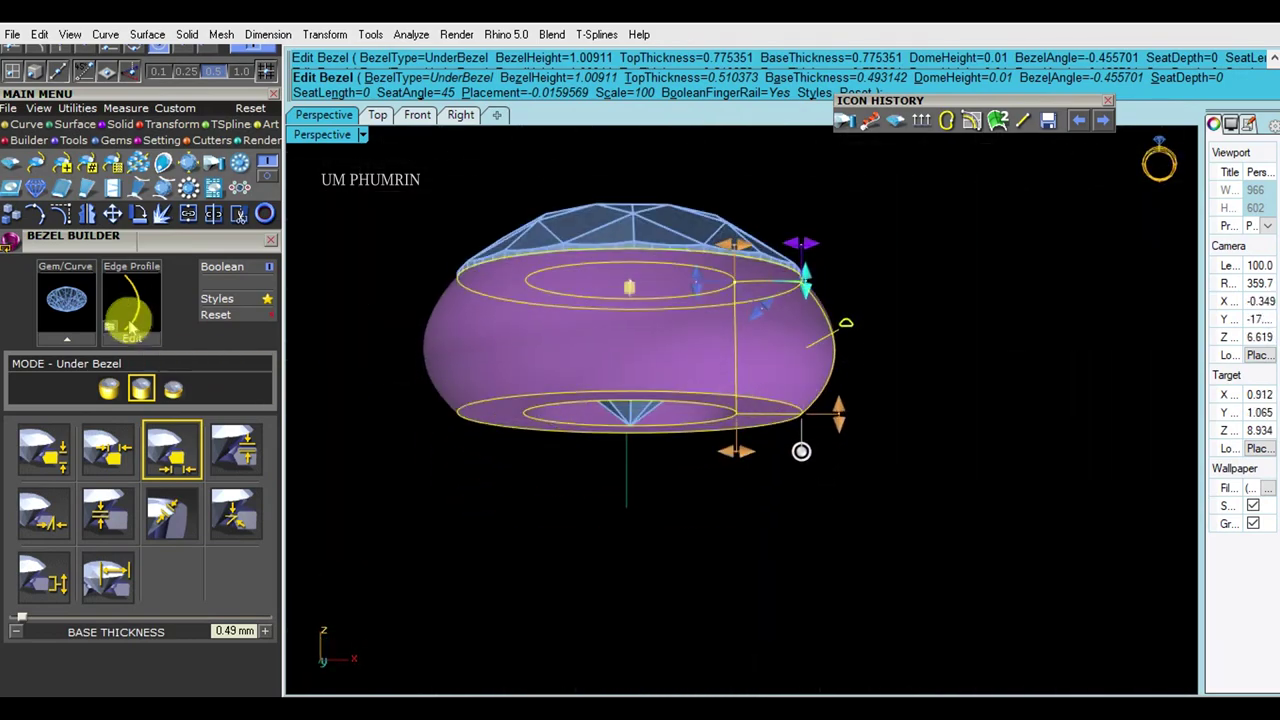
left_click(130, 322)
left_click(595, 368)
right_click_drag(595, 368, 648, 372)
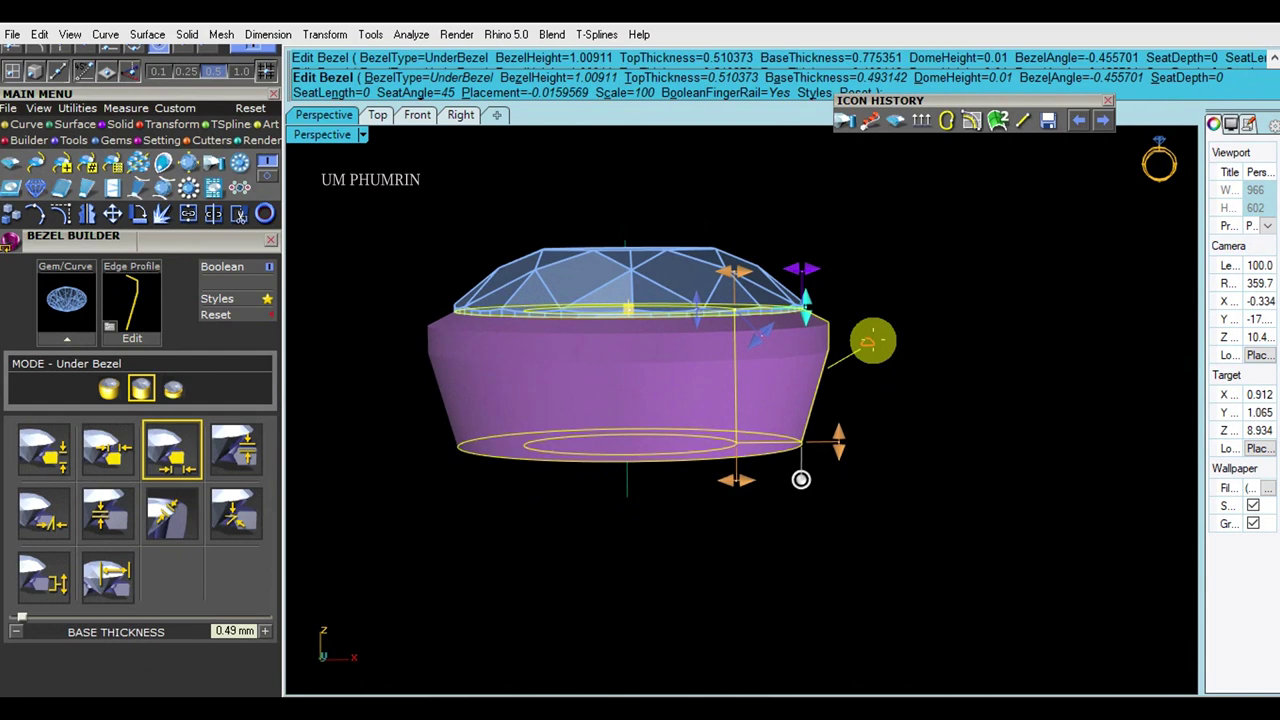
left_click(130, 318)
left_click(523, 346)
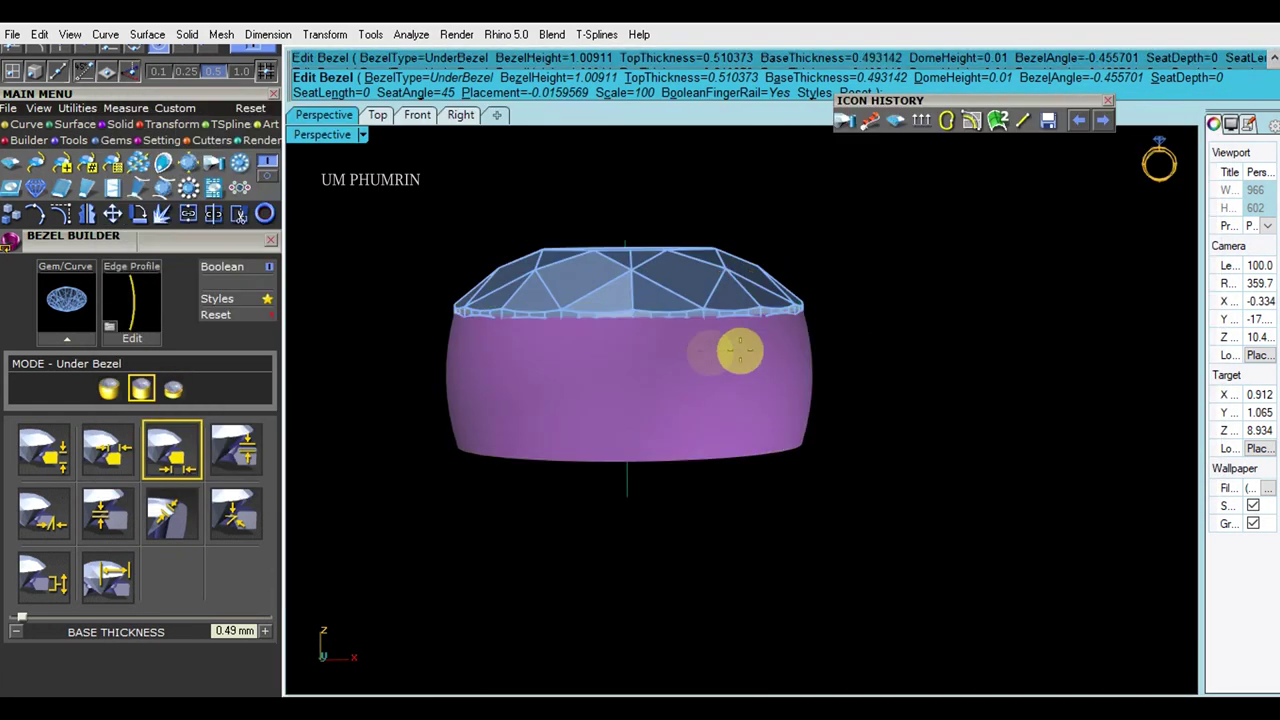
Flare the bezel wall to -13° and set its height to 1.10 mm, then end Edit Bezel.
scroll(706, 349, "up", 3)
left_click_drag(800, 540, 757, 523)
left_click_drag(851, 429, 851, 455)
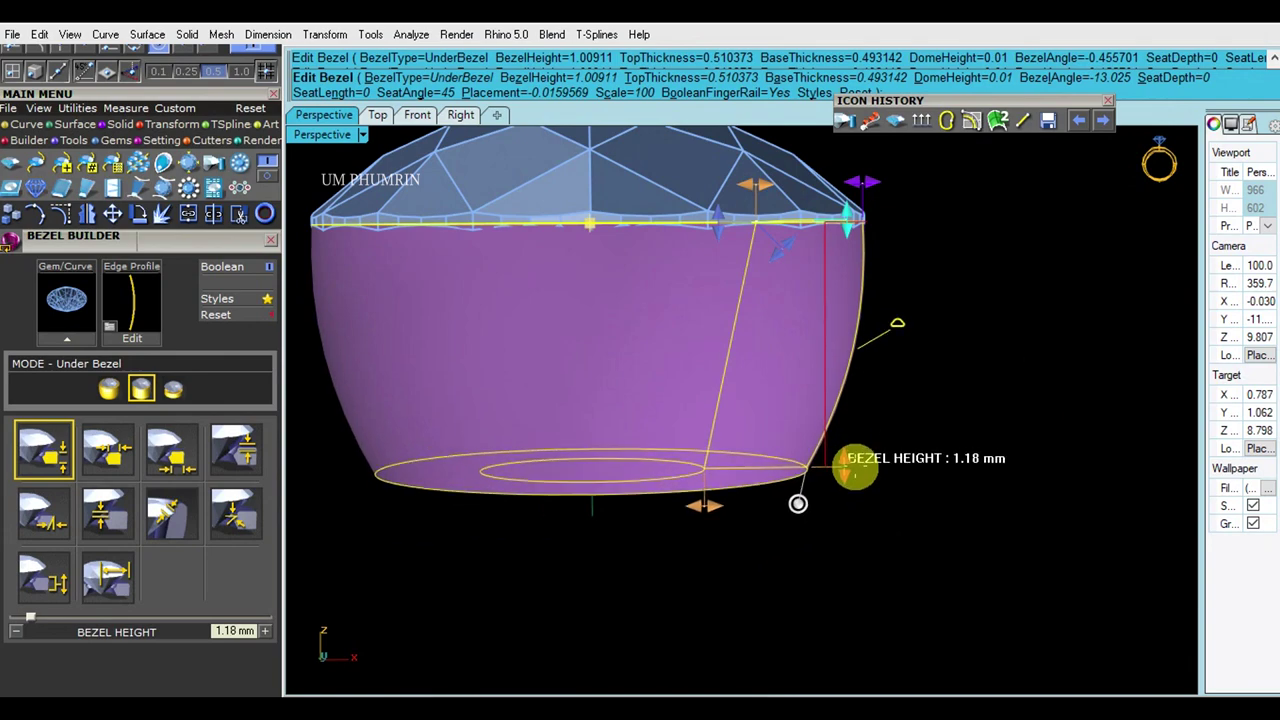
left_click_drag(851, 455, 851, 449)
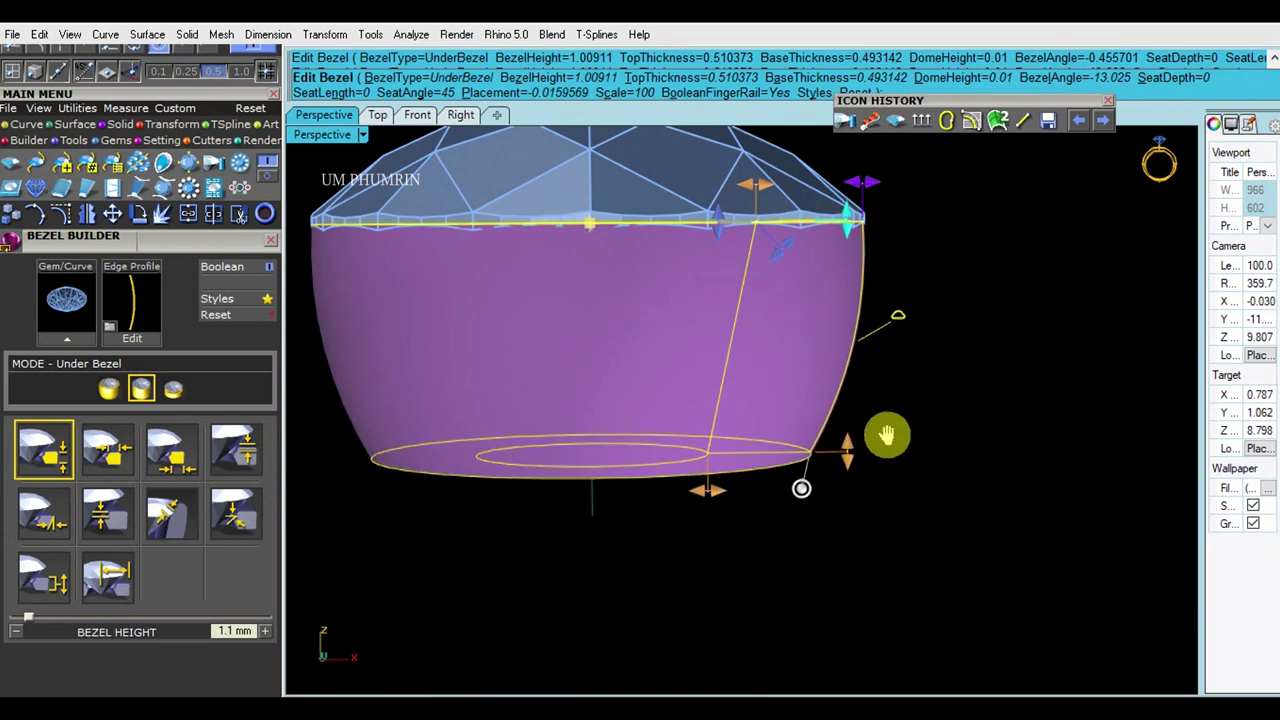
right_click_drag(877, 443, 900, 300)
mouse_move(945, 370)
right_mouse_down()
mouse_move(837, 434)
mouse_move(914, 408)
right_mouse_up()
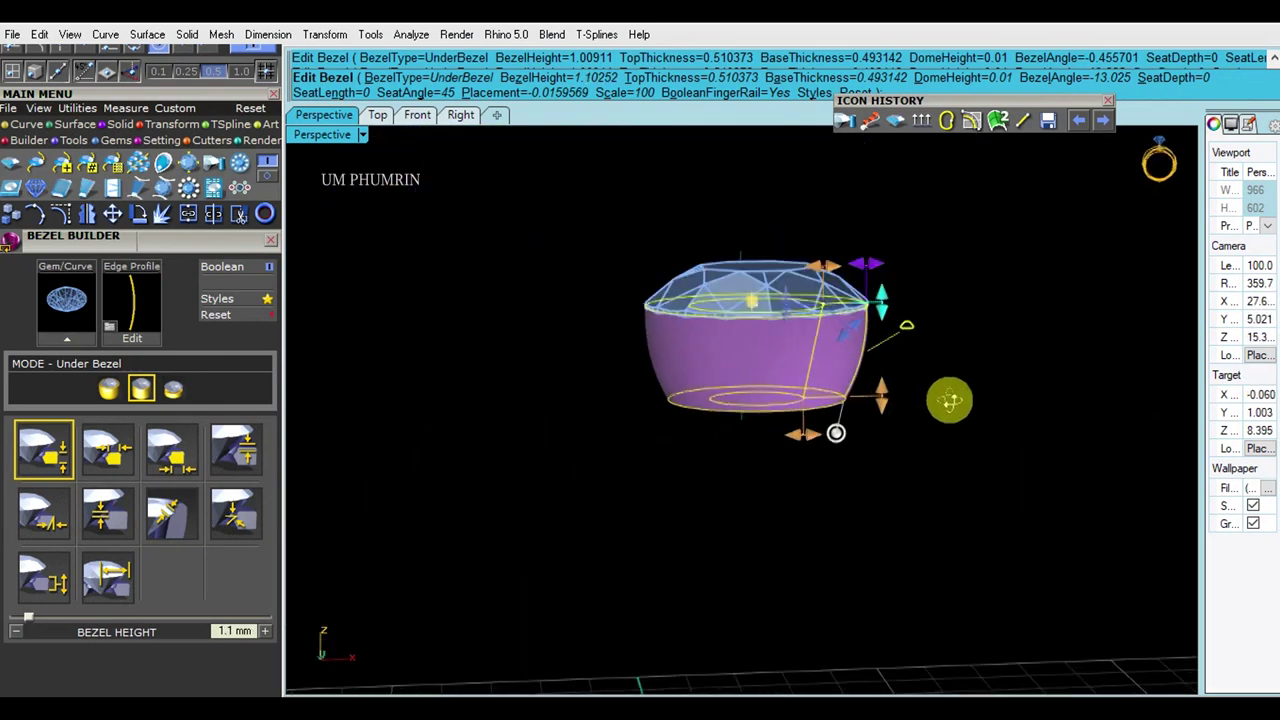
right_click(843, 400)
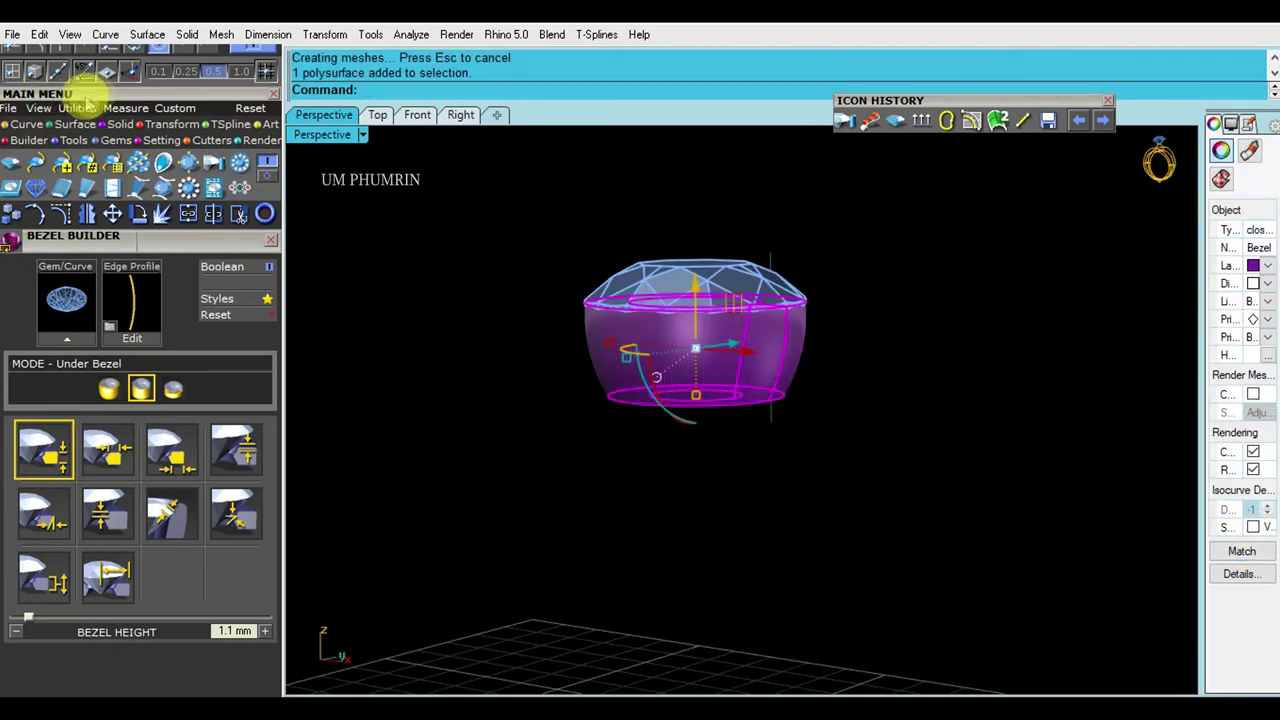
Rebuild the vertical curve beside the bezel with more points.
scroll(88, 103, "up", 3)
key("Escape")
left_click(460, 114)
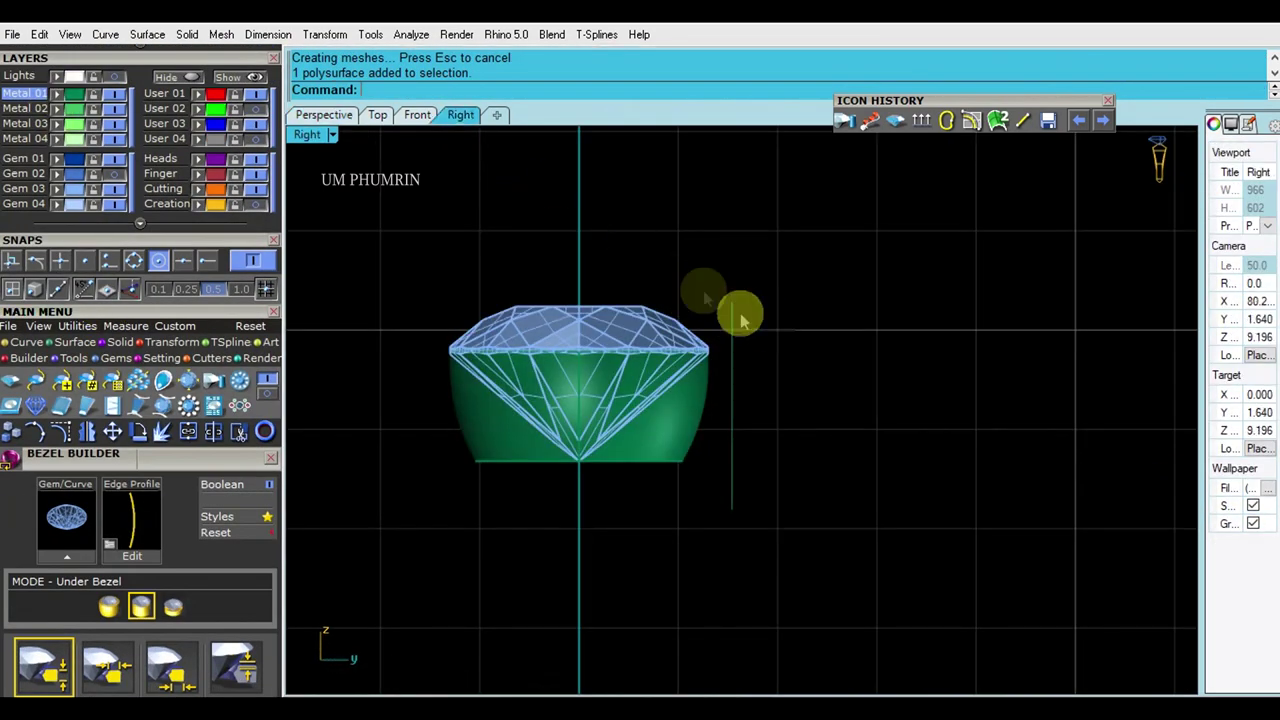
left_click(714, 300)
key("Return")
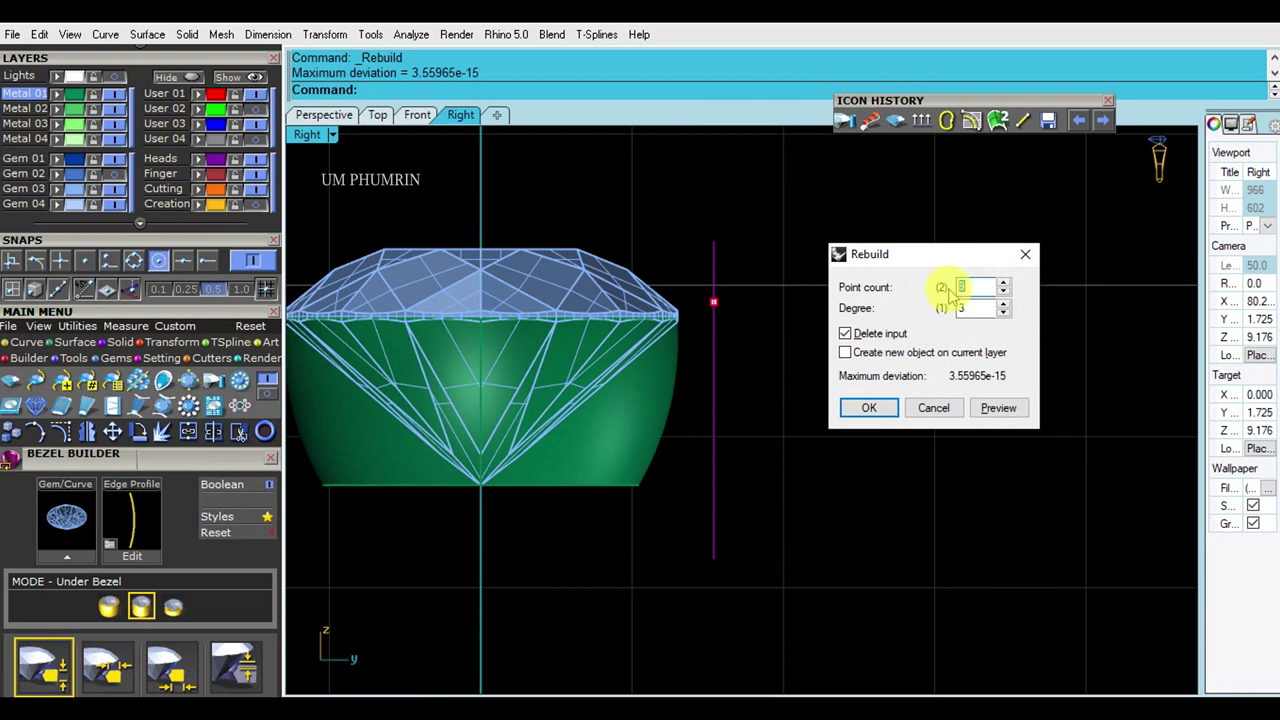
left_click(860, 405)
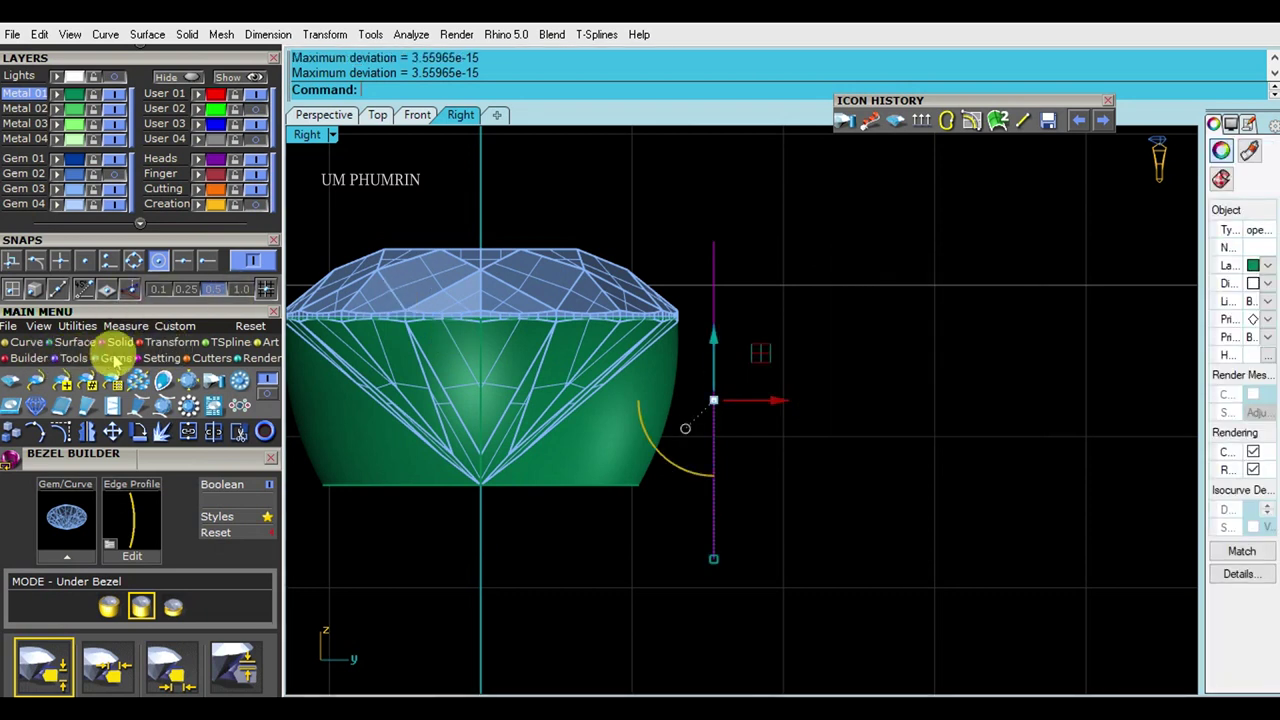
Pipe the curve with rounded end caps at the default diameter.
left_click(11, 403)
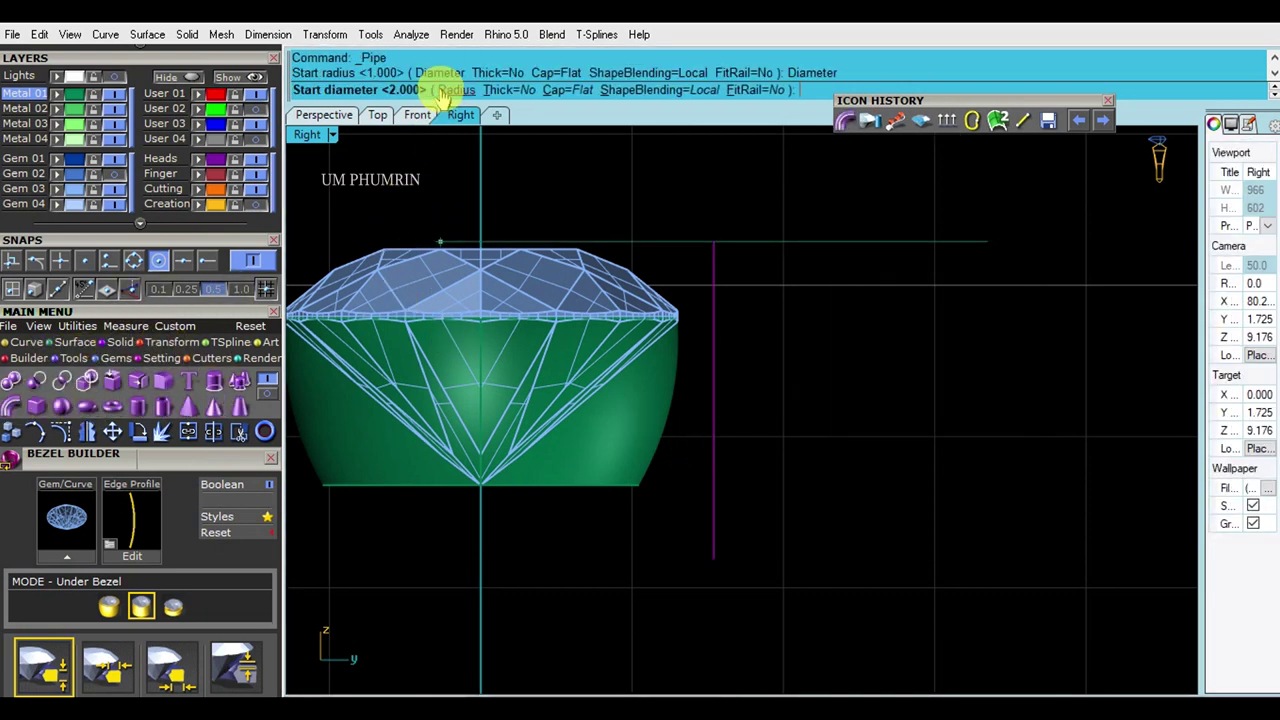
left_click(560, 90)
left_click(438, 90)
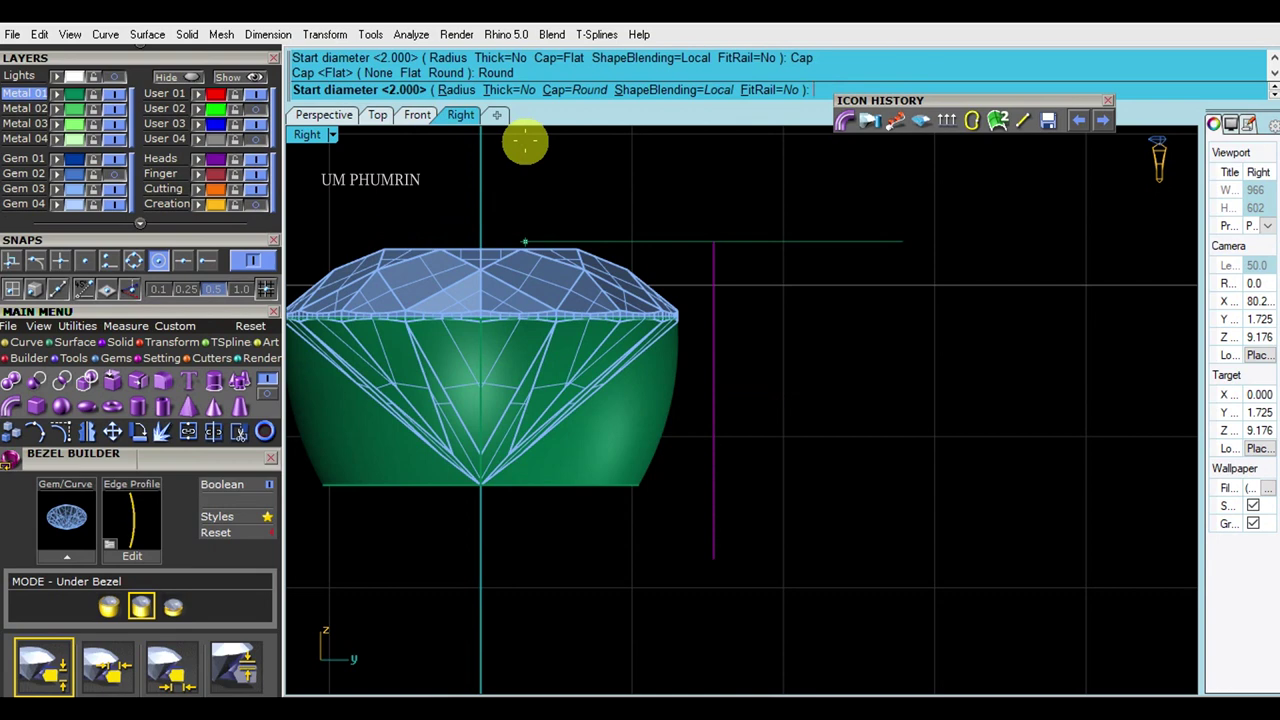
type(".6")
key("Return")
key("Return")
key("Return")
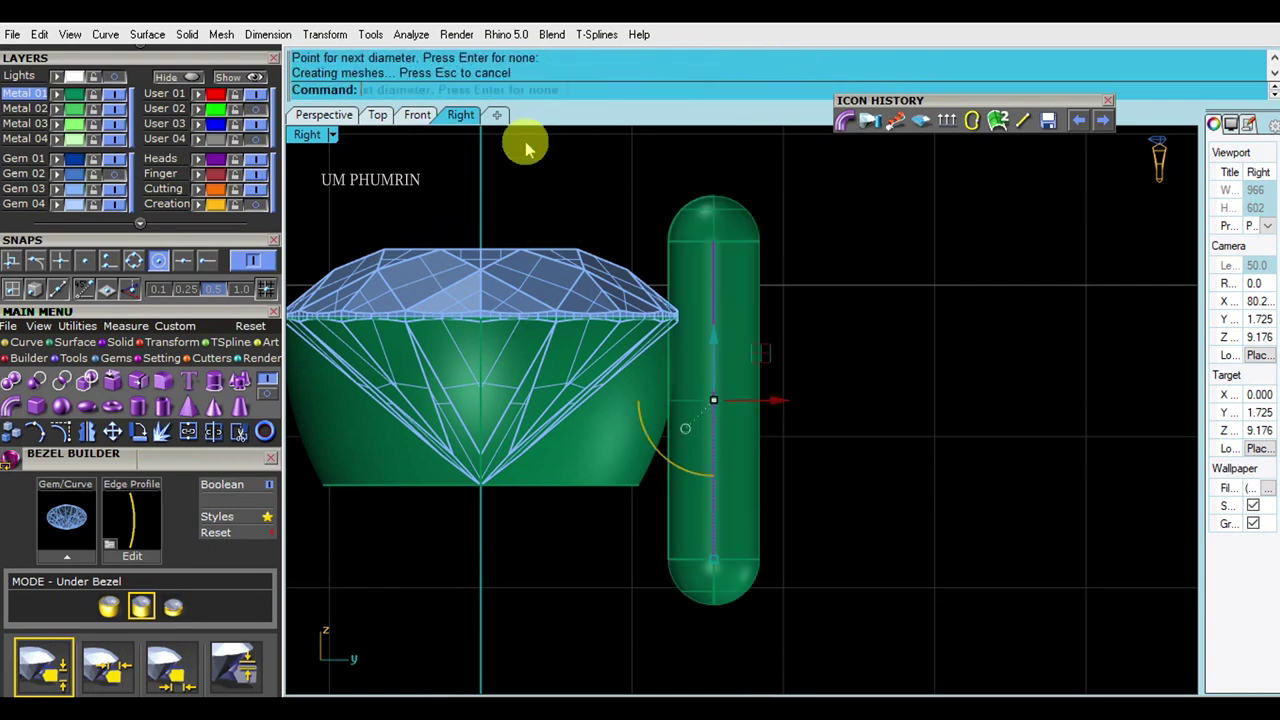
Drag the curve's control points to bend the pipe's lower end and reshape its bend.
left_click(707, 490)
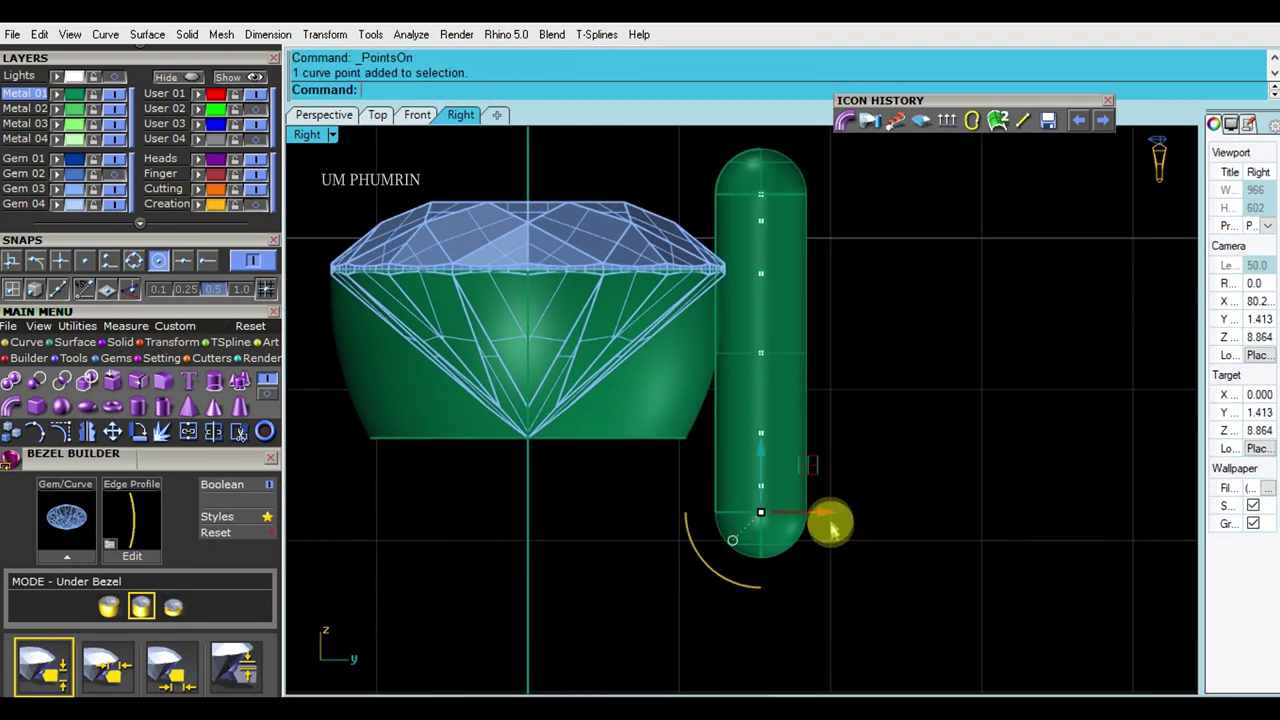
left_click_drag(594, 522, 571, 491)
mouse_move(714, 457)
left_mouse_down()
mouse_move(726, 476)
mouse_move(760, 458)
mouse_move(766, 372)
left_mouse_up()
left_click(761, 353)
scroll(793, 329, "up", 2)
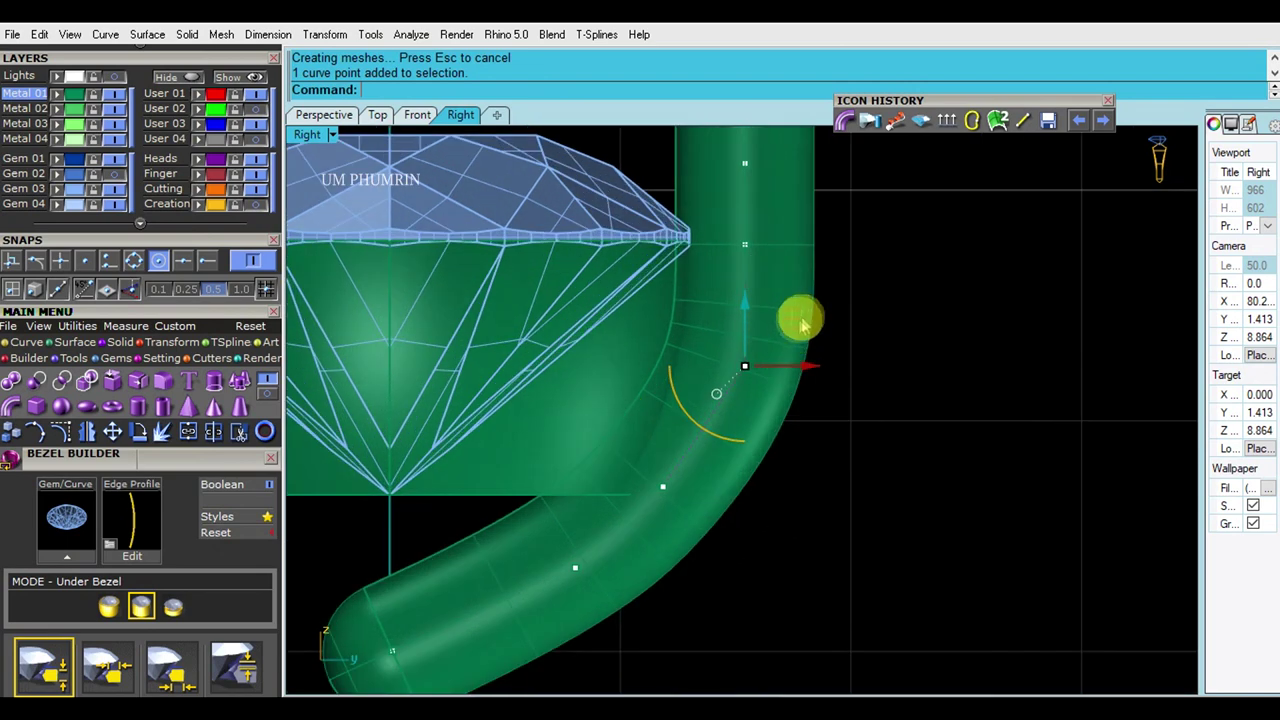
left_click_drag(790, 330, 800, 345)
scroll(829, 371, "down", 2)
scroll(760, 420, "down", 1)
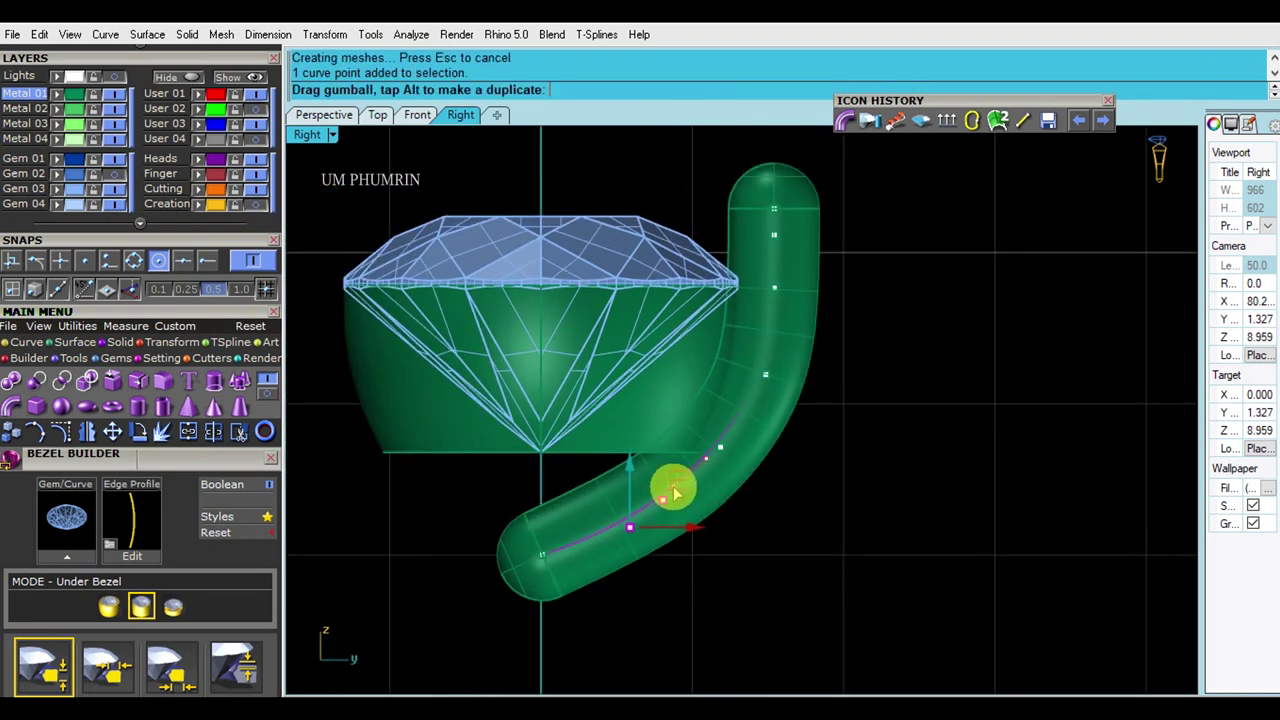
left_click_drag(675, 492, 748, 482)
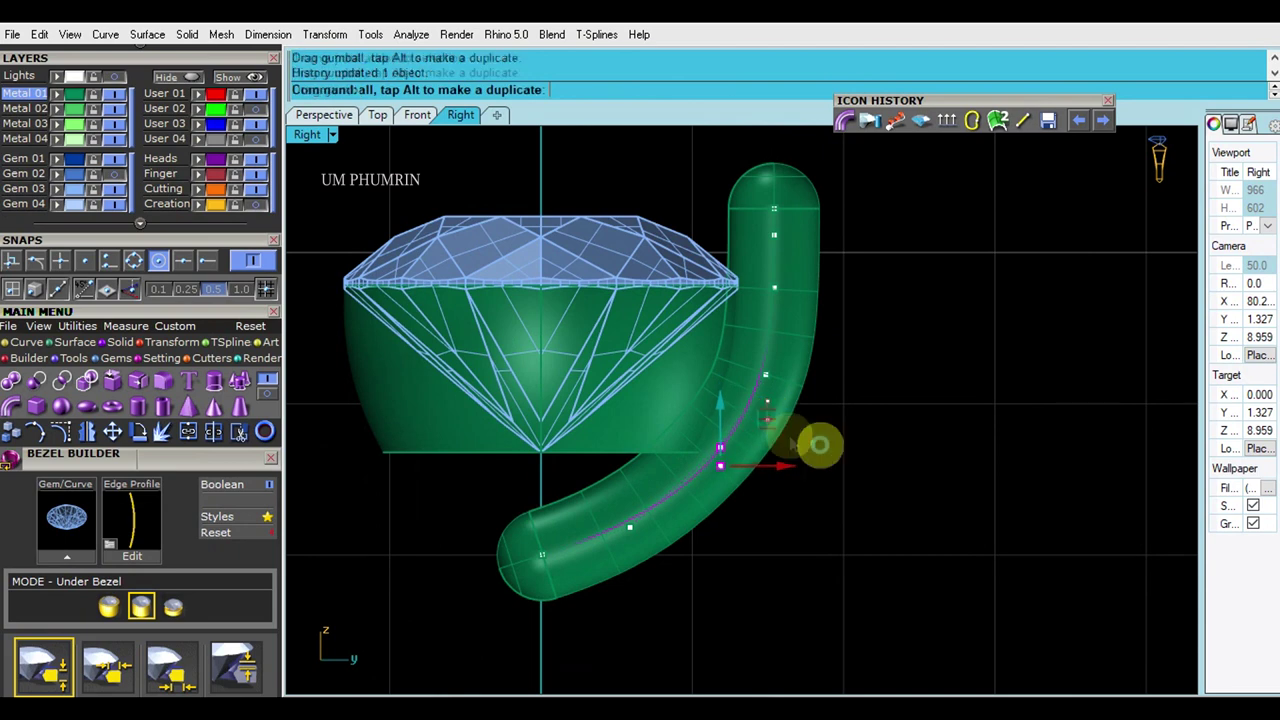
left_click_drag(768, 428, 715, 470)
scroll(665, 487, "up", 1)
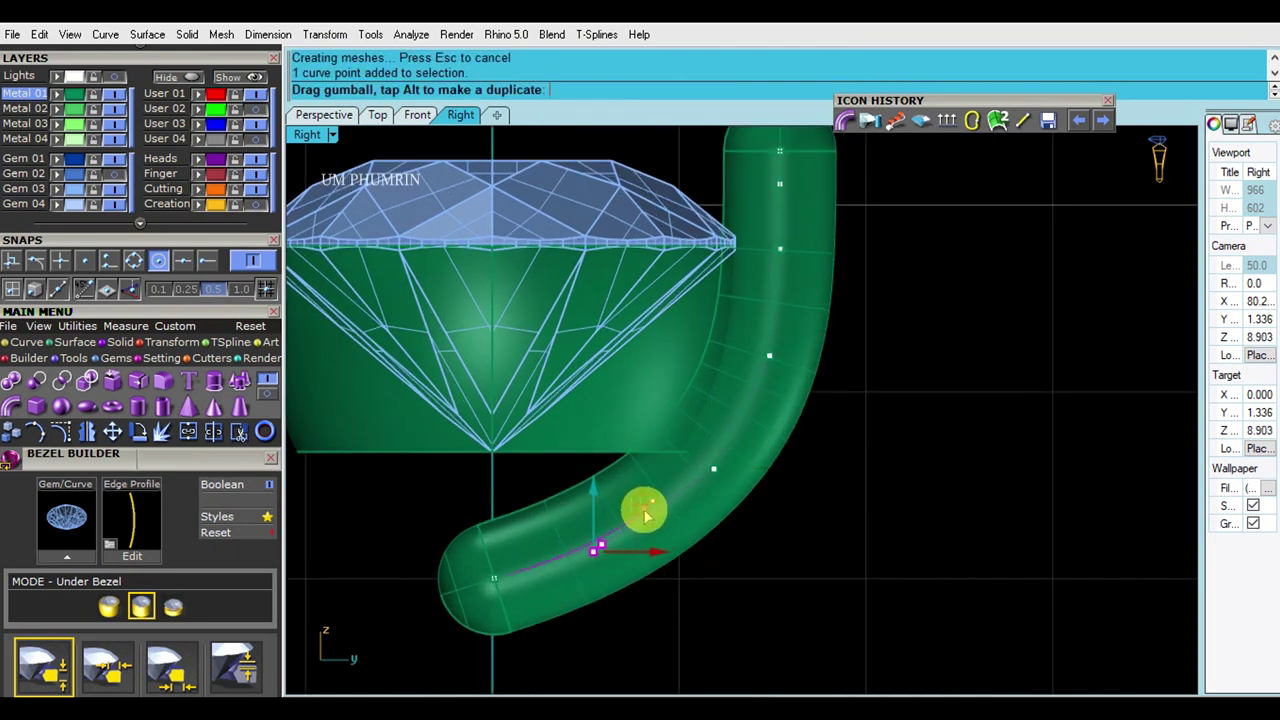
left_click_drag(645, 514, 642, 520)
left_click_drag(765, 432, 826, 428)
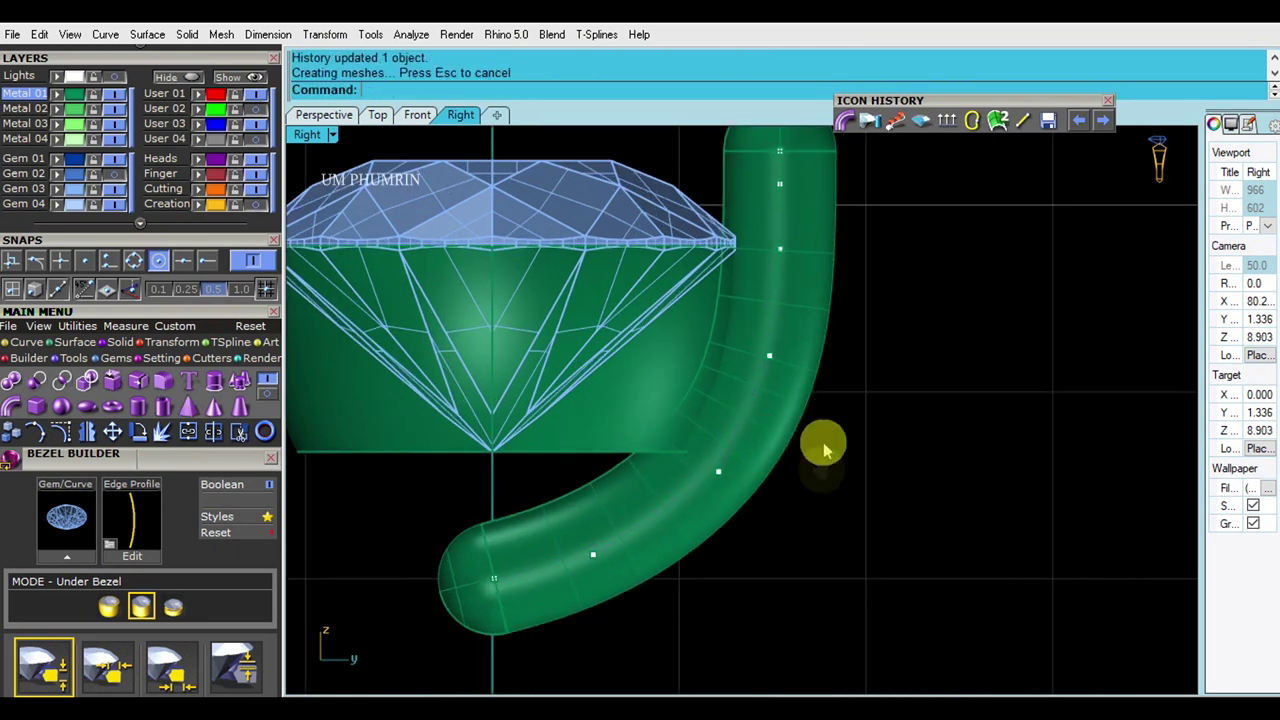
right_click_drag(774, 358, 765, 428)
left_click_drag(808, 397, 780, 423)
Refine the curve points near the bend and the pipe end to smooth the prong.
left_click(757, 434)
left_click(850, 474)
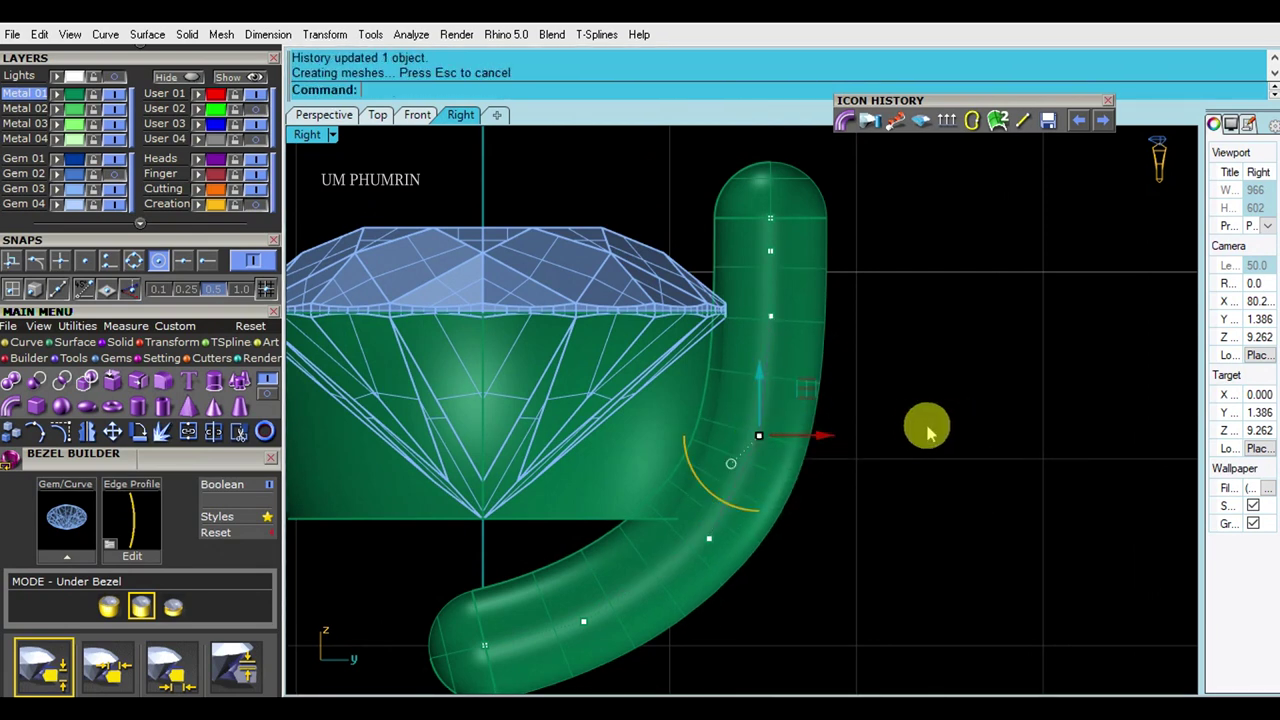
scroll(866, 391, "down", 1)
scroll(714, 406, "up", 2)
scroll(680, 430, "up", 2)
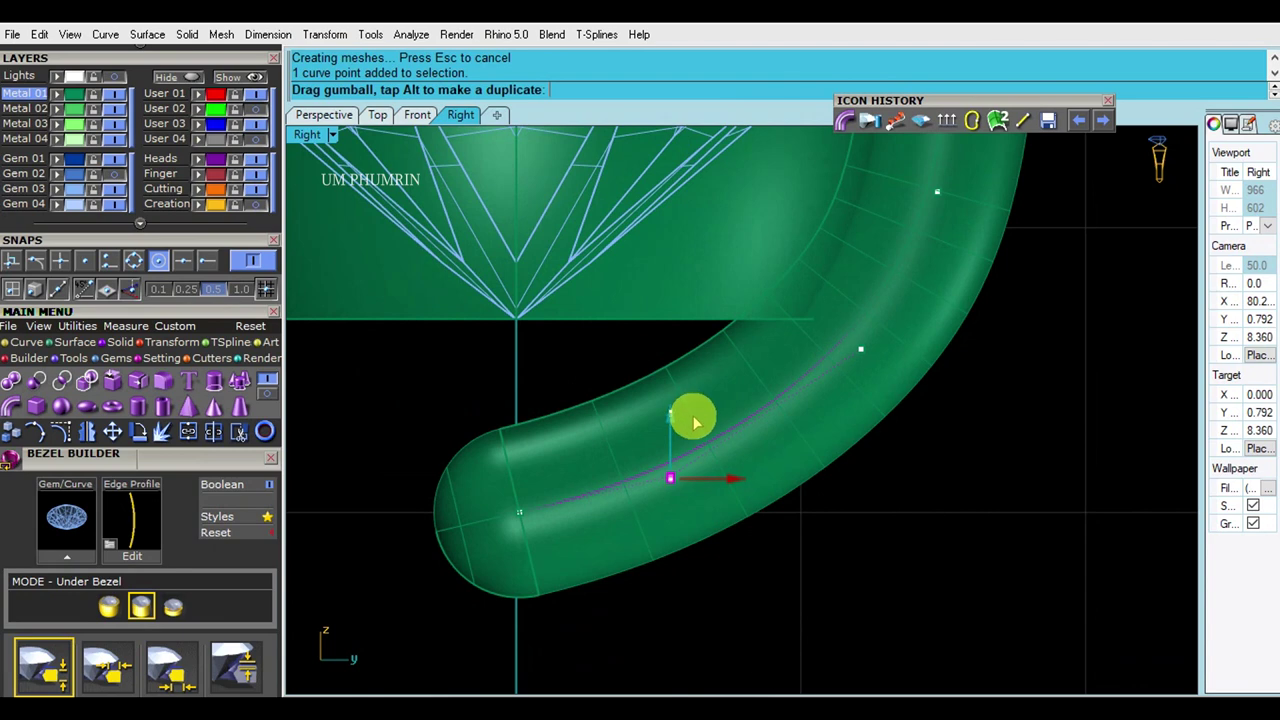
left_click_drag(695, 422, 877, 486)
scroll(766, 443, "down", 2)
scroll(762, 405, "up", 2)
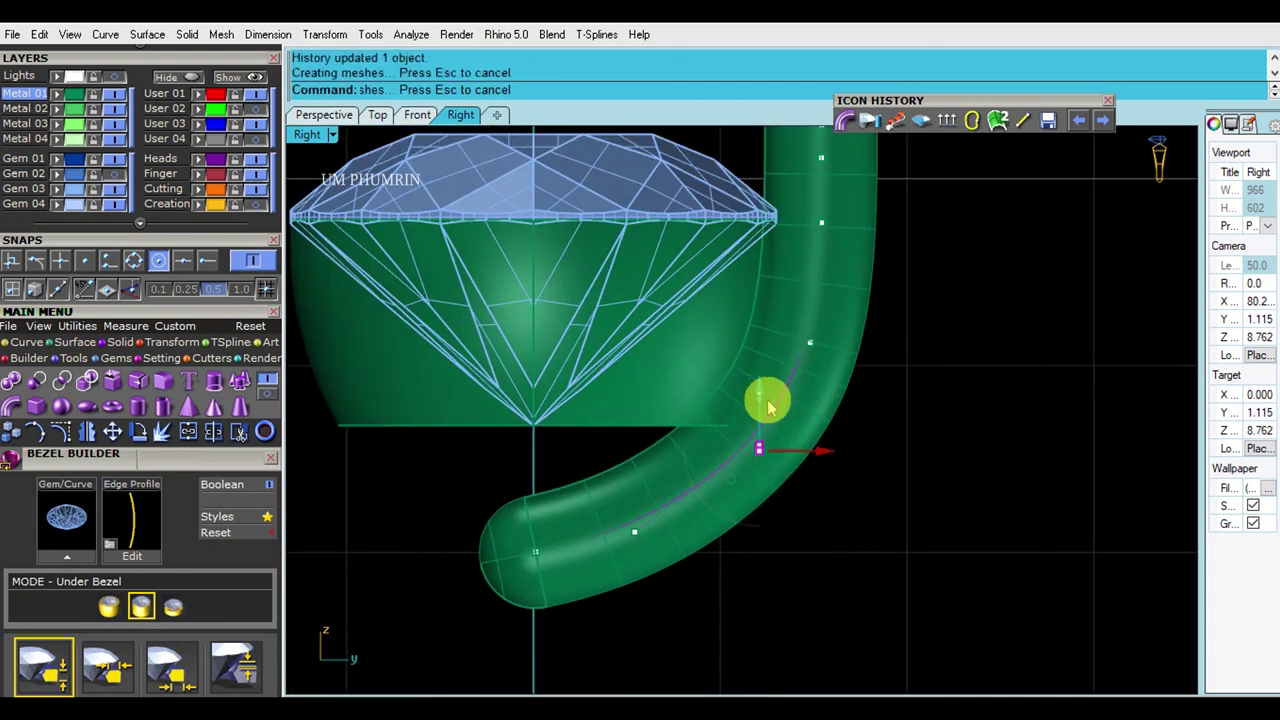
scroll(800, 420, "down", 2)
scroll(830, 410, "down", 1)
left_click(809, 368)
left_click(860, 414)
scroll(810, 345, "up", 3)
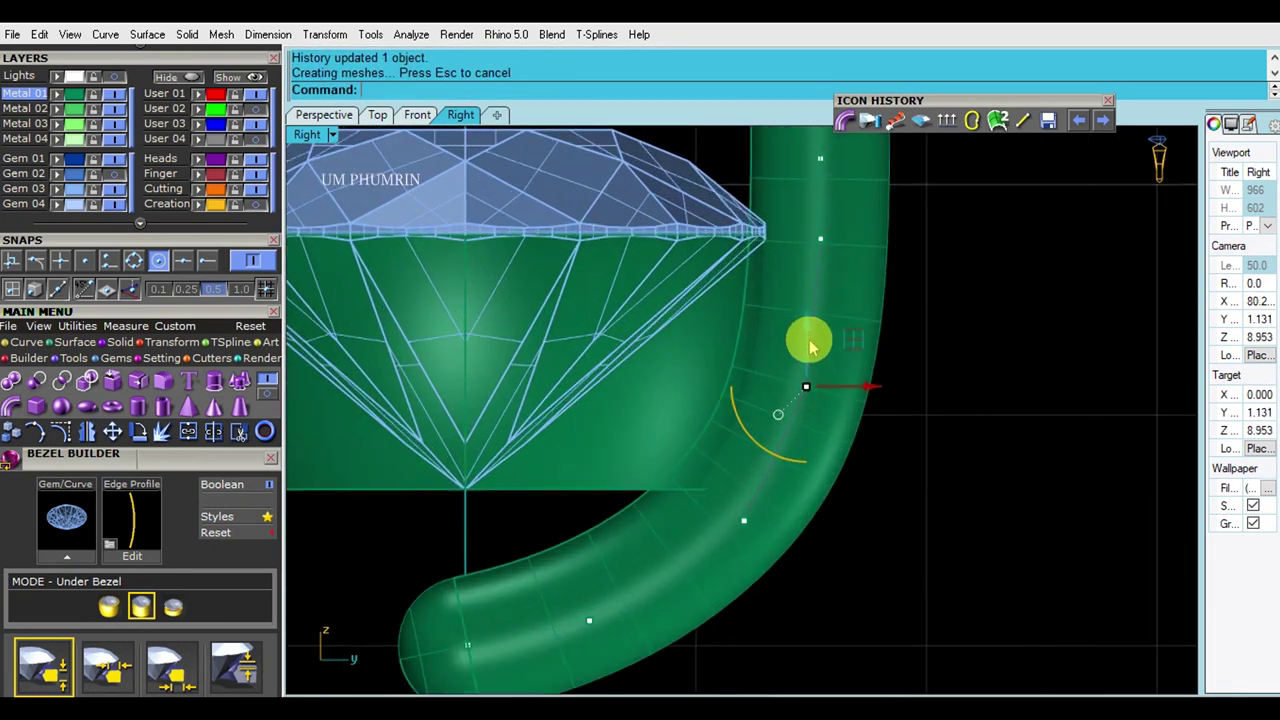
scroll(1000, 371, "down", 1)
scroll(951, 429, "down", 1)
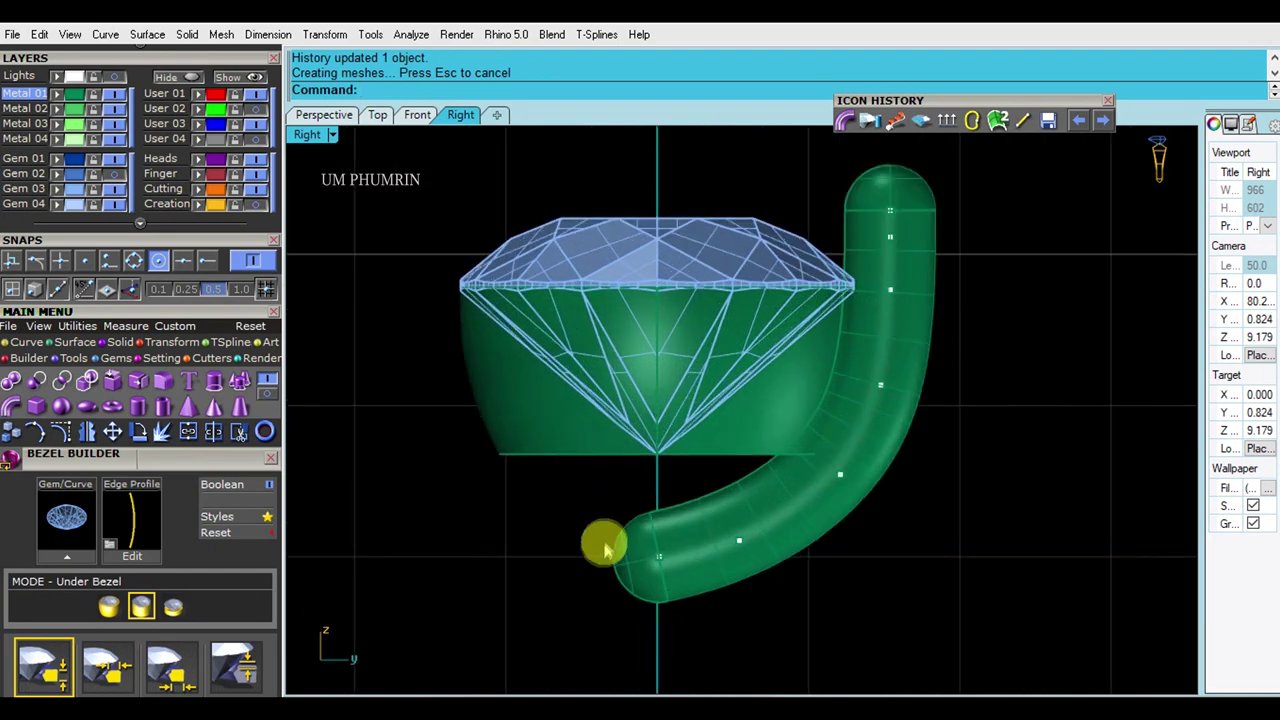
left_click(655, 550)
scroll(703, 563, "up", 2)
left_click_drag(700, 565, 695, 560)
scroll(690, 490, "down", 1)
scroll(720, 491, "down", 1)
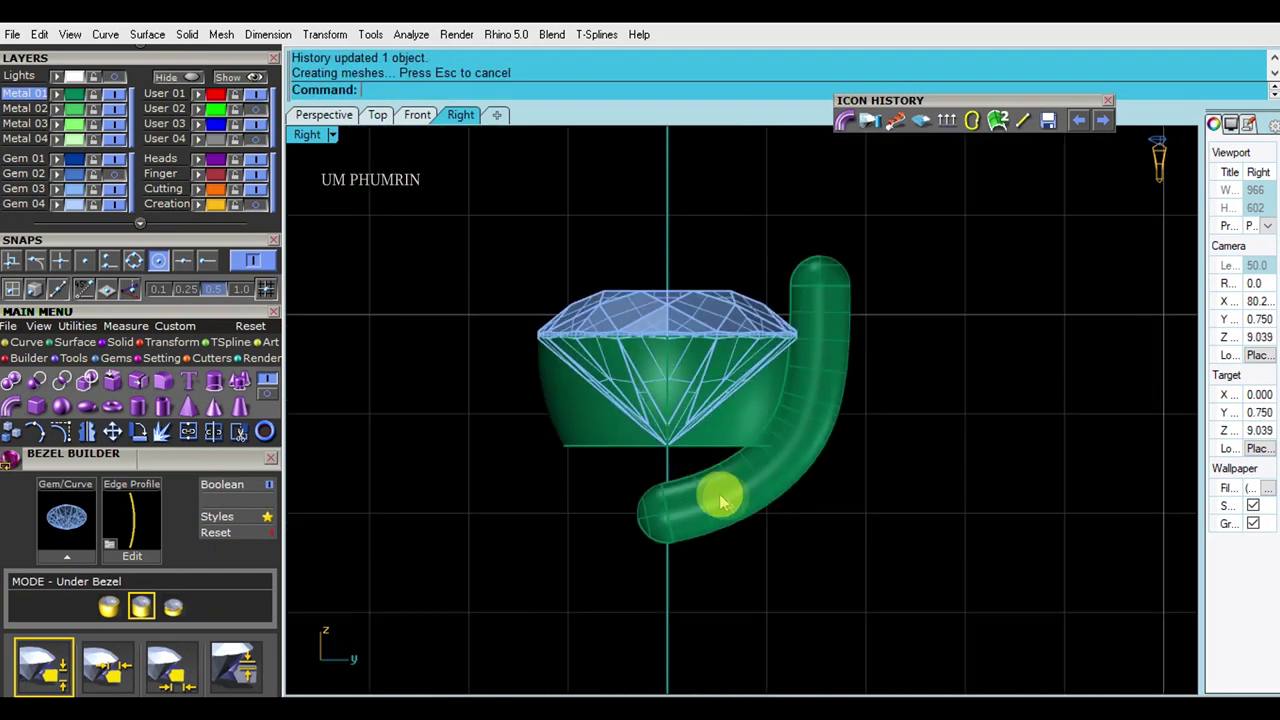
Select the prong's path curve and rebuild it with the Rebuild command.
left_click(717, 480)
scroll(787, 462, "down", 1)
left_click(748, 449)
left_click(850, 492)
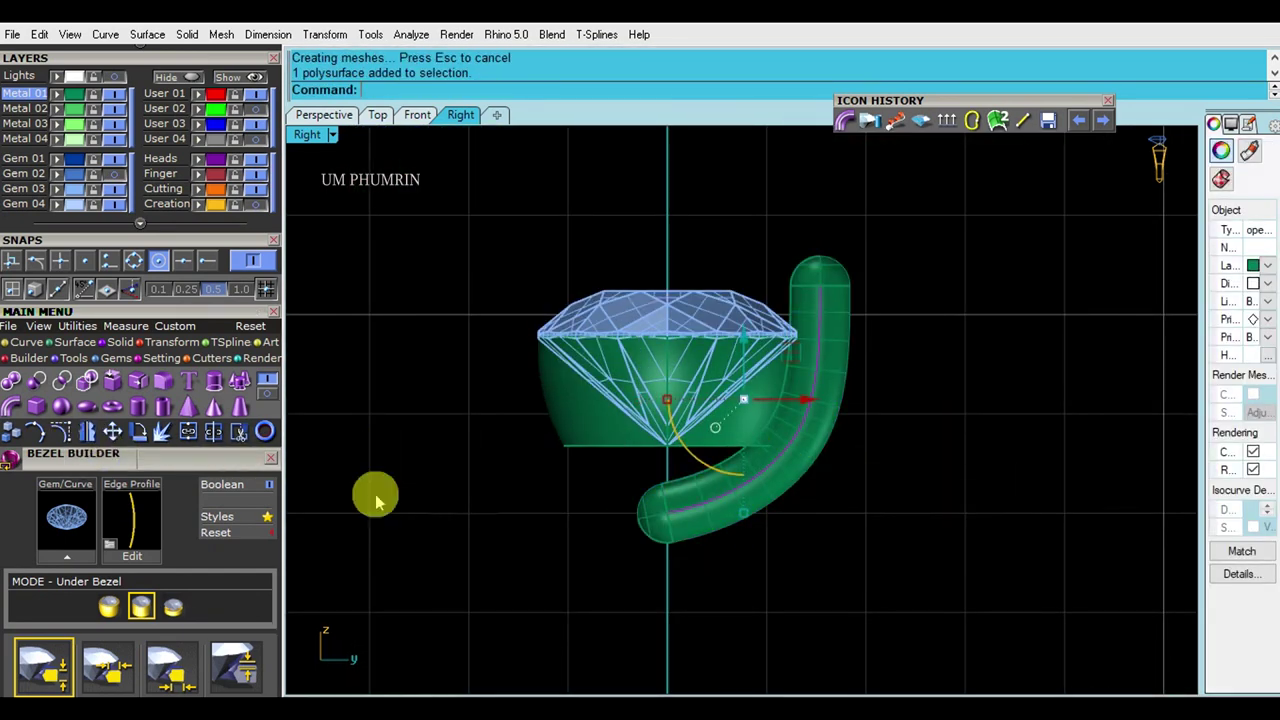
scroll(460, 485, "up", 1)
type("rebuild")
key("Return")
key("Return")
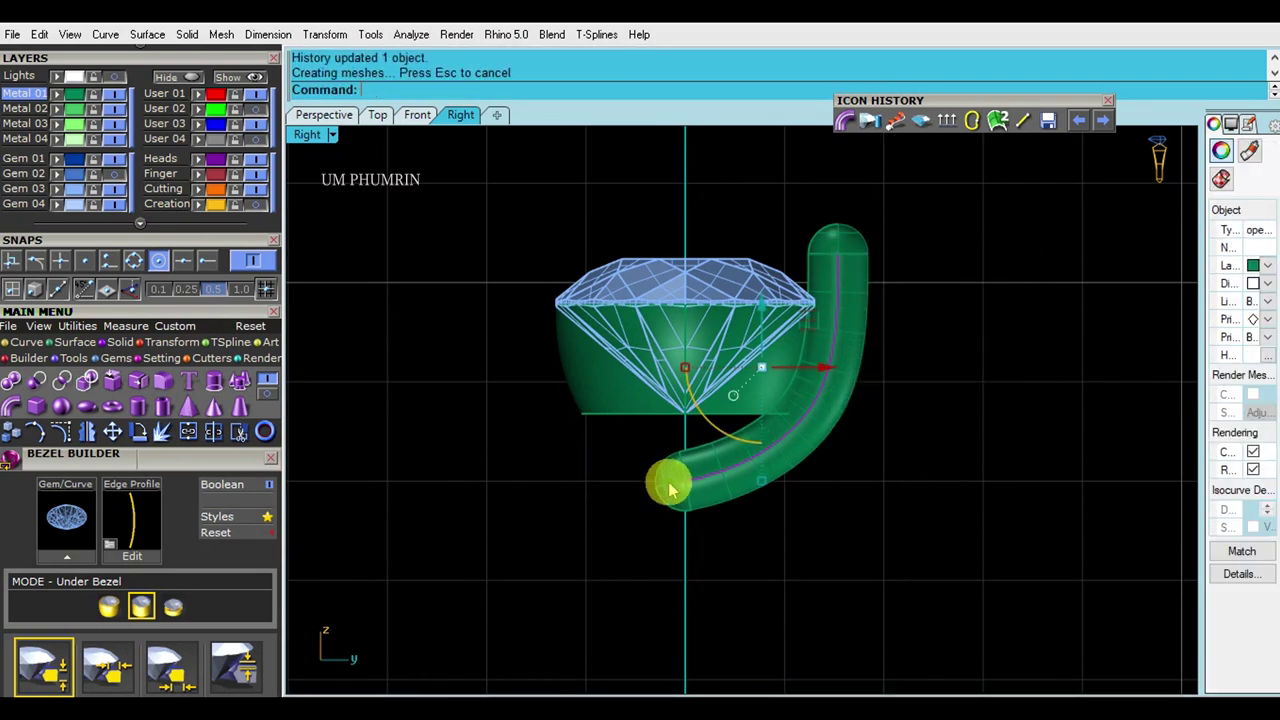
key("Return")
key("Return")
left_click(377, 114)
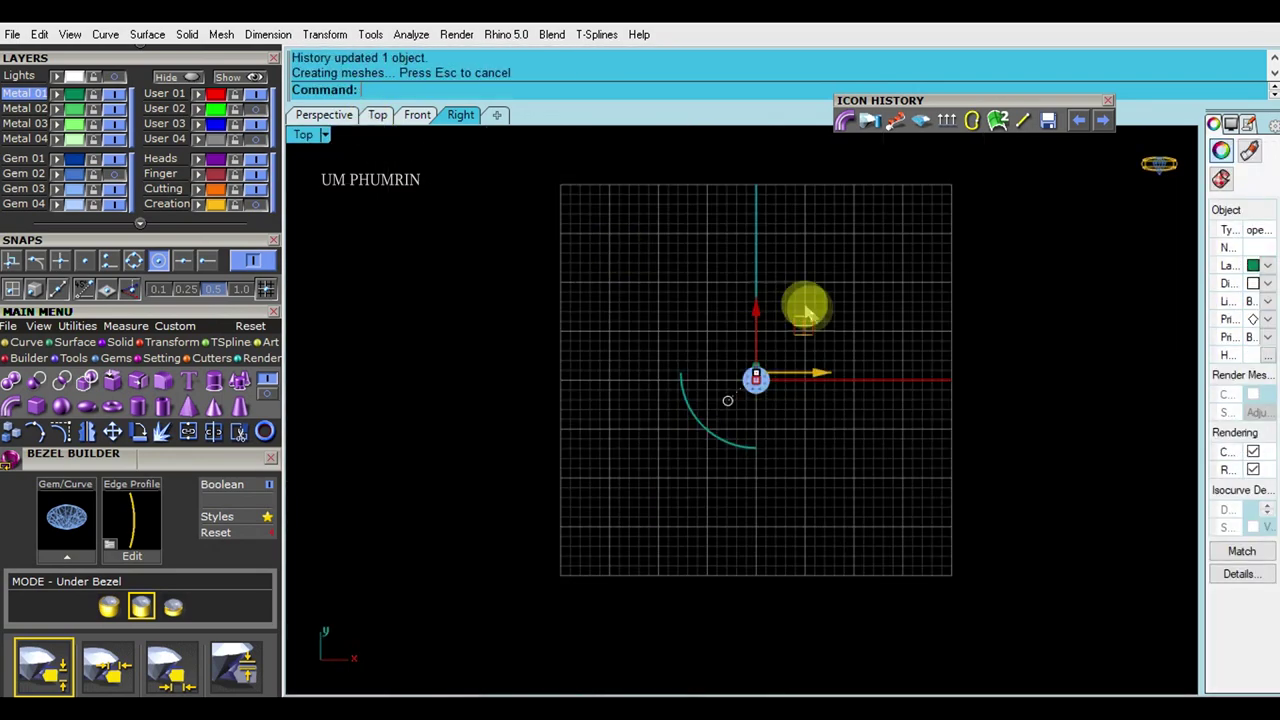
Polar-array the curved prong into three copies around the gem's centre.
left_click(323, 114)
right_click_drag(843, 283, 791, 374)
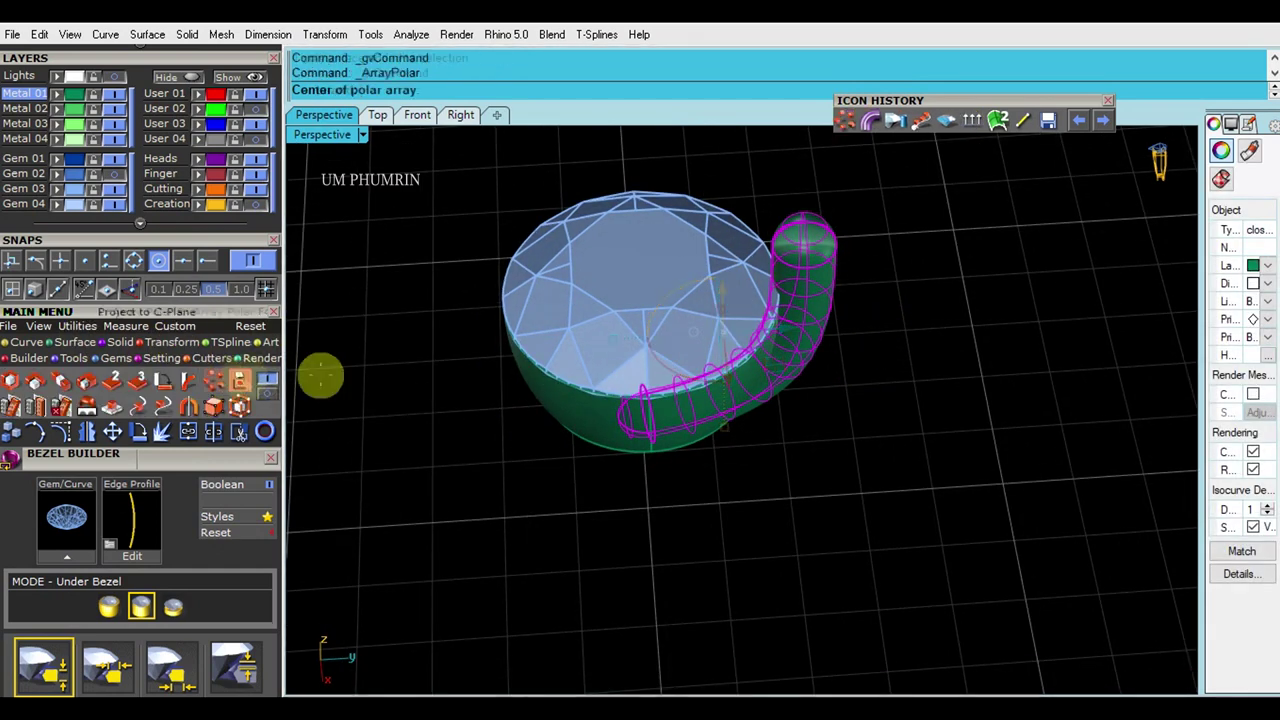
left_click(226, 380)
left_click(88, 260)
left_click(647, 297)
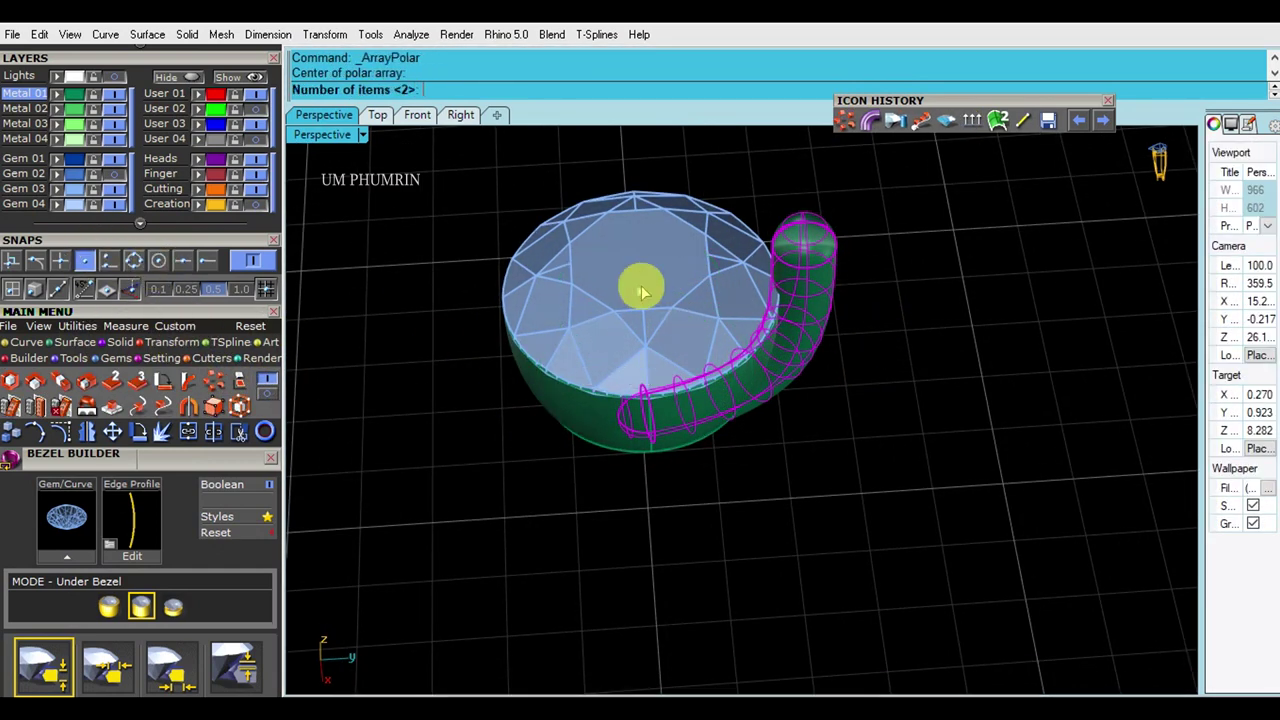
type("3")
key("Return")
key("Return")
Select the prong pieces and the round gem, then start a gem cutter.
mouse_move(906, 423)
right_mouse_down()
mouse_move(849, 540)
mouse_move(714, 429)
mouse_move(697, 310)
mouse_move(889, 246)
mouse_move(983, 477)
mouse_move(383, 143)
mouse_move(762, 425)
mouse_move(766, 380)
mouse_move(657, 277)
mouse_move(860, 350)
mouse_move(837, 351)
mouse_move(800, 400)
right_mouse_up()
left_click(766, 380)
left_click(820, 400, "shift")
left_click(860, 350, "shift")
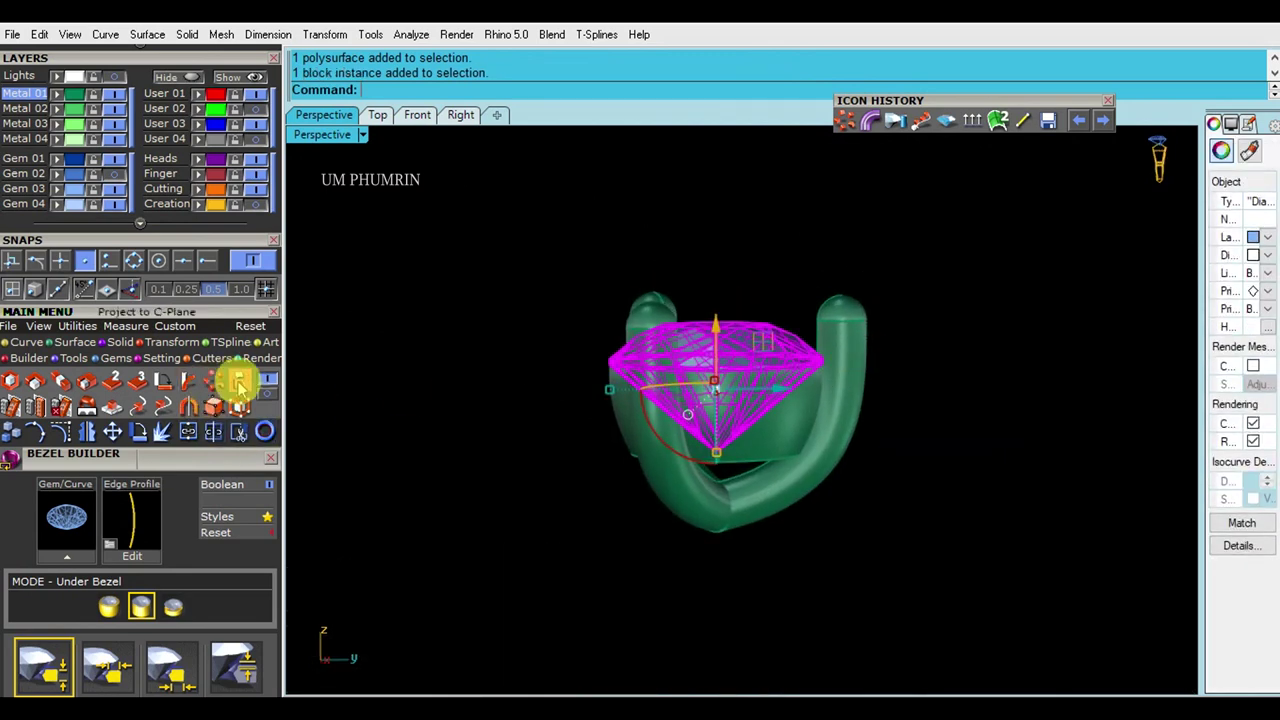
left_click(145, 378)
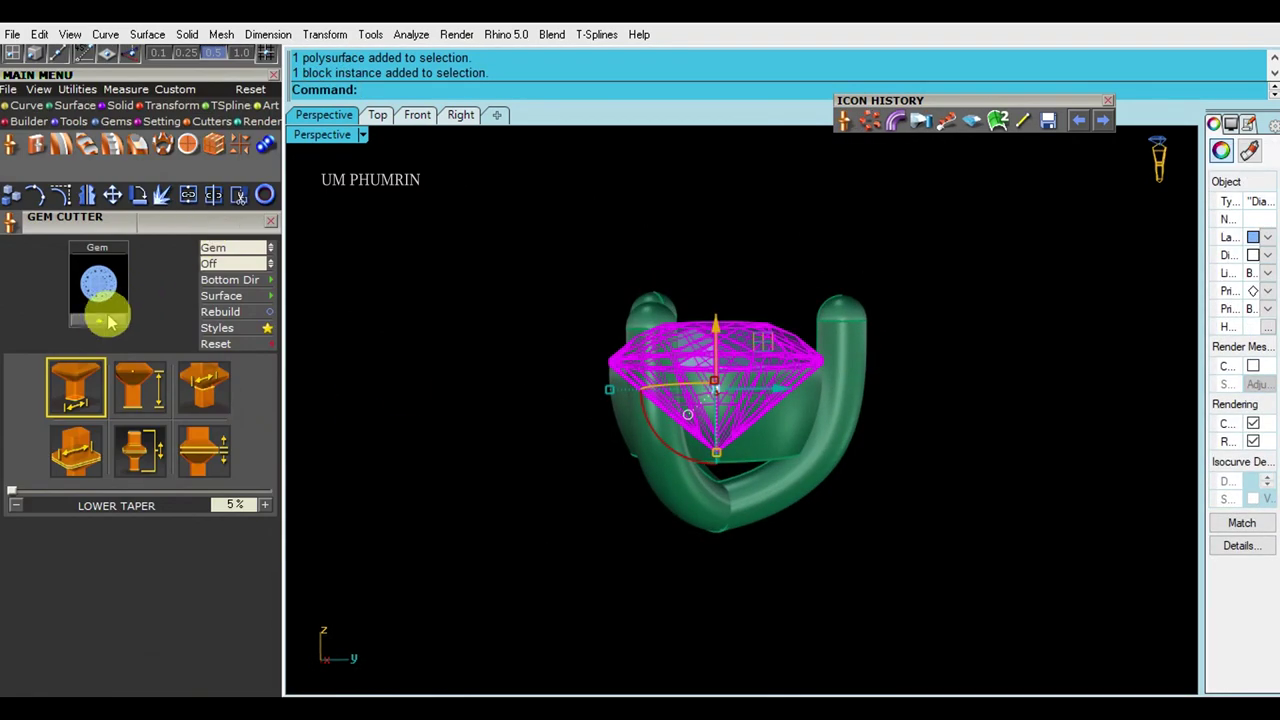
Create a tall cylinder gem cutter, raised slightly with the Z Offset.
left_click(218, 330)
left_click(214, 314)
left_click(140, 455)
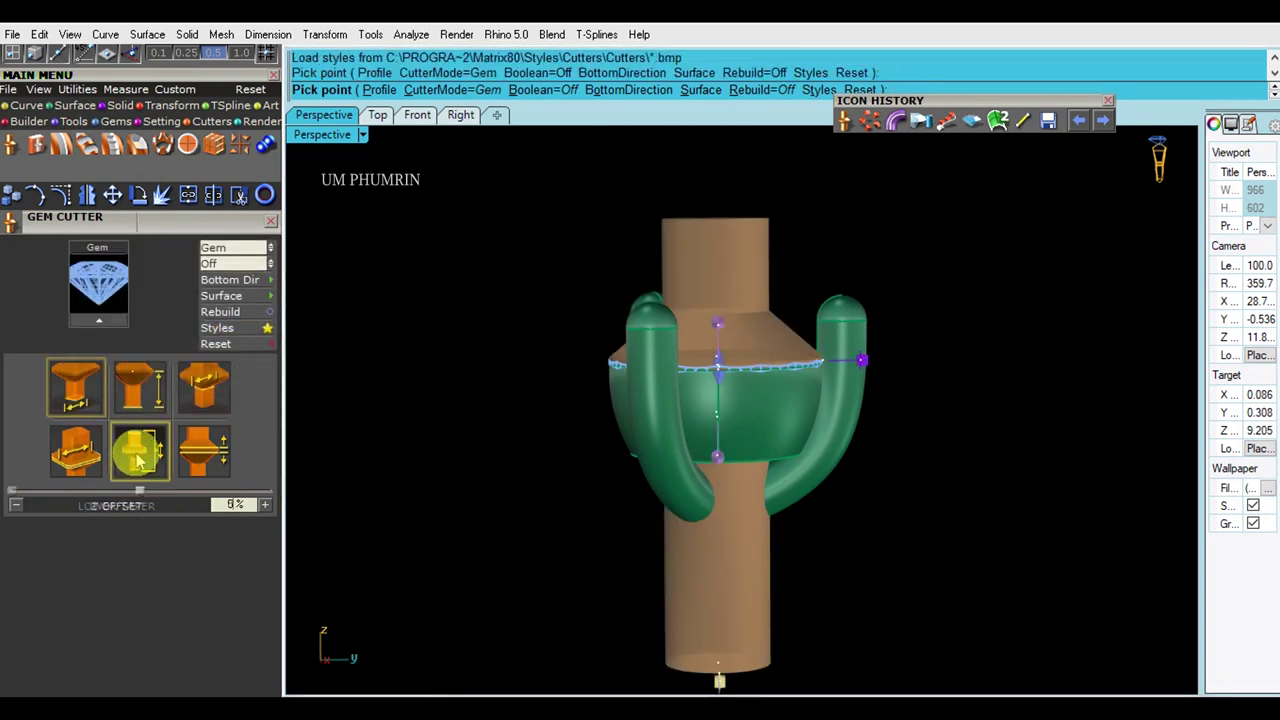
left_click_drag(862, 360, 862, 348)
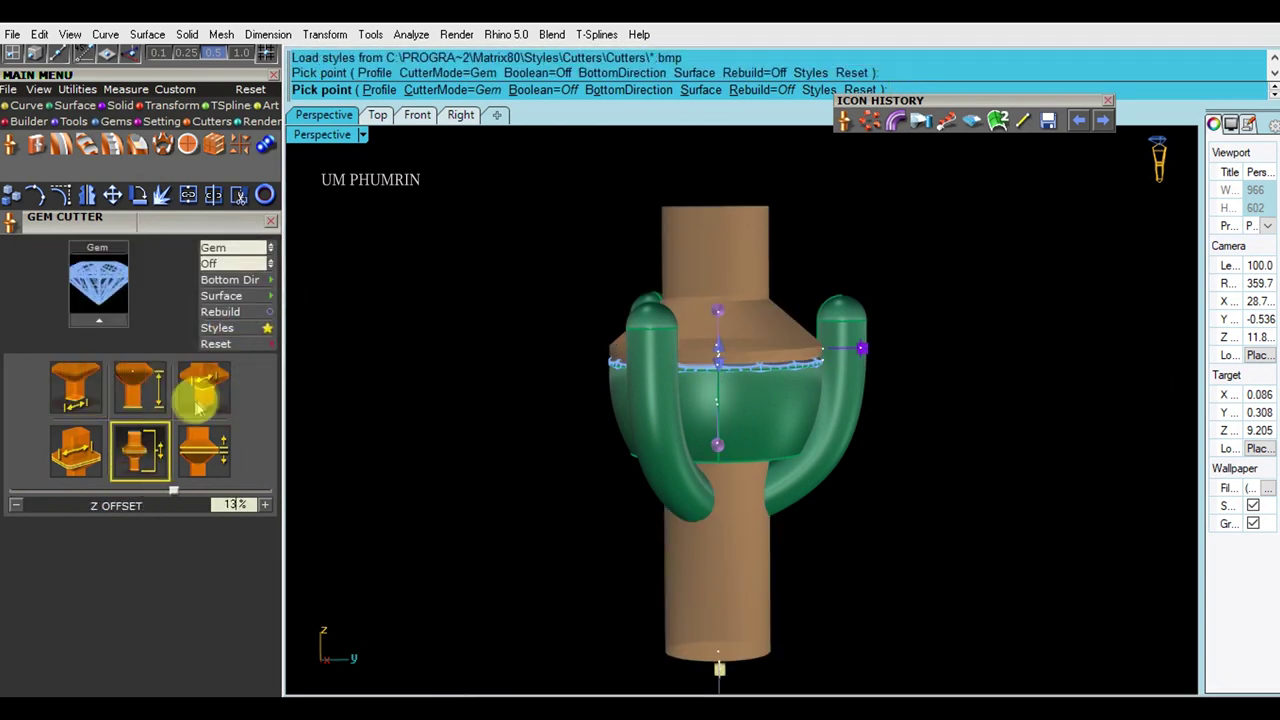
right_click_drag(718, 428, 723, 334)
right_click(794, 423)
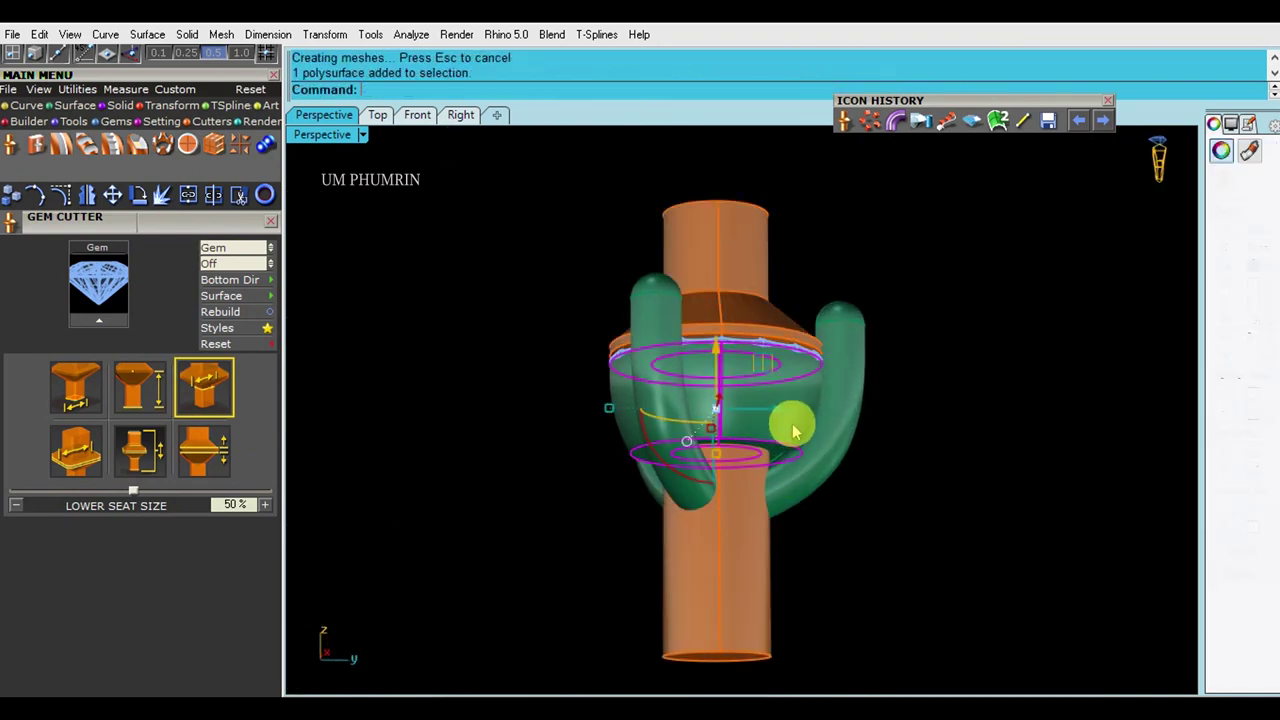
type("bd")
Boolean-subtract the cutter from the prongs and under-bezel to seat the stone.
key("Return")
left_click(748, 323)
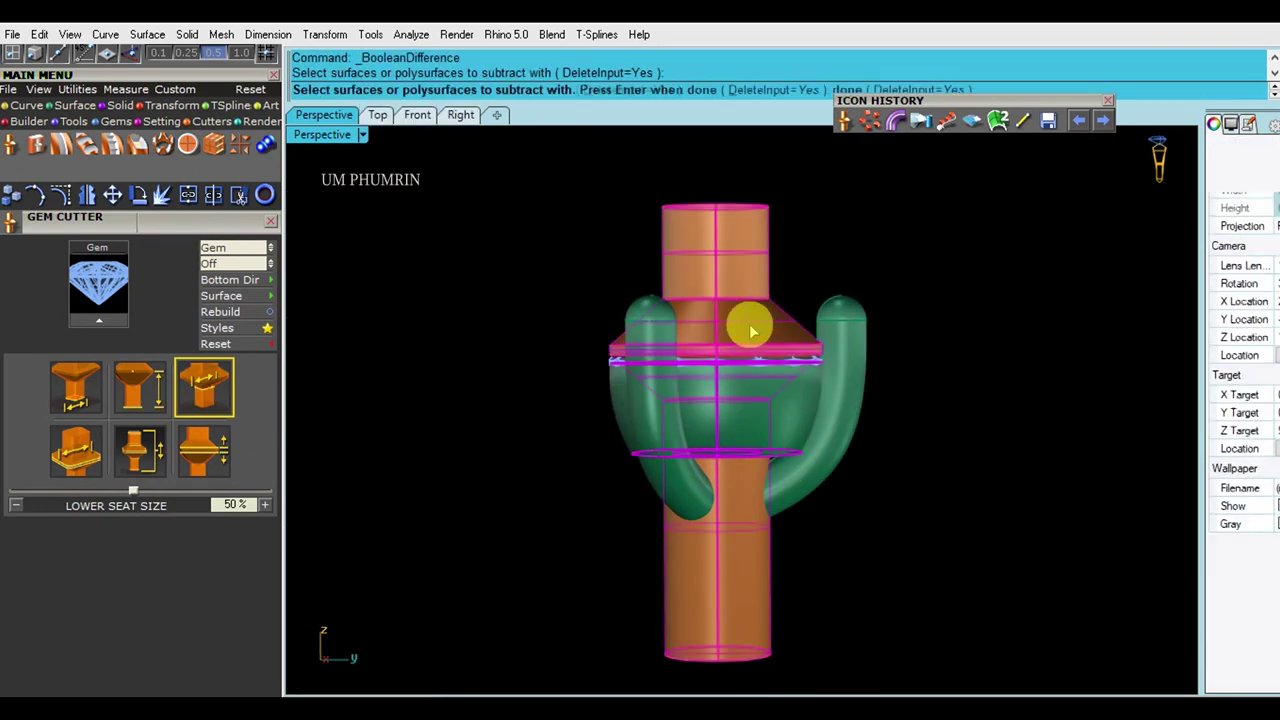
key("Return")
mouse_move(920, 297)
right_mouse_down()
mouse_move(938, 268)
mouse_move(851, 509)
right_mouse_up()
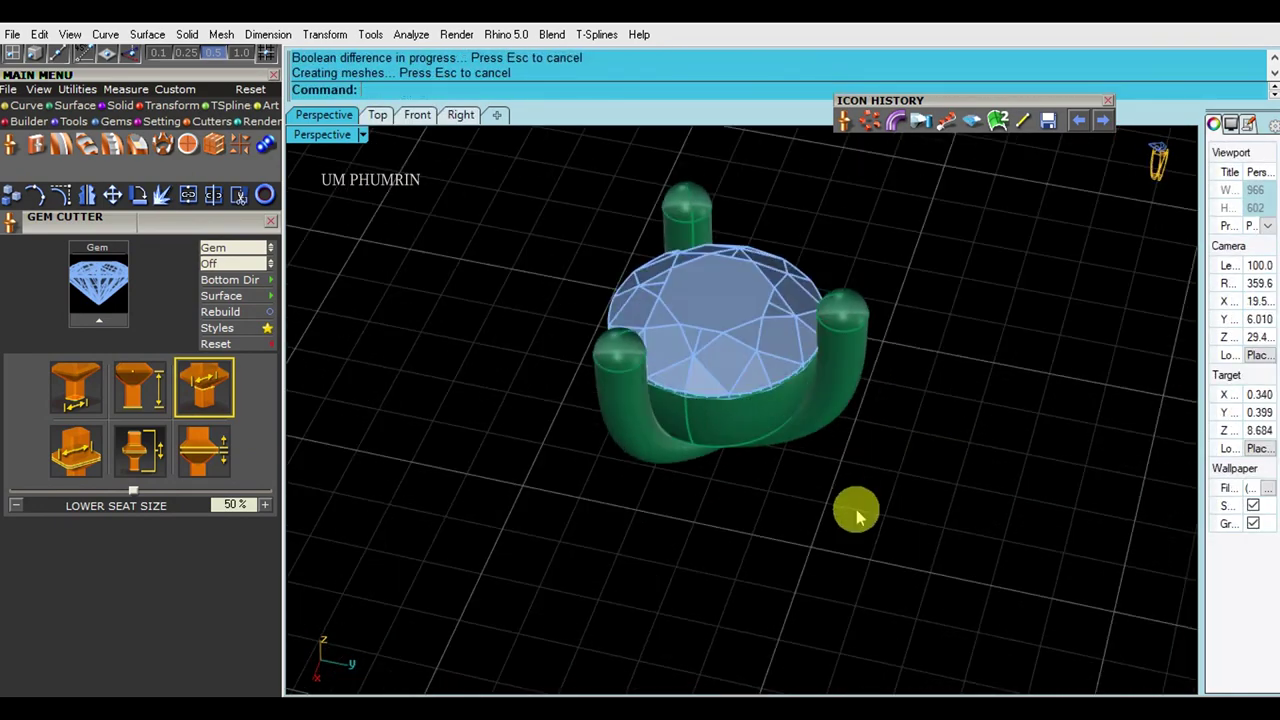
left_click(271, 220)
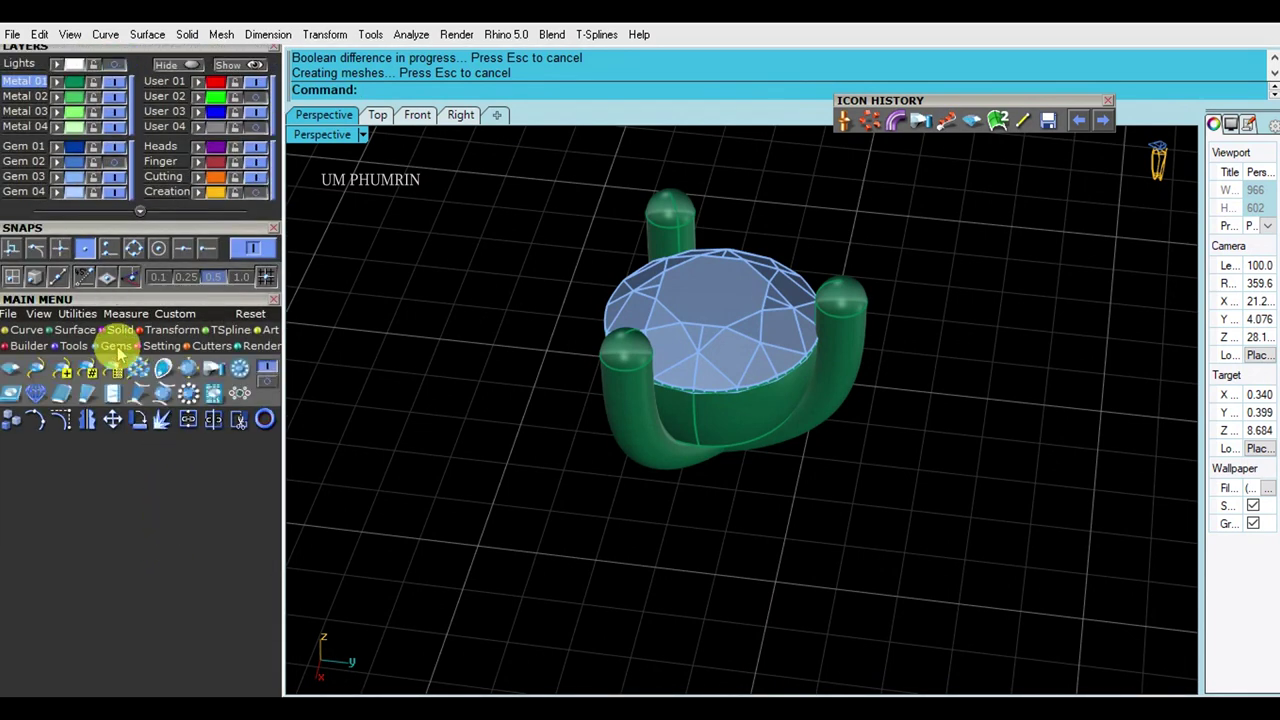
Load the three-prong head as the object in Orient To Gem.
left_click(212, 367)
left_click(706, 443)
left_click(628, 445)
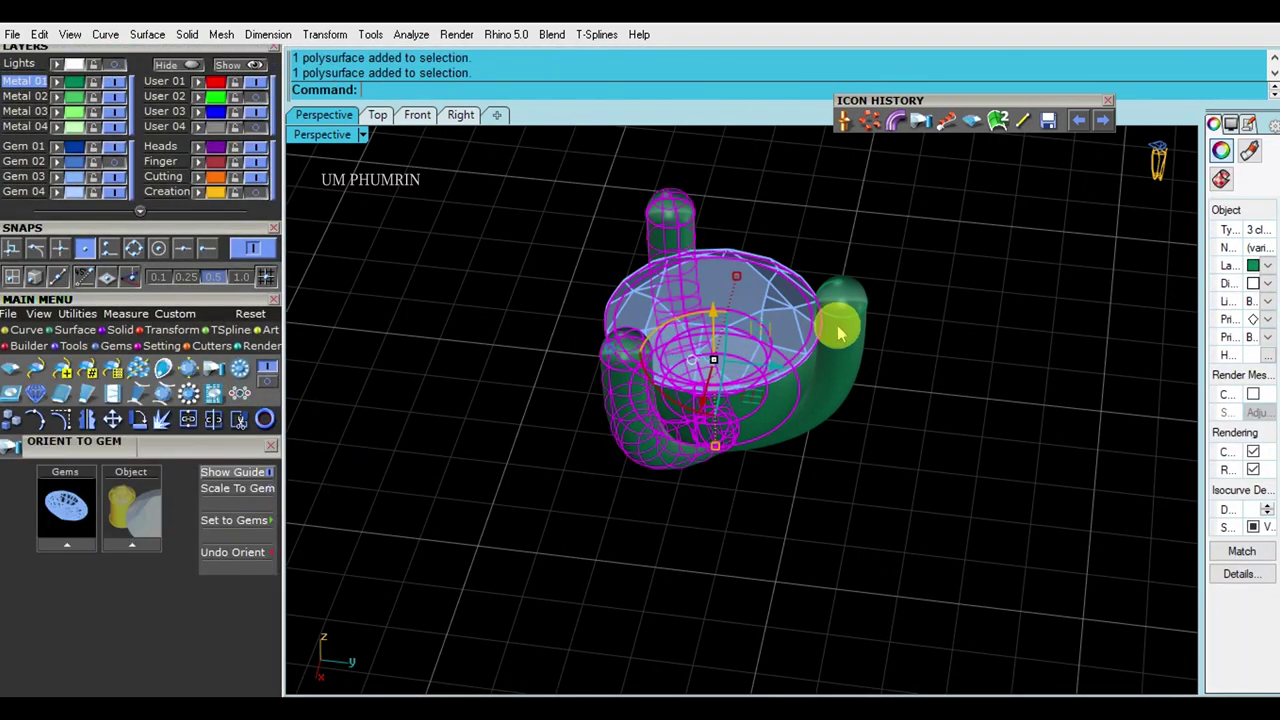
left_click(137, 548)
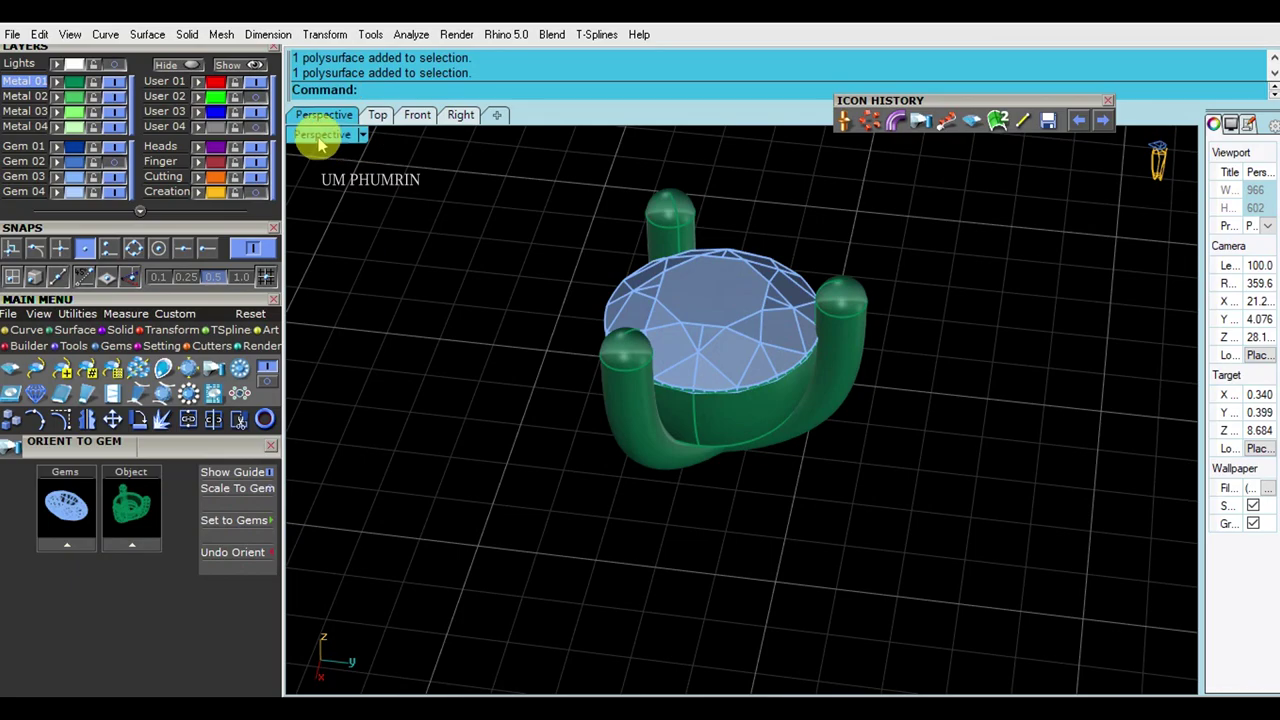
Show hidden objects, then delete the floating head copy and the pendant's halo gems and base.
left_click(249, 64)
scroll(750, 437, "down", 2)
right_click_drag(750, 437, 445, 403)
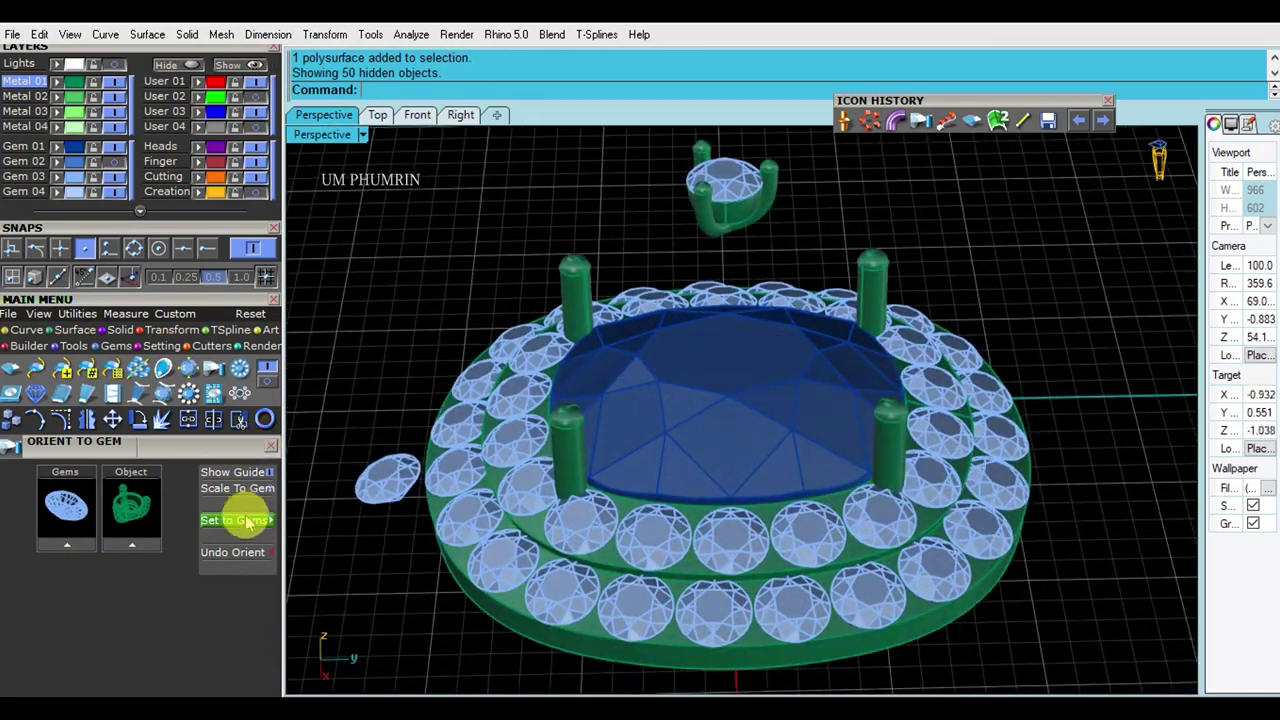
mouse_move(300, 523)
right_mouse_down()
mouse_move(466, 523)
mouse_move(749, 380)
mouse_move(863, 474)
mouse_move(1000, 425)
mouse_move(943, 337)
right_mouse_up()
left_click_drag(943, 337, 838, 190)
mouse_move(1006, 349)
right_mouse_down()
mouse_move(940, 430)
mouse_move(660, 400)
right_mouse_up()
key("Return")
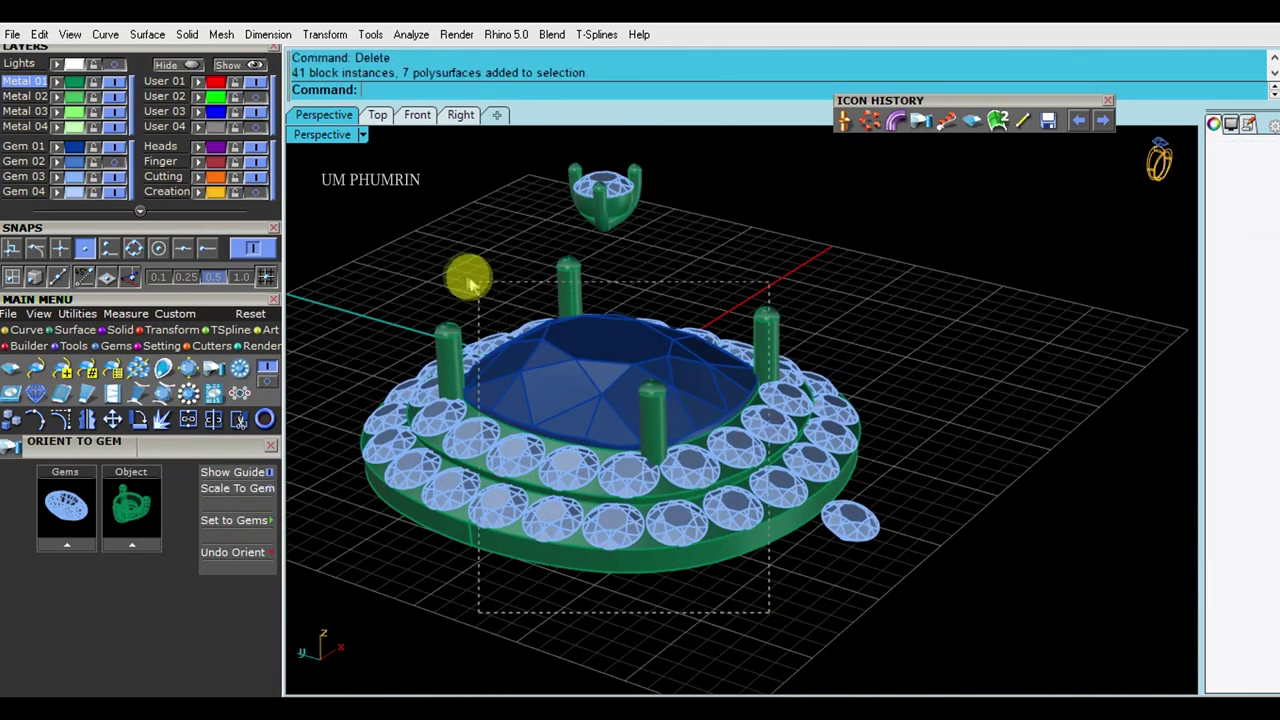
left_click_drag(480, 290, 450, 345)
key("Delete")
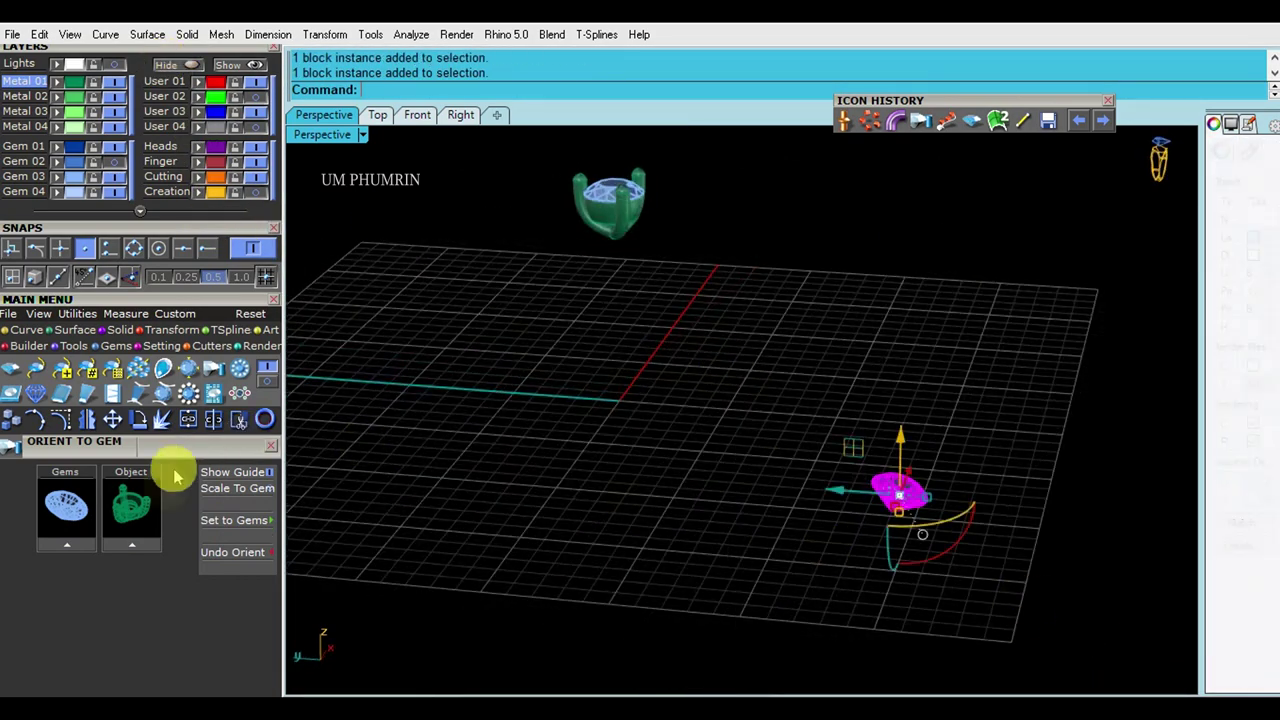
Turn off Show Guide, lower the head onto the gem in Front view, and place a copy on the loose gem.
left_click(237, 477)
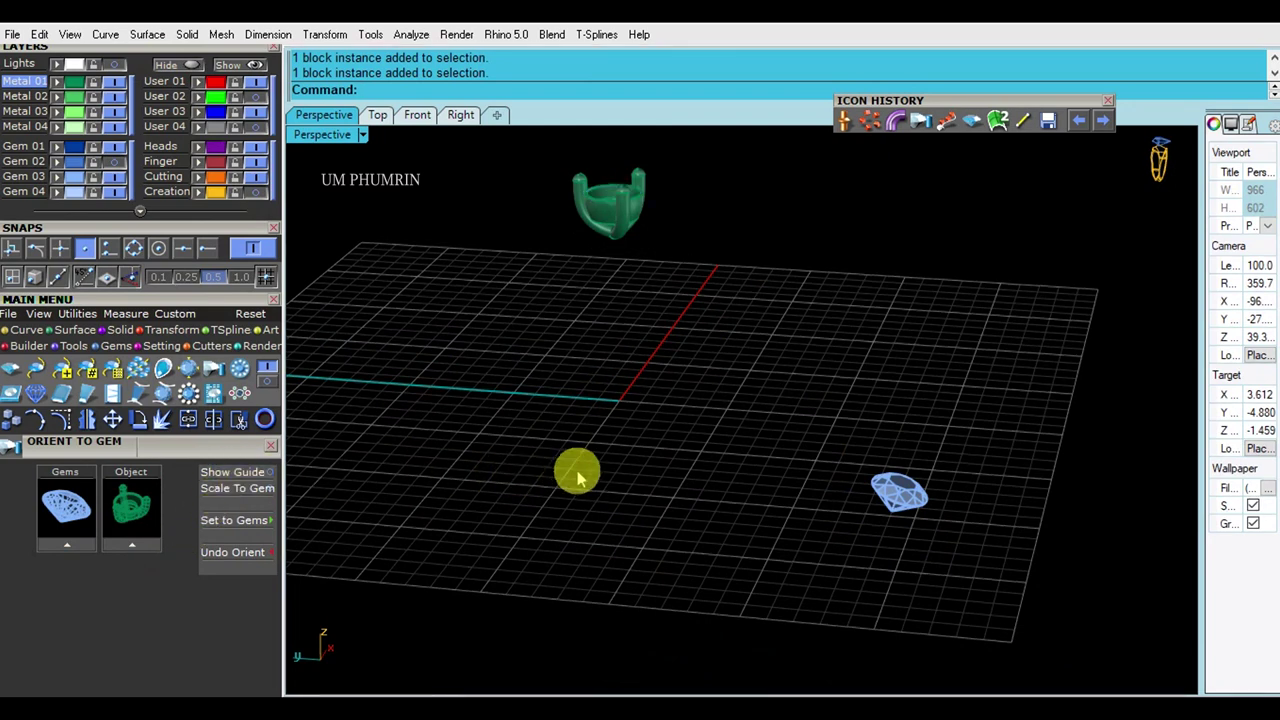
scroll(567, 480, "down", 2)
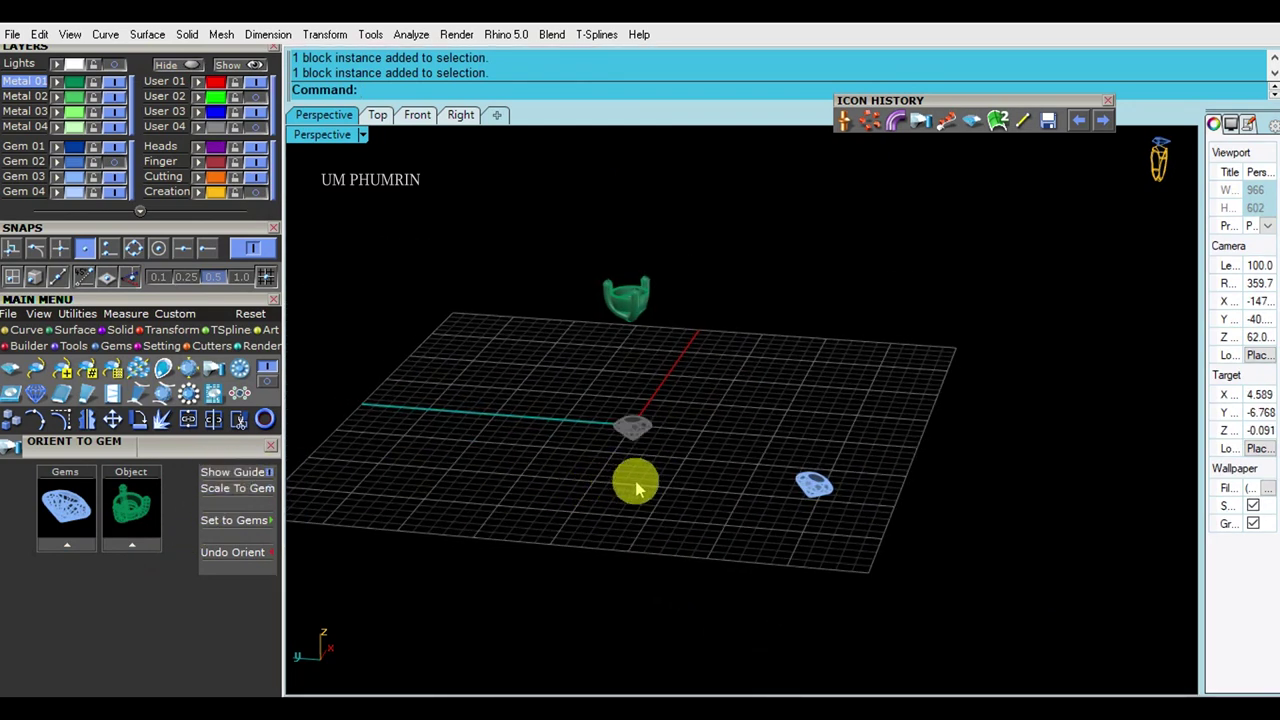
scroll(652, 374, "up", 2)
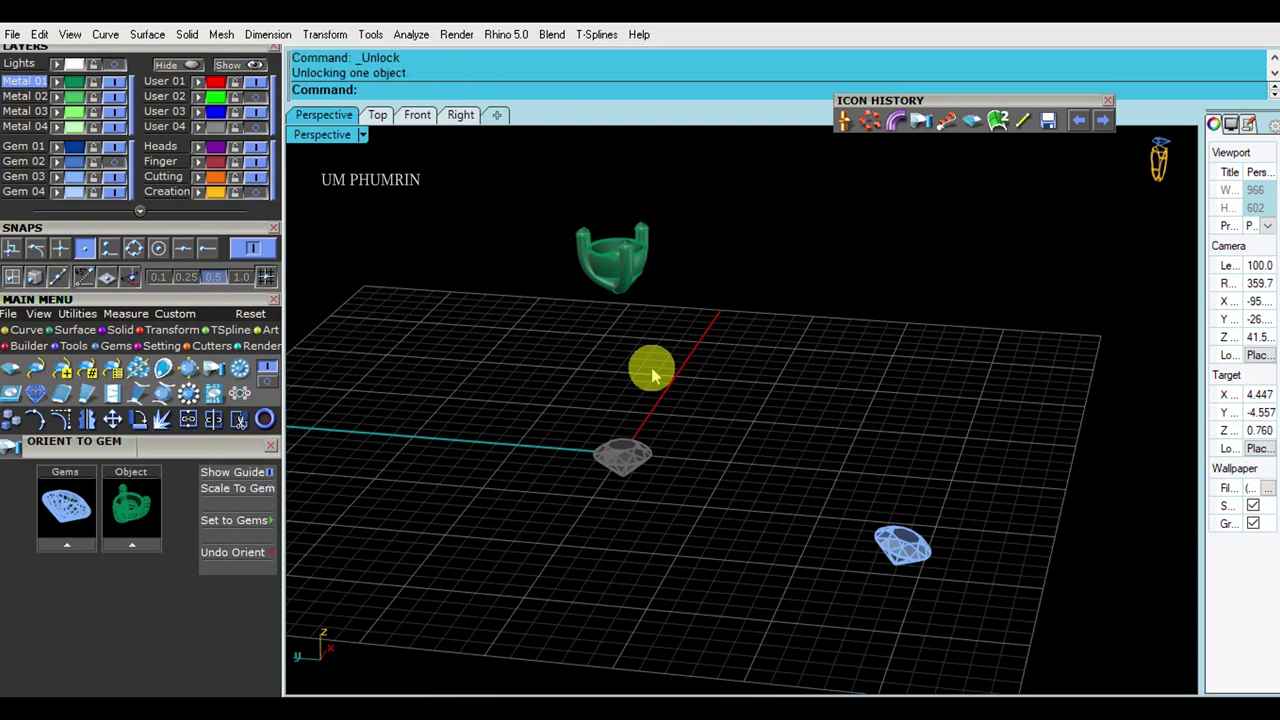
left_click(568, 253)
left_click(417, 114)
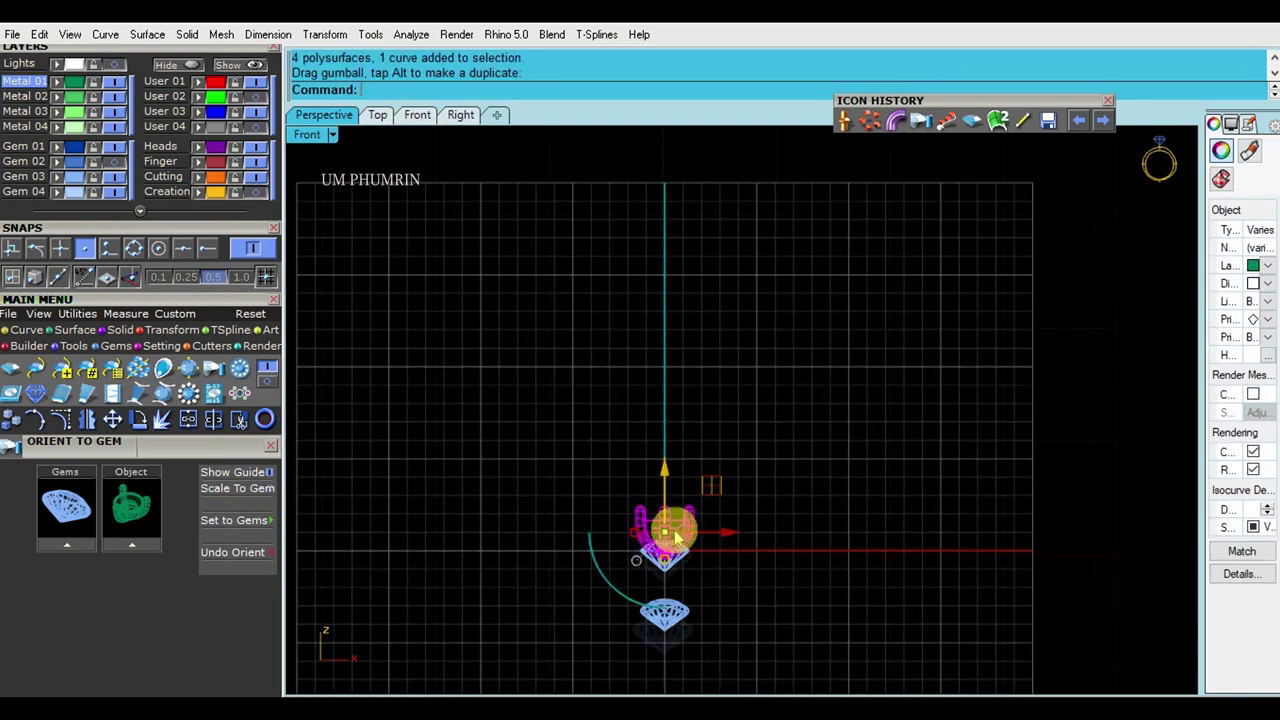
scroll(648, 327, "up", 2)
left_click_drag(634, 294, 634, 423)
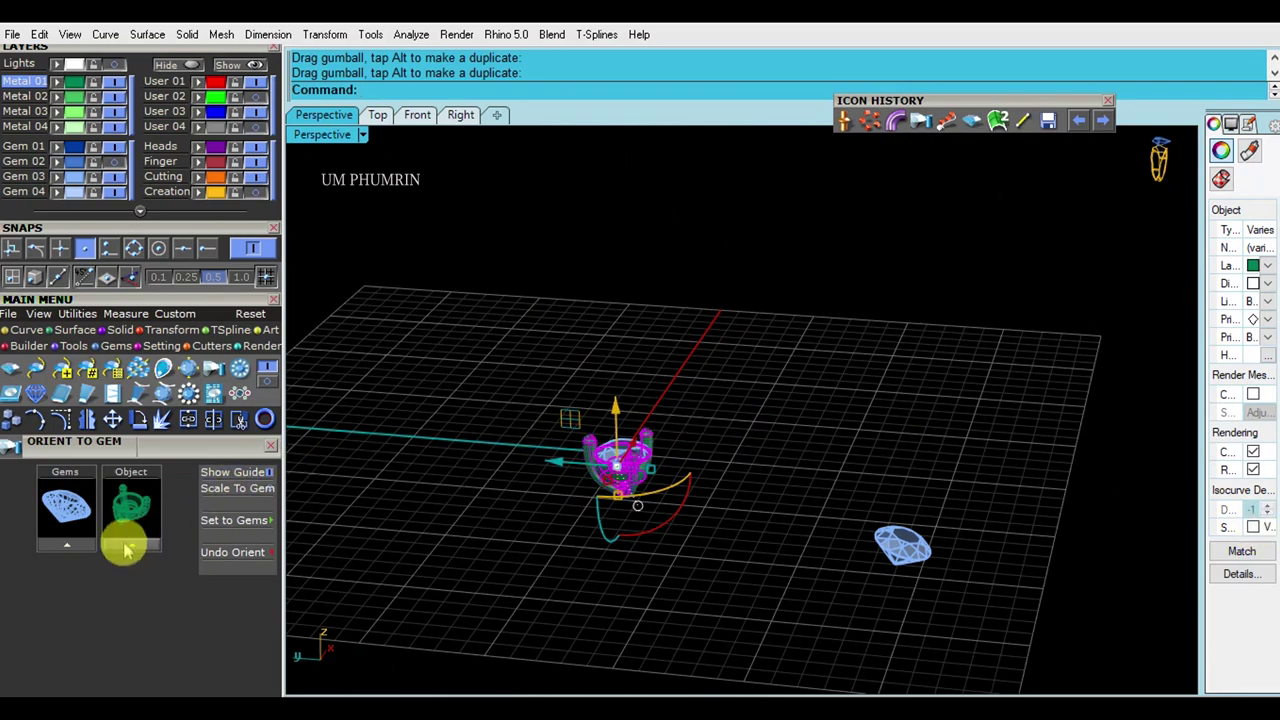
left_click(433, 518)
left_click(248, 521)
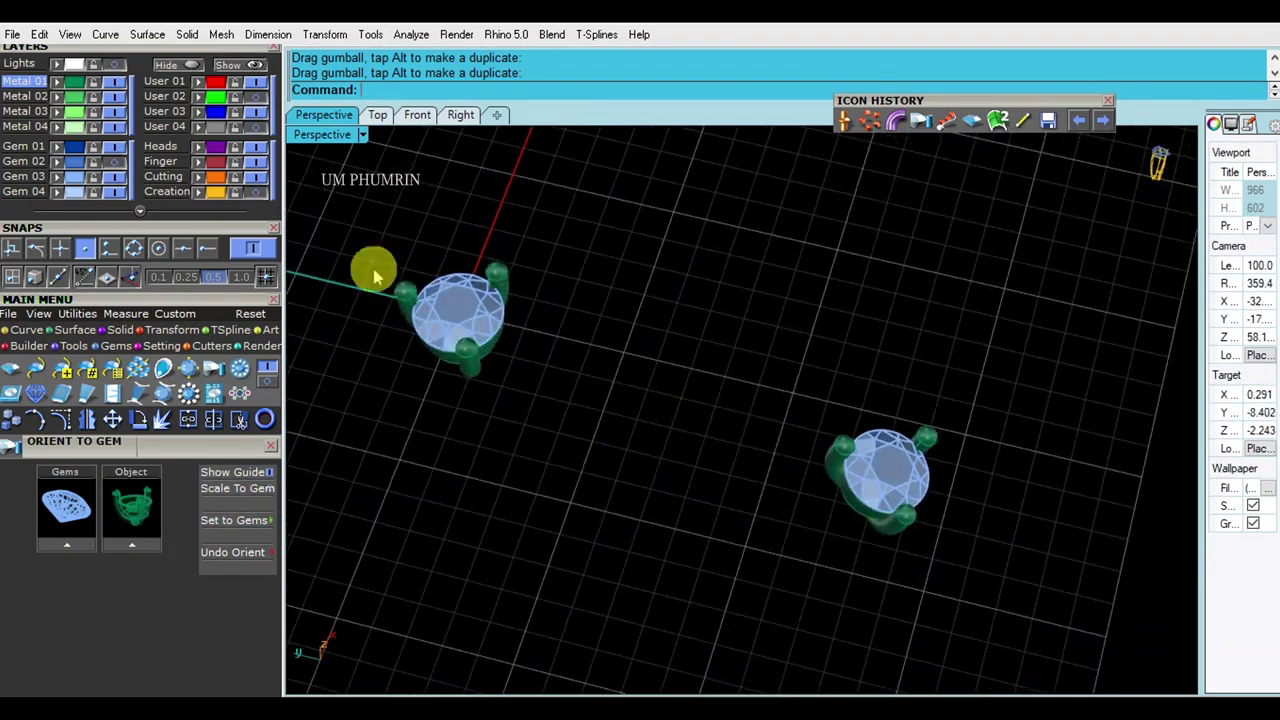
left_click(193, 191)
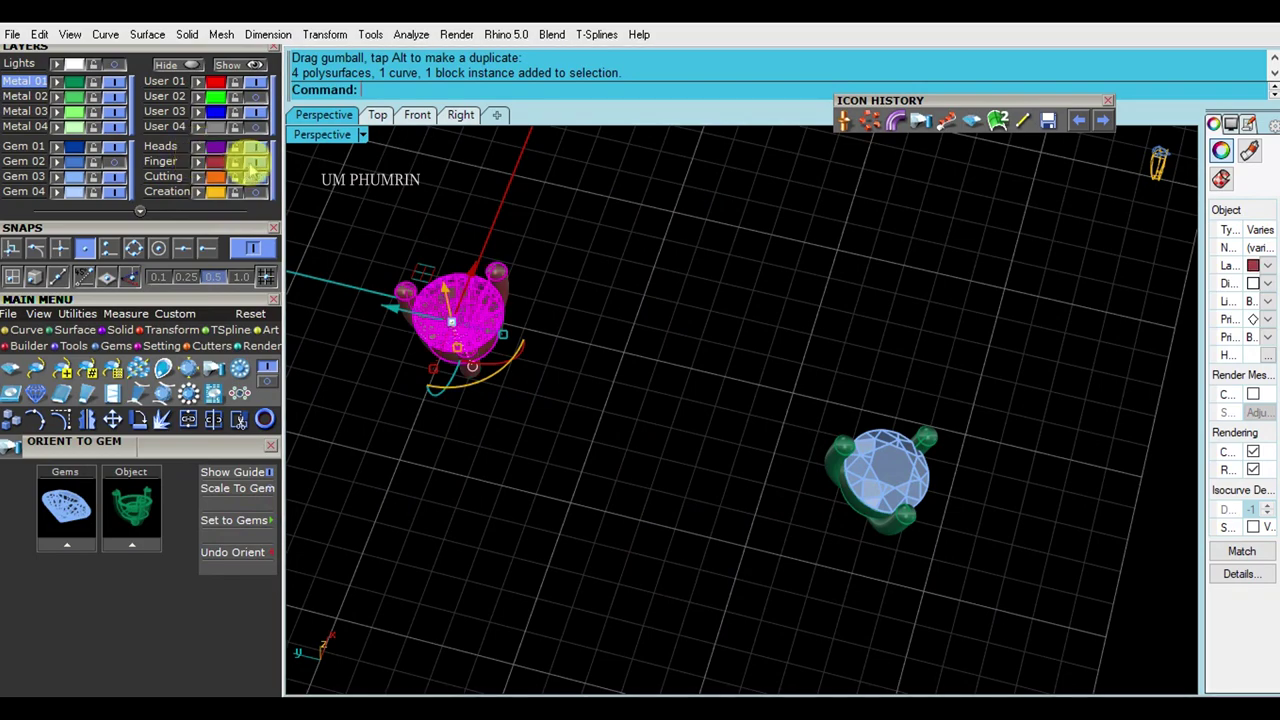
Show hidden parts and array the head with its gem 22 times along the halo curve.
left_click(255, 64)
mouse_move(960, 446)
right_mouse_down()
mouse_move(794, 491)
mouse_move(1065, 400)
right_mouse_up()
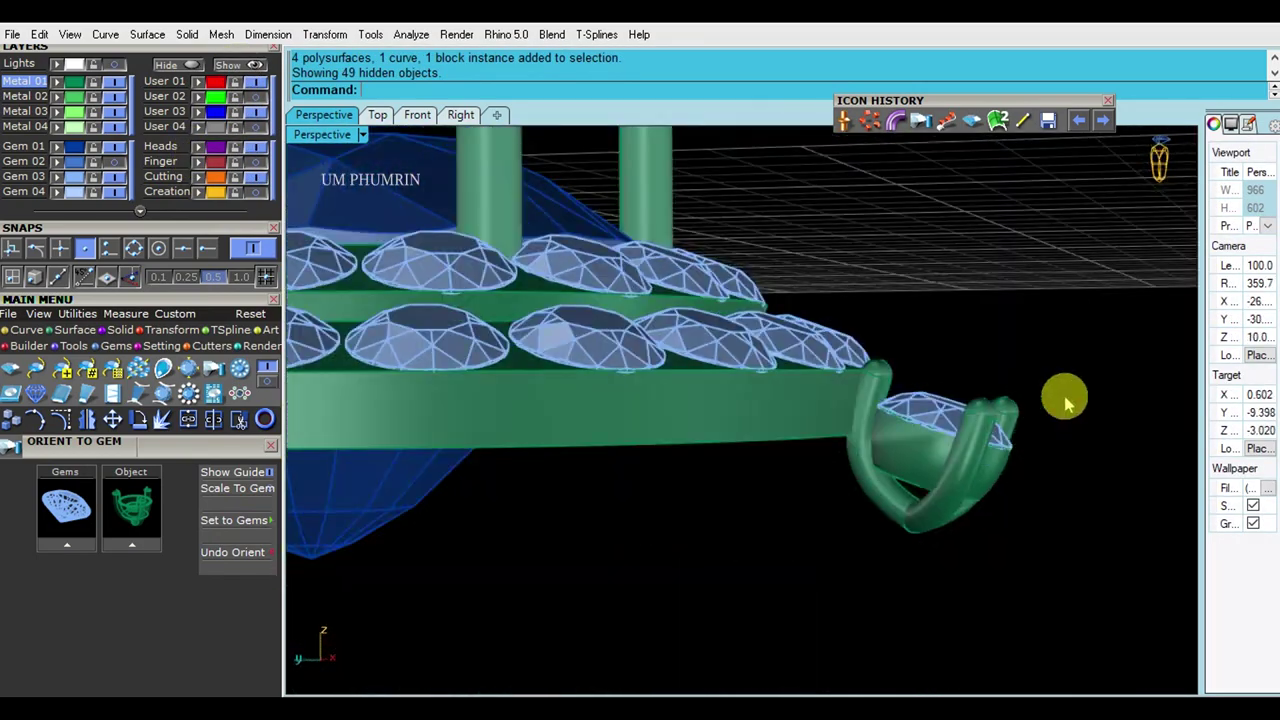
left_click_drag(925, 366, 906, 346)
right_click_drag(906, 346, 955, 500)
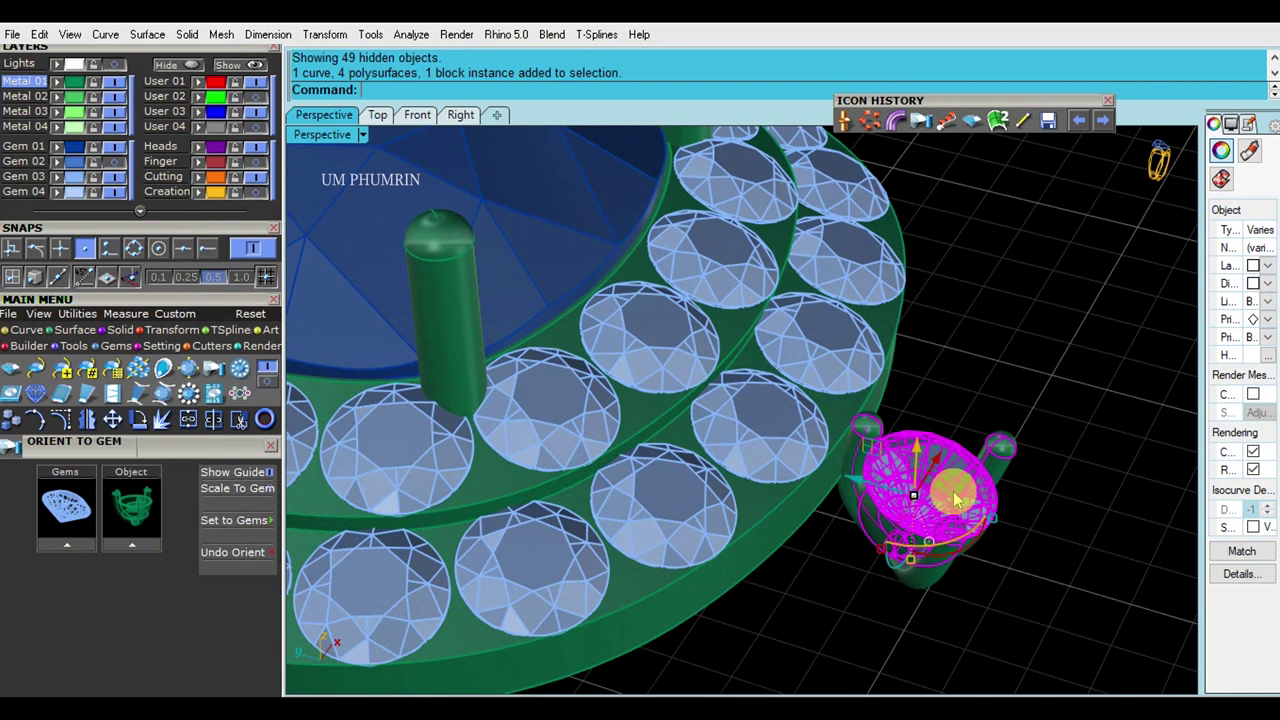
left_click(74, 348)
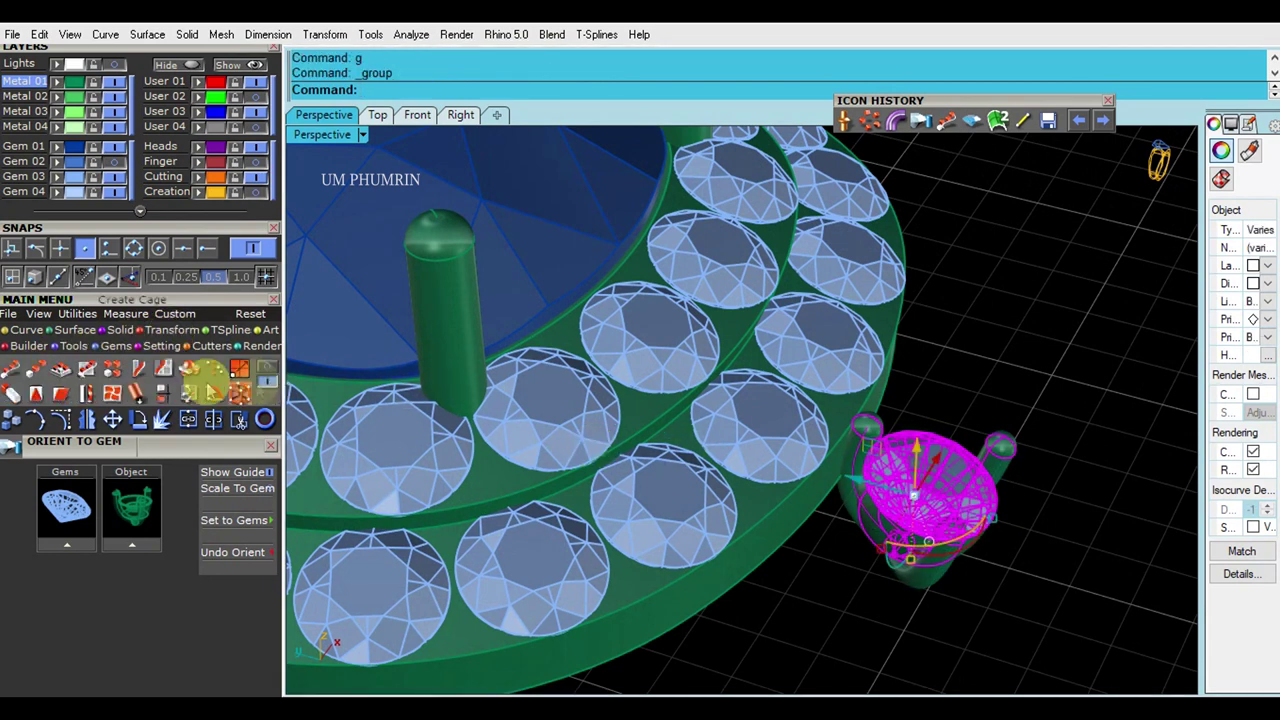
left_click(213, 392)
left_click(767, 519)
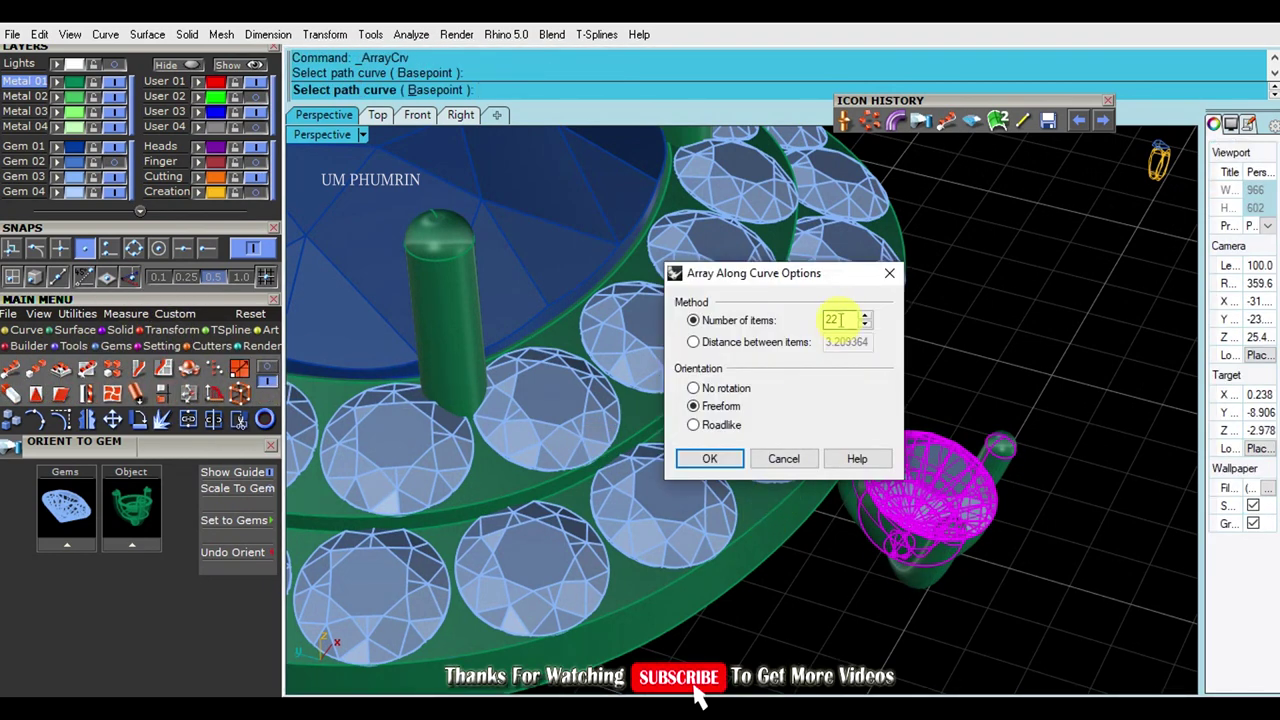
left_click(709, 459)
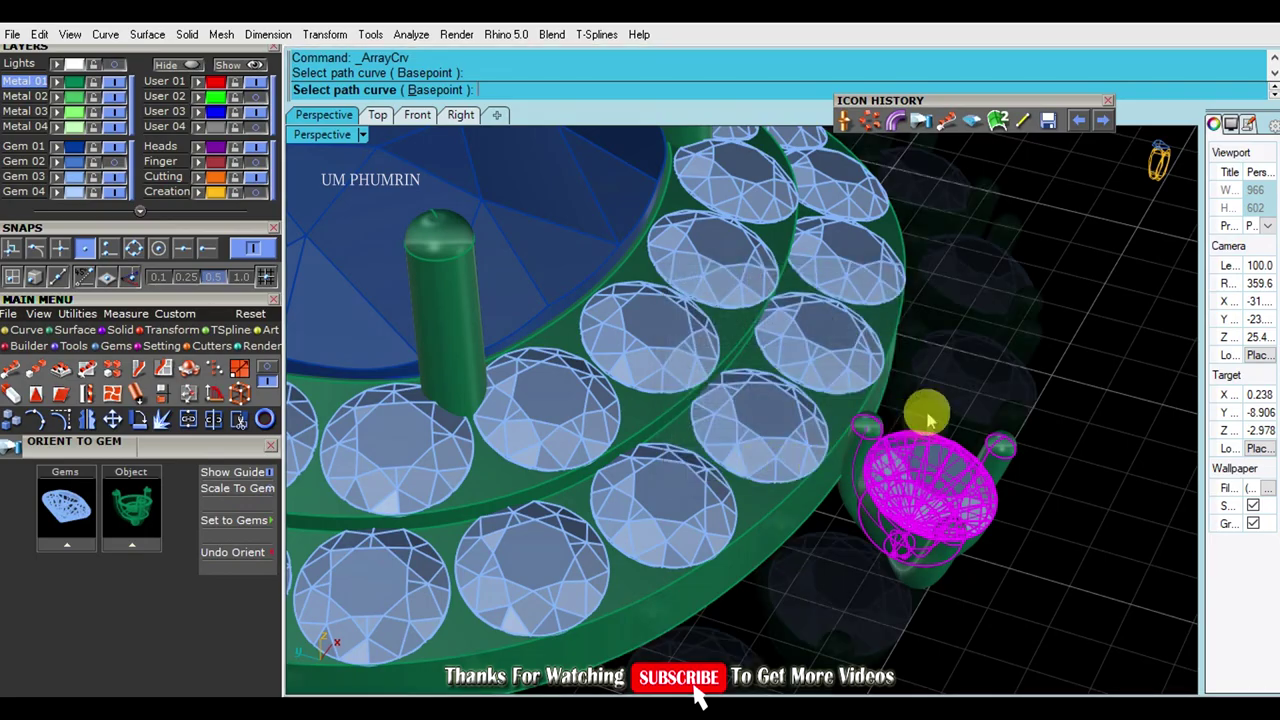
Inspect the arrayed heads, then undo the array so only the original head remains.
right_click_drag(729, 466, 735, 600)
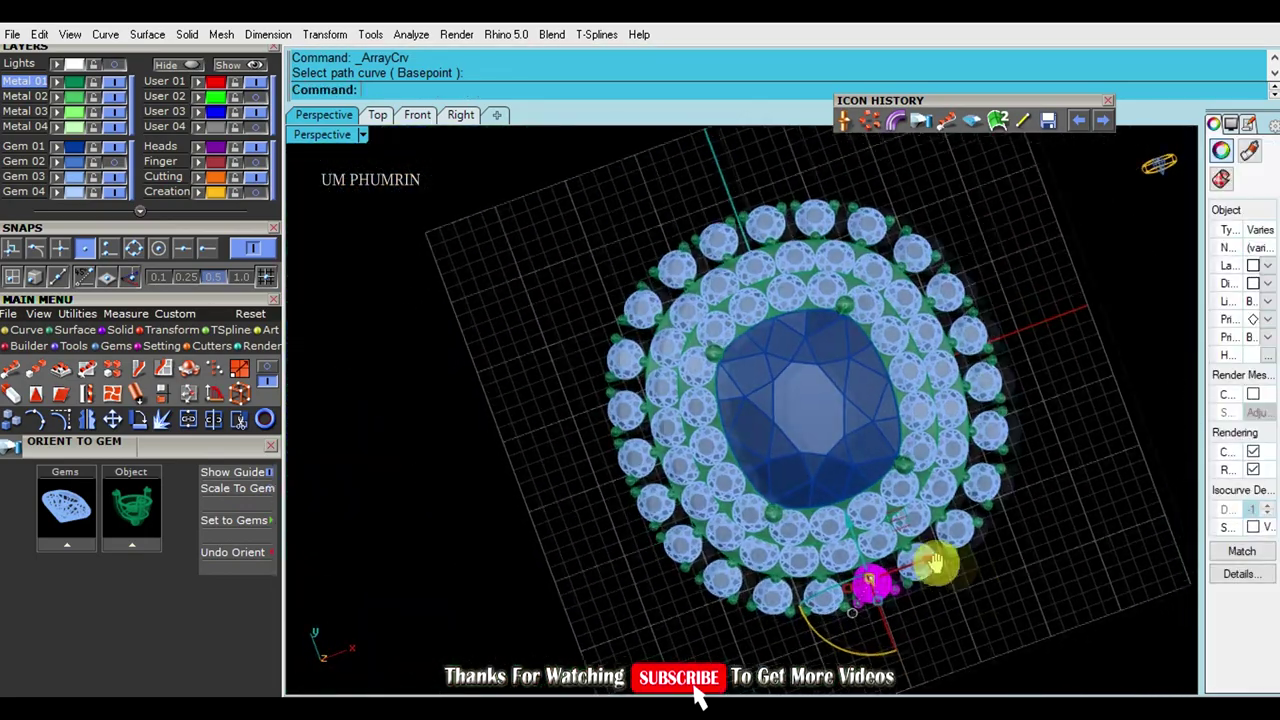
scroll(893, 398, "up", 5)
mouse_move(1000, 577)
right_mouse_down()
mouse_move(893, 398)
mouse_move(700, 380)
mouse_move(771, 420)
mouse_move(940, 425)
mouse_move(829, 389)
mouse_move(866, 314)
mouse_move(894, 323)
right_mouse_up()
scroll(893, 398, "down", 5)
left_click(903, 414)
scroll(903, 414, "up", 3)
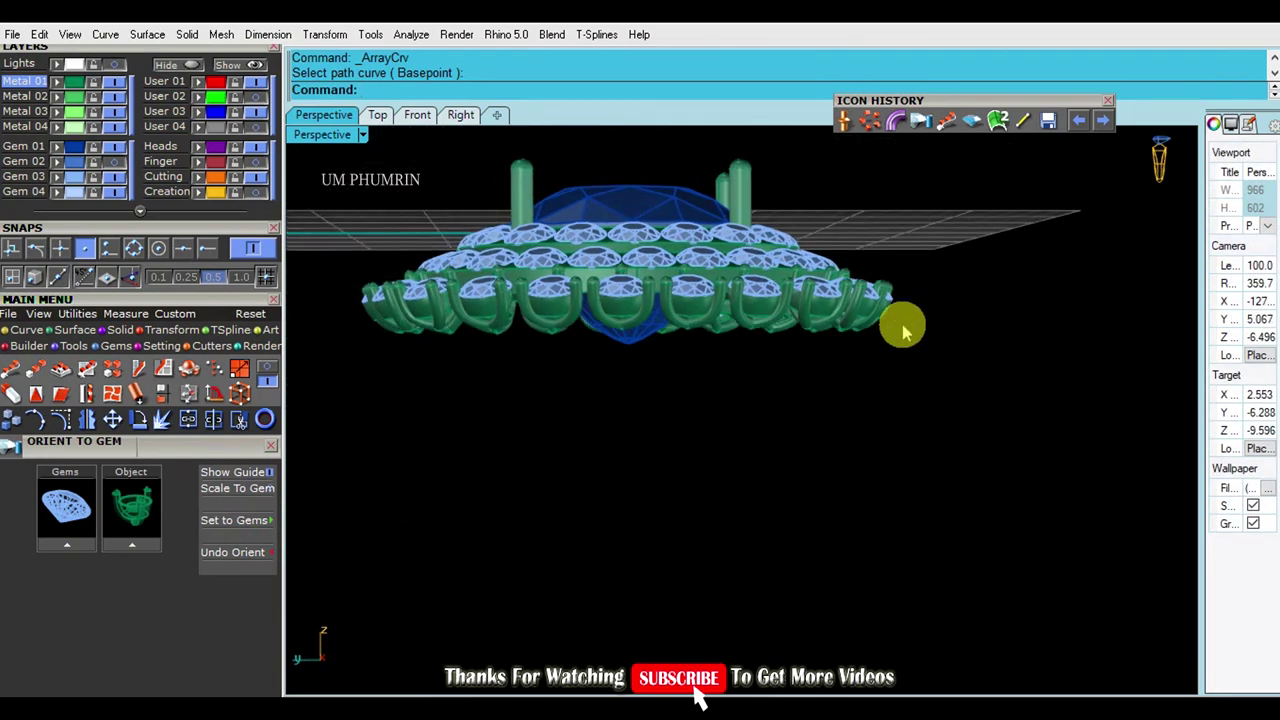
key("super+x")
key("Escape")
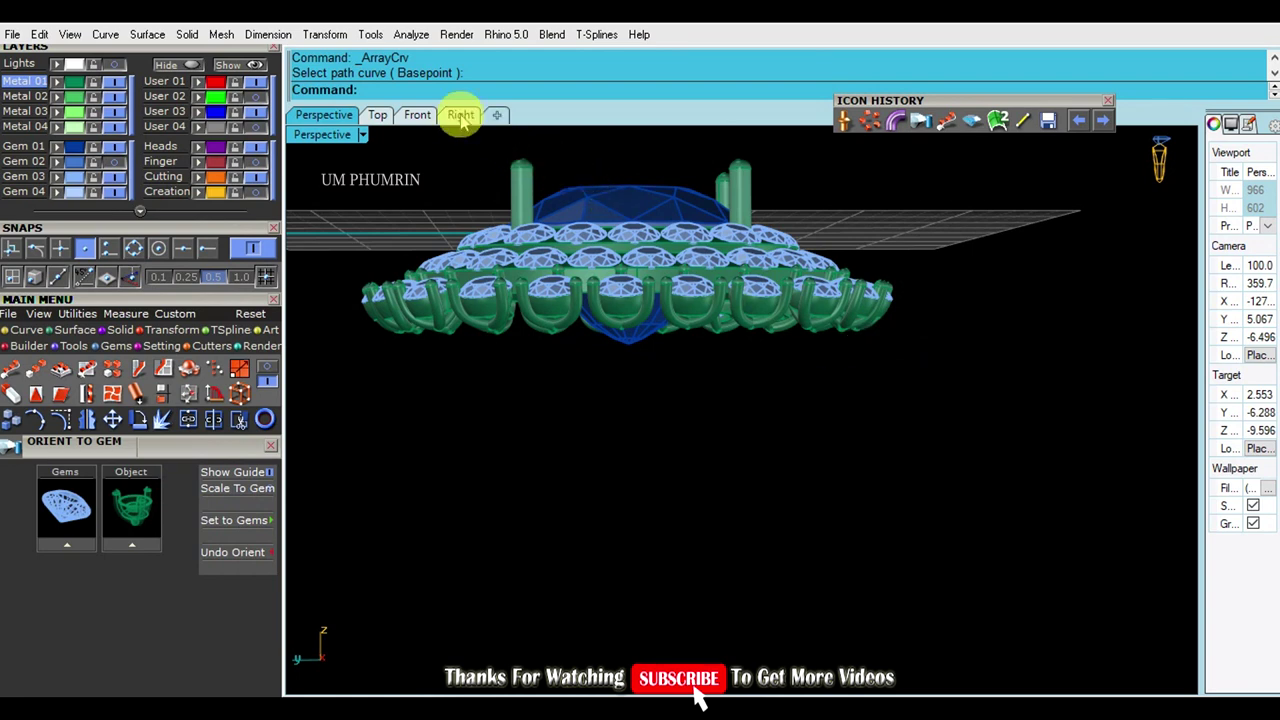
right_click_drag(803, 316, 797, 385)
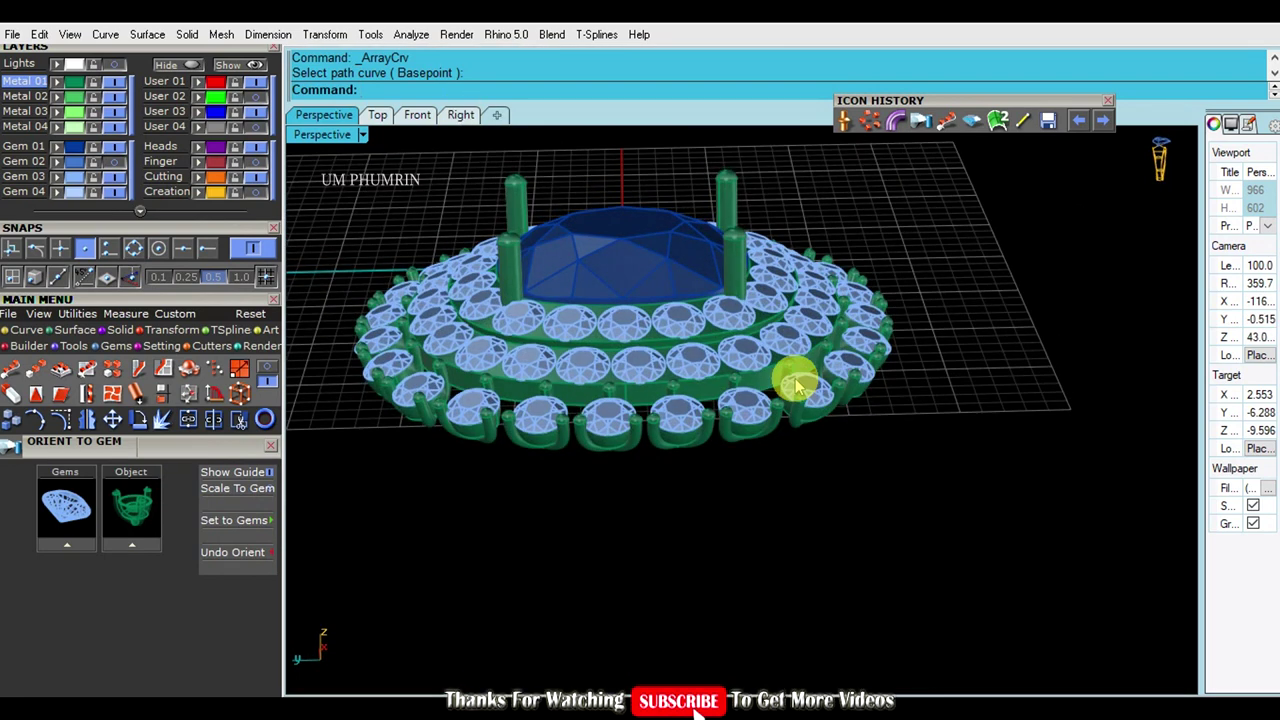
left_click(462, 114)
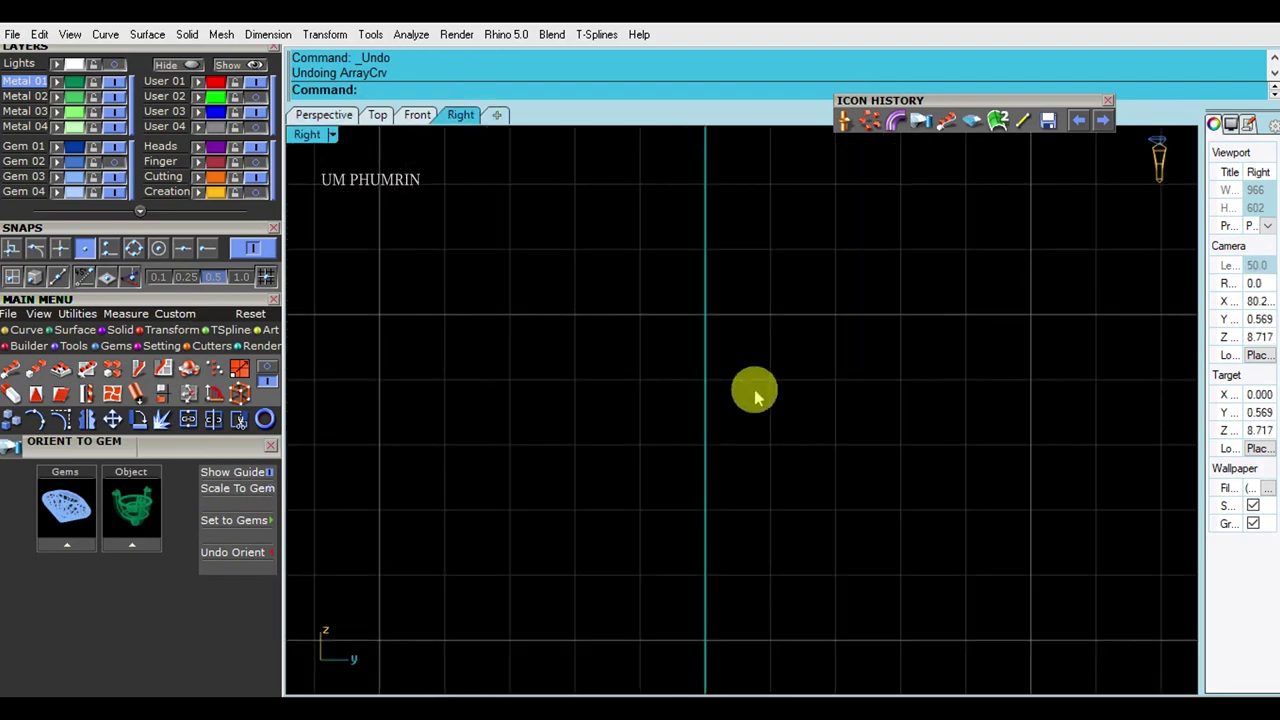
Rotate the single gem head outward in the Right view to tilt it.
left_click(643, 342)
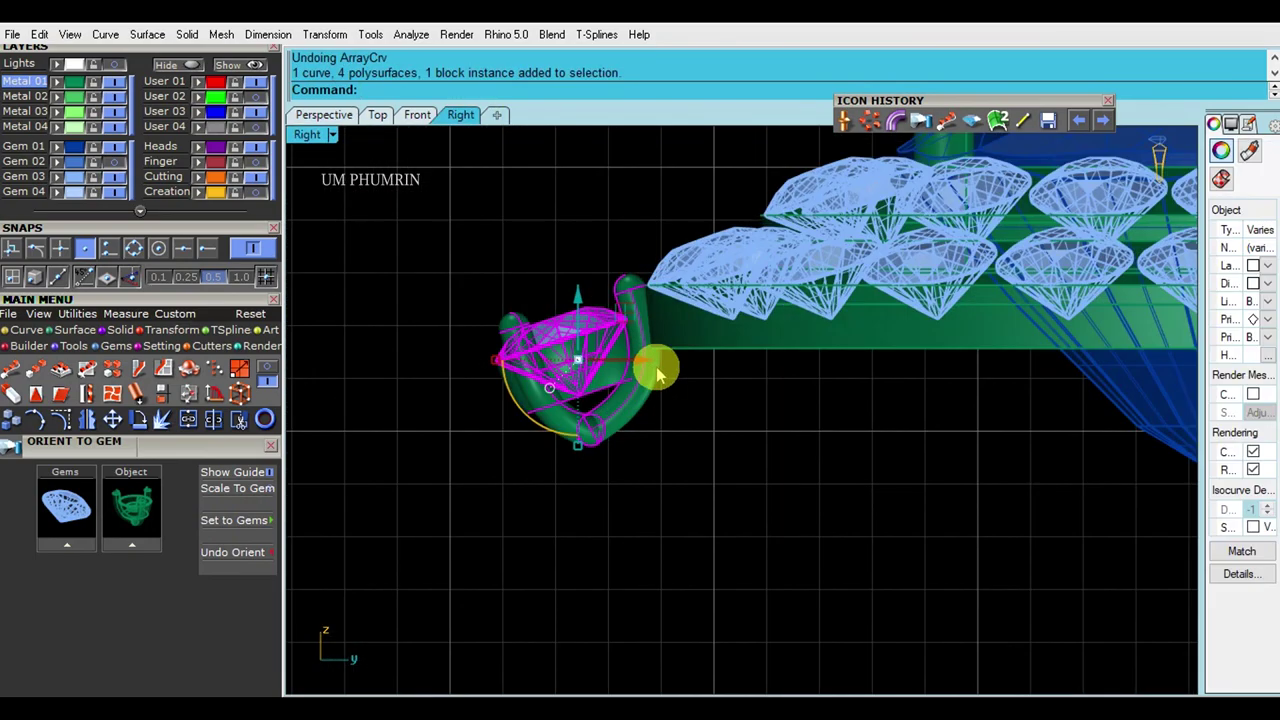
type("r")
key("Return")
scroll(648, 322, "up", 2)
left_click(648, 305)
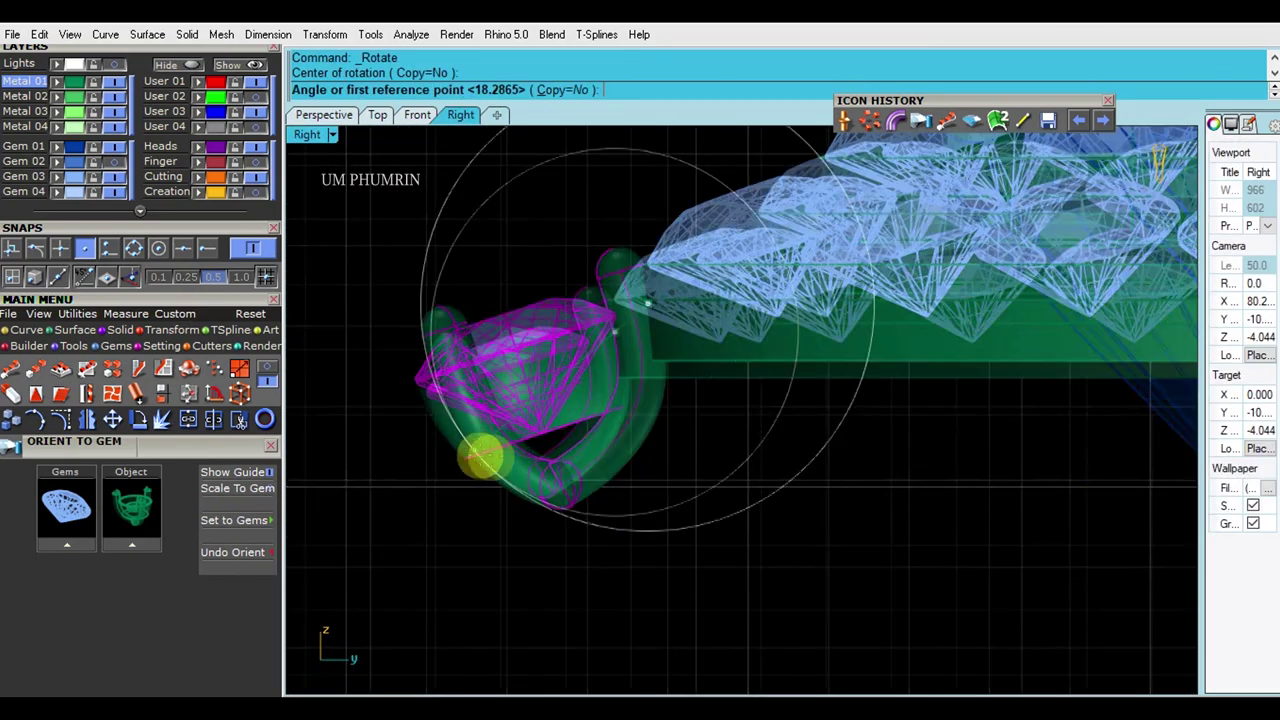
scroll(480, 450, "down", 2)
left_click(431, 440)
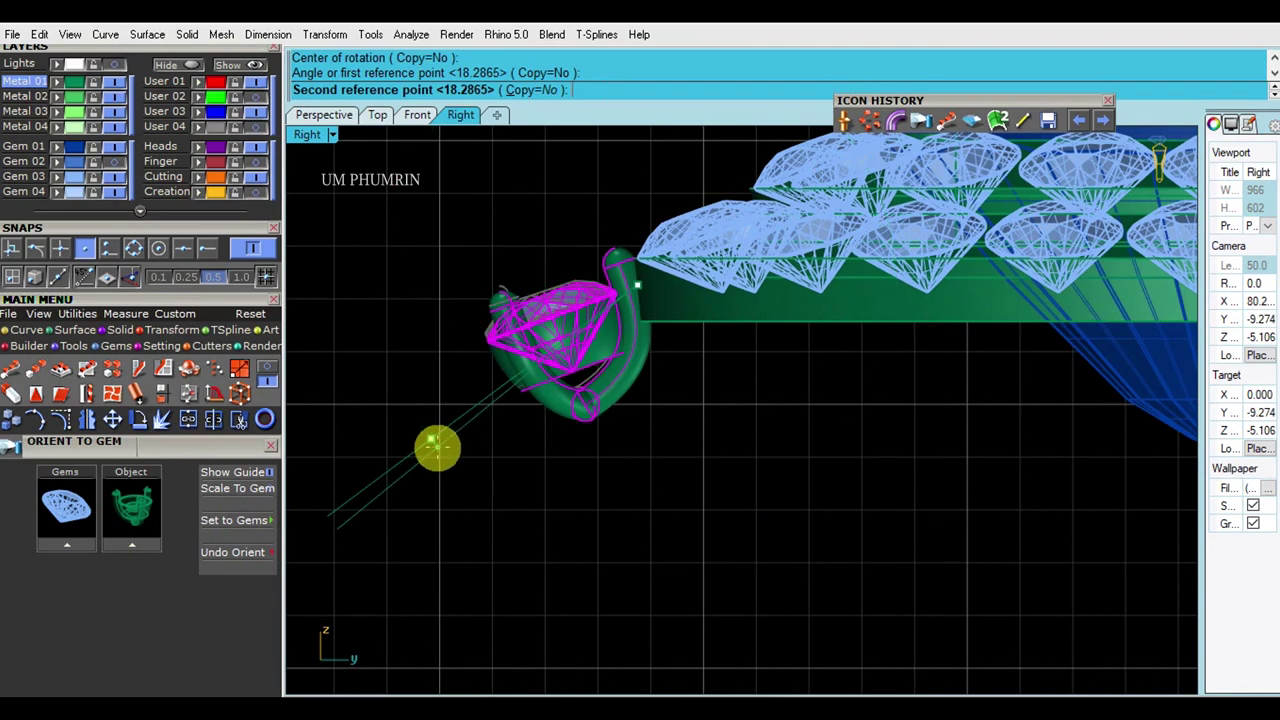
left_click(438, 450)
scroll(486, 386, "down", 3)
key("ctrl+F4")
scroll(706, 363, "up", 2)
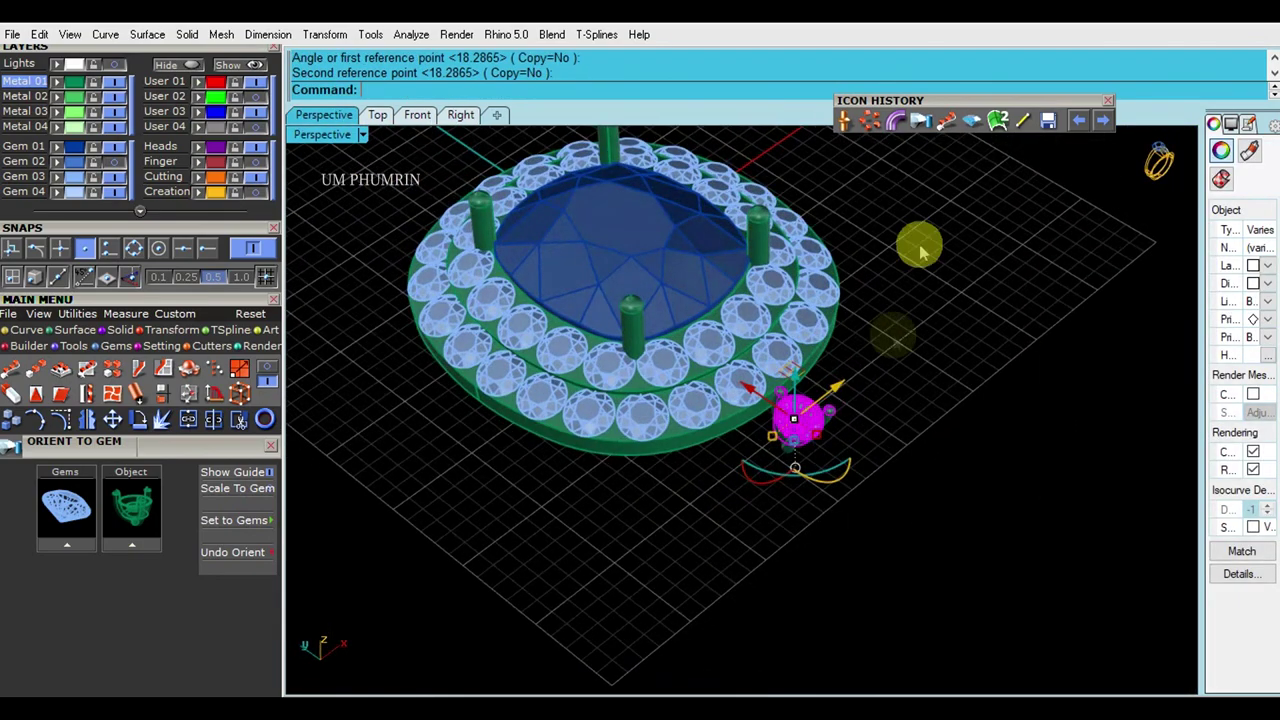
Array the tilted head along the ring curve to form an outer row around the halo.
left_click(946, 122)
scroll(734, 420, "up", 5)
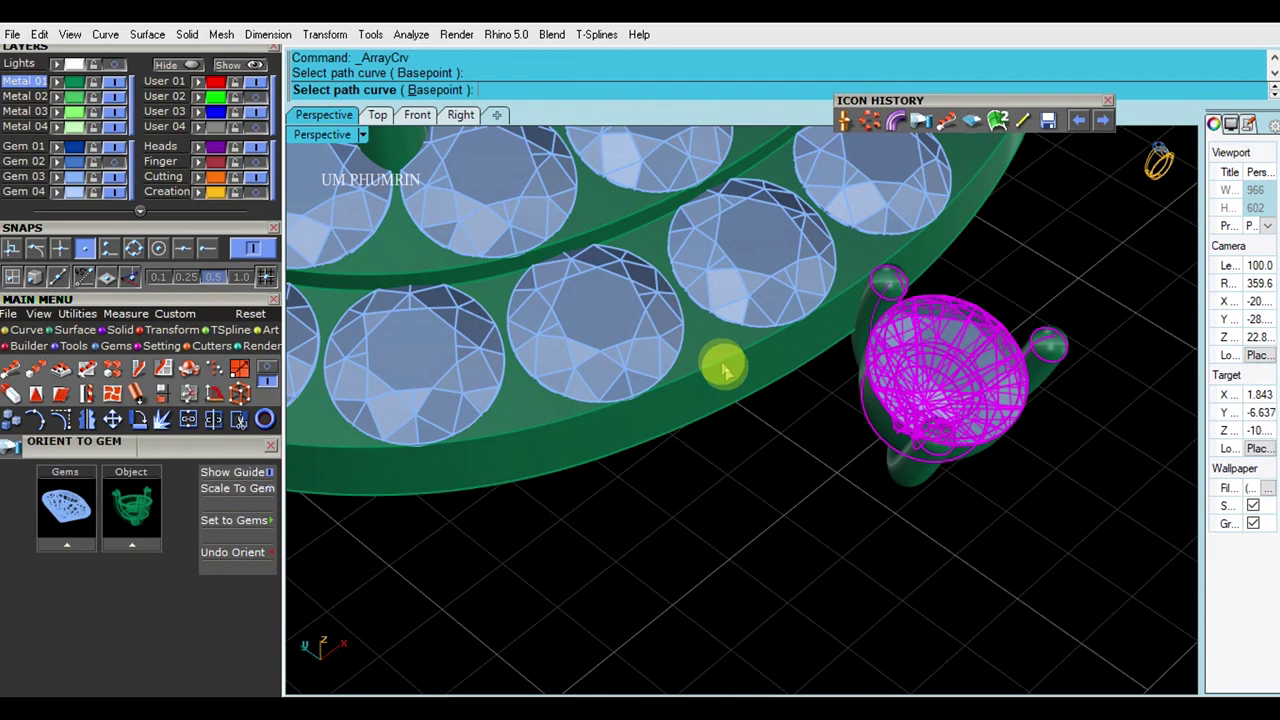
left_click(734, 420)
left_click(709, 458)
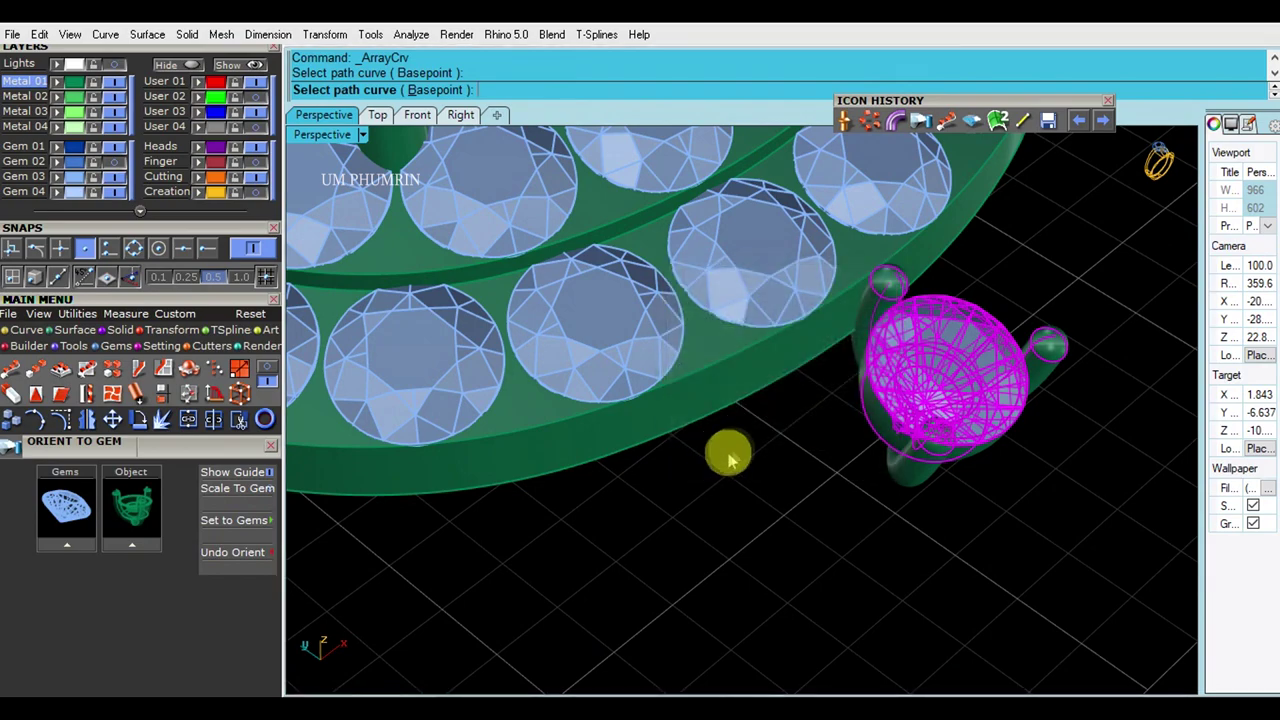
scroll(823, 443, "down", 2)
scroll(920, 520, "down", 5)
mouse_move(1026, 609)
right_mouse_down()
mouse_move(963, 553)
mouse_move(903, 571)
mouse_move(923, 543)
mouse_move(943, 323)
mouse_move(920, 307)
mouse_move(943, 420)
mouse_move(977, 374)
mouse_move(716, 342)
mouse_move(943, 291)
mouse_move(943, 251)
mouse_move(809, 334)
mouse_move(760, 313)
mouse_move(909, 300)
mouse_move(714, 334)
mouse_move(1023, 371)
mouse_move(895, 505)
right_mouse_up()
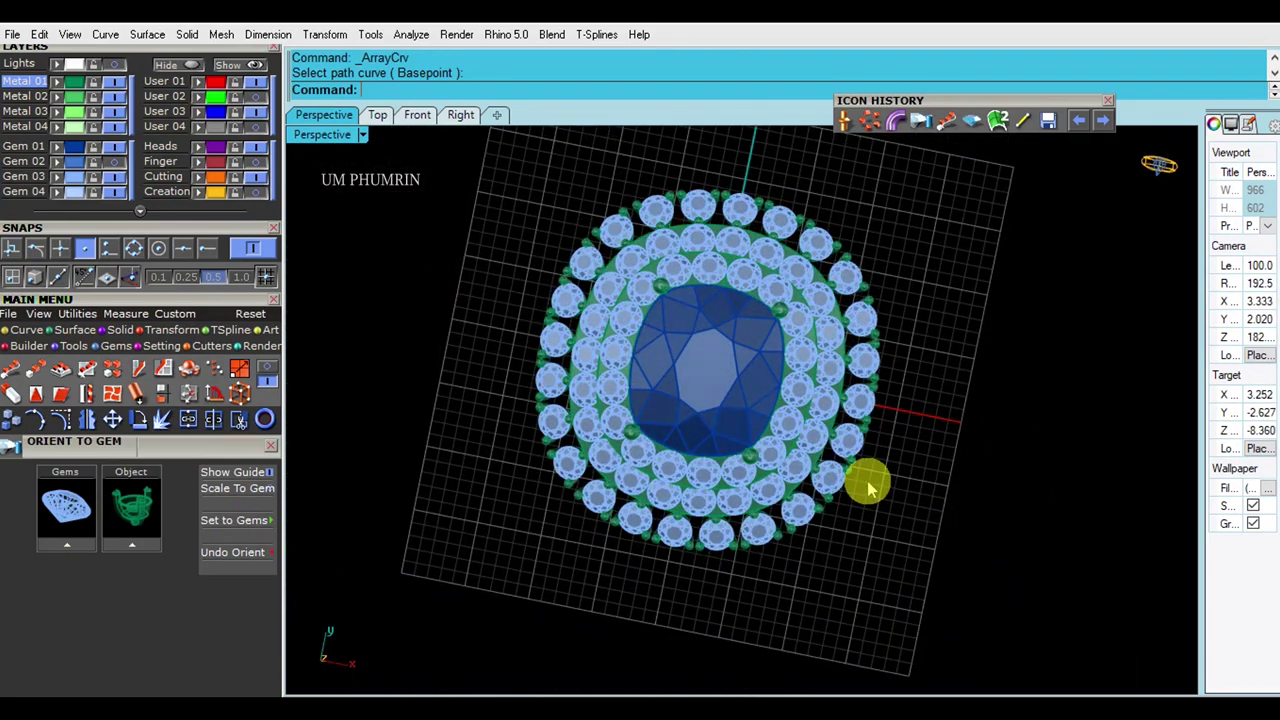
mouse_move(738, 533)
right_mouse_down()
mouse_move(743, 400)
mouse_move(677, 371)
mouse_move(749, 334)
mouse_move(775, 392)
mouse_move(934, 363)
mouse_move(860, 354)
mouse_move(977, 417)
mouse_move(915, 402)
mouse_move(1017, 331)
mouse_move(931, 349)
mouse_move(834, 434)
mouse_move(757, 380)
mouse_move(600, 377)
mouse_move(846, 389)
mouse_move(779, 420)
right_mouse_up()
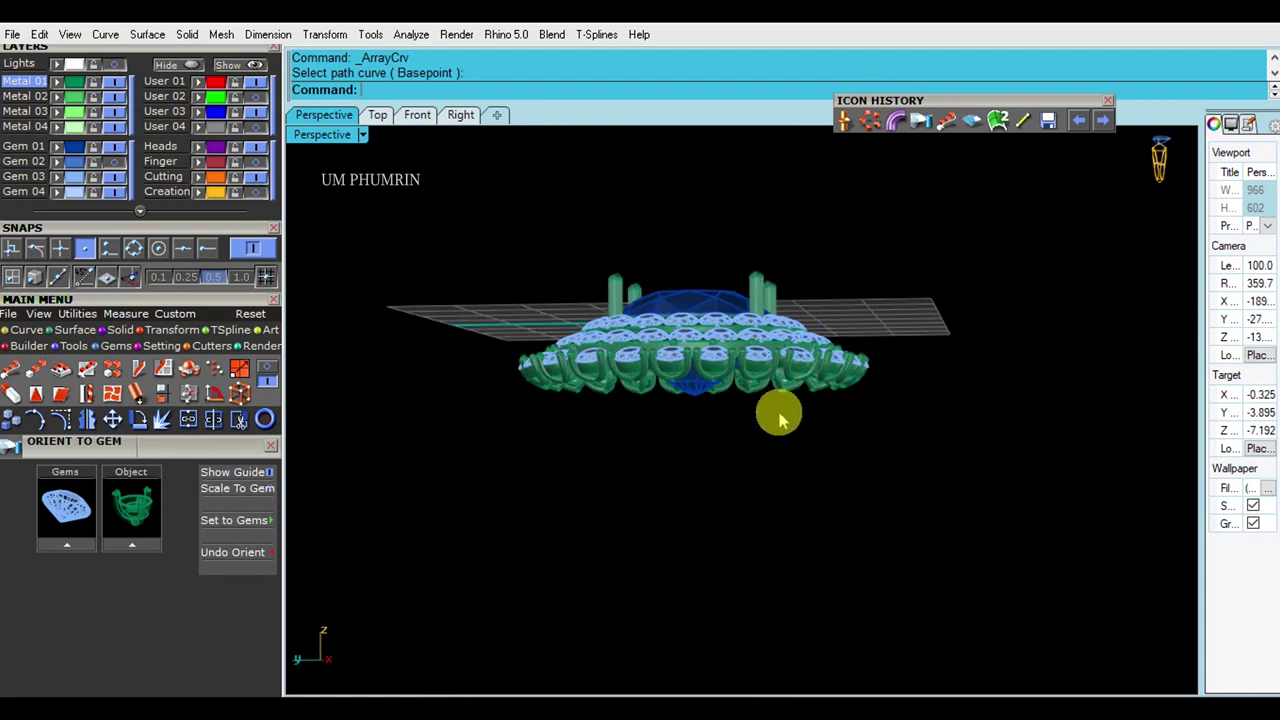
right_click_drag(575, 282, 751, 363)
scroll(871, 380, "up", 4)
scroll(873, 385, "up", 3)
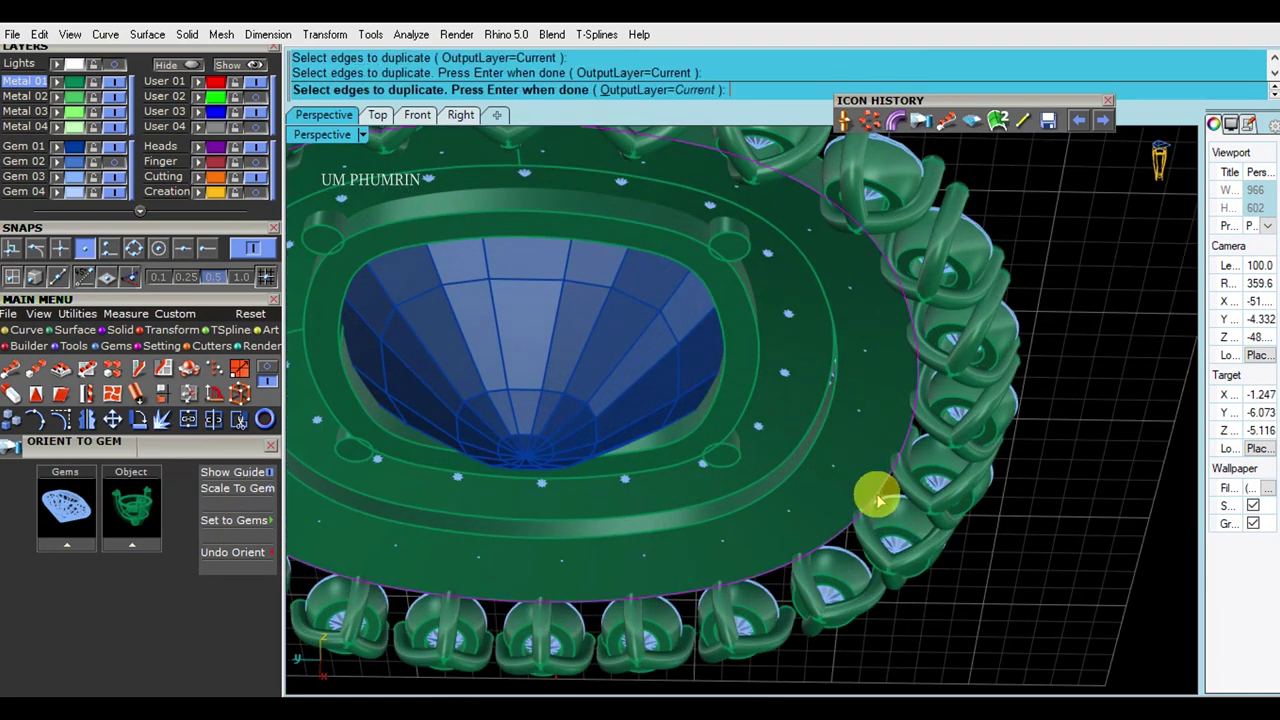
Duplicate the ring edge and lower the curve below the outer heads with the gumball.
key("Return")
scroll(700, 420, "down", 3)
key("ctrl+Tab")
scroll(690, 330, "down", 3)
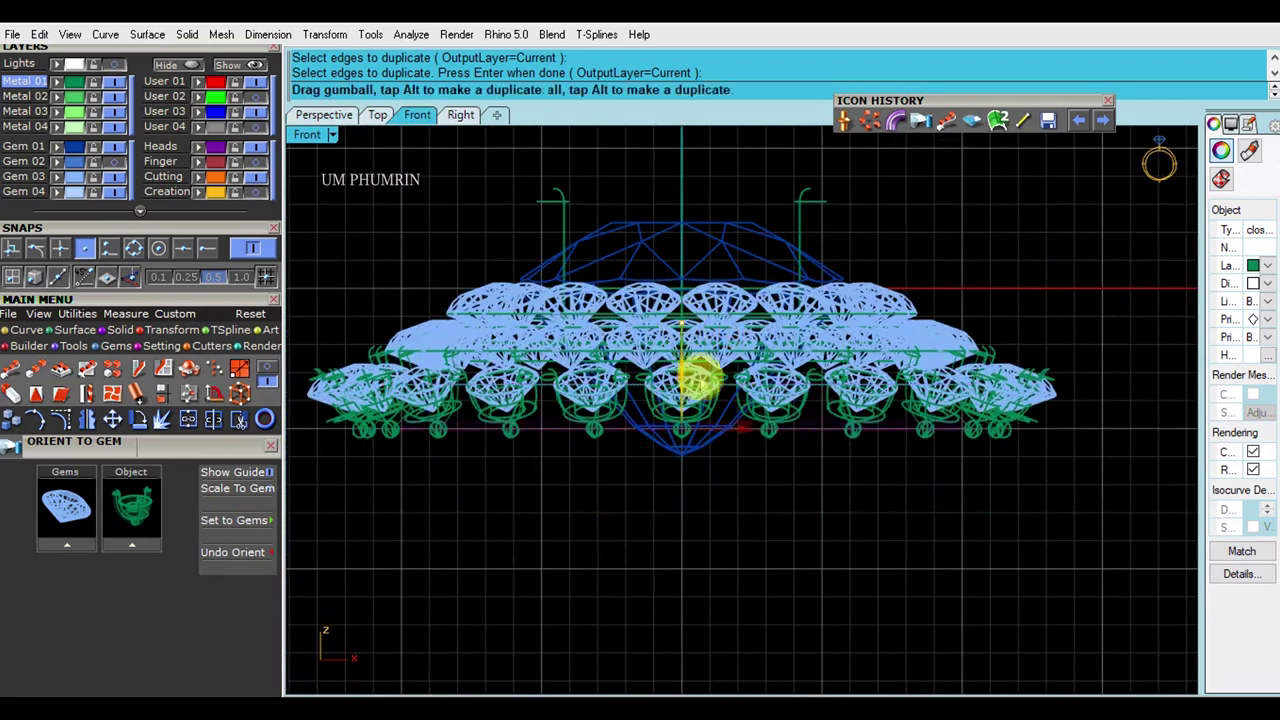
left_click_drag(695, 378, 705, 412)
left_click(377, 114)
scroll(660, 418, "up", 5)
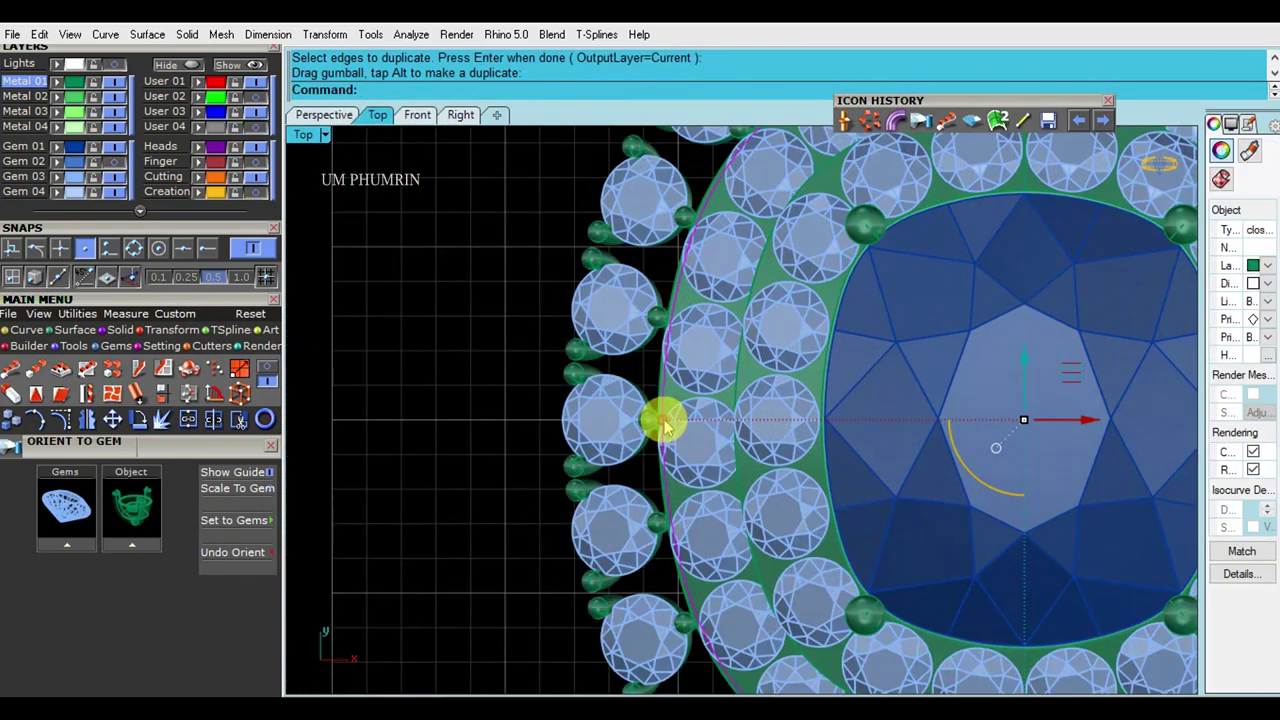
key("Return")
scroll(710, 422, "down", 2)
key("ctrl+Tab")
mouse_move(737, 389)
right_mouse_down()
mouse_move(788, 511)
mouse_move(637, 365)
mouse_move(777, 397)
mouse_move(482, 310)
right_mouse_up()
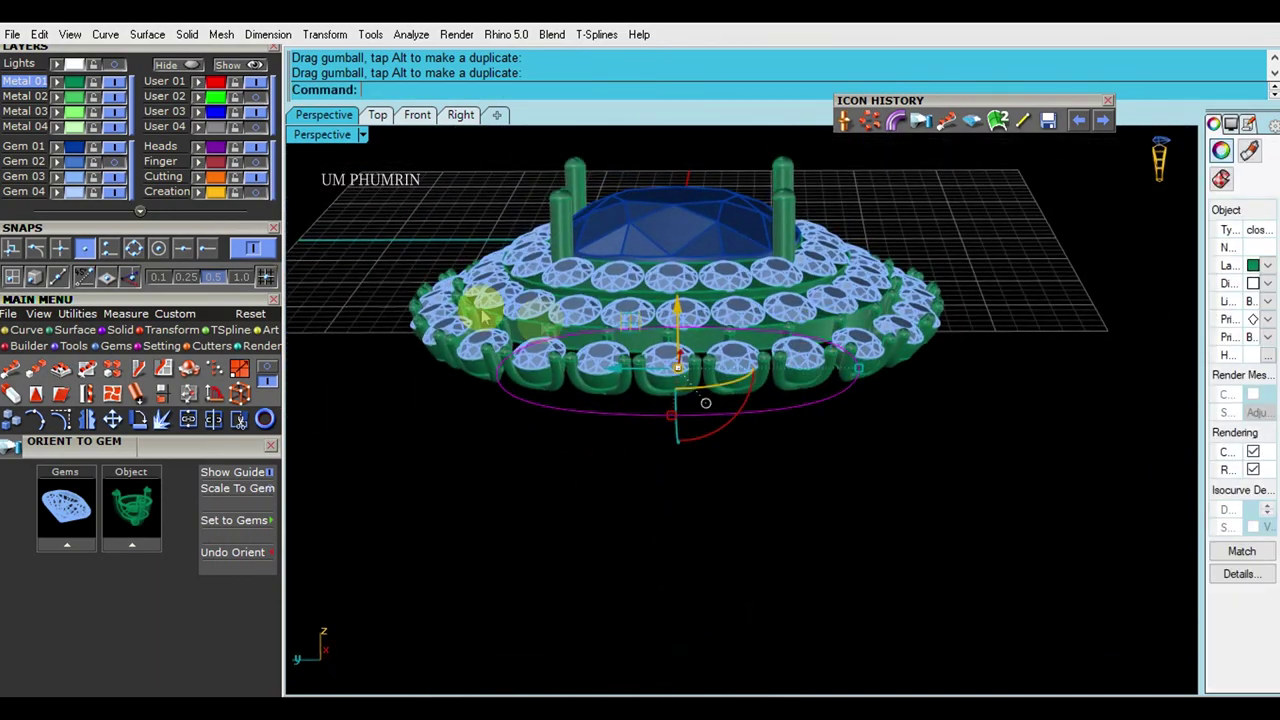
Pipe the lowered curve at the default 1 mm diameter to form the bottom rail.
left_click(122, 332)
left_click(57, 390)
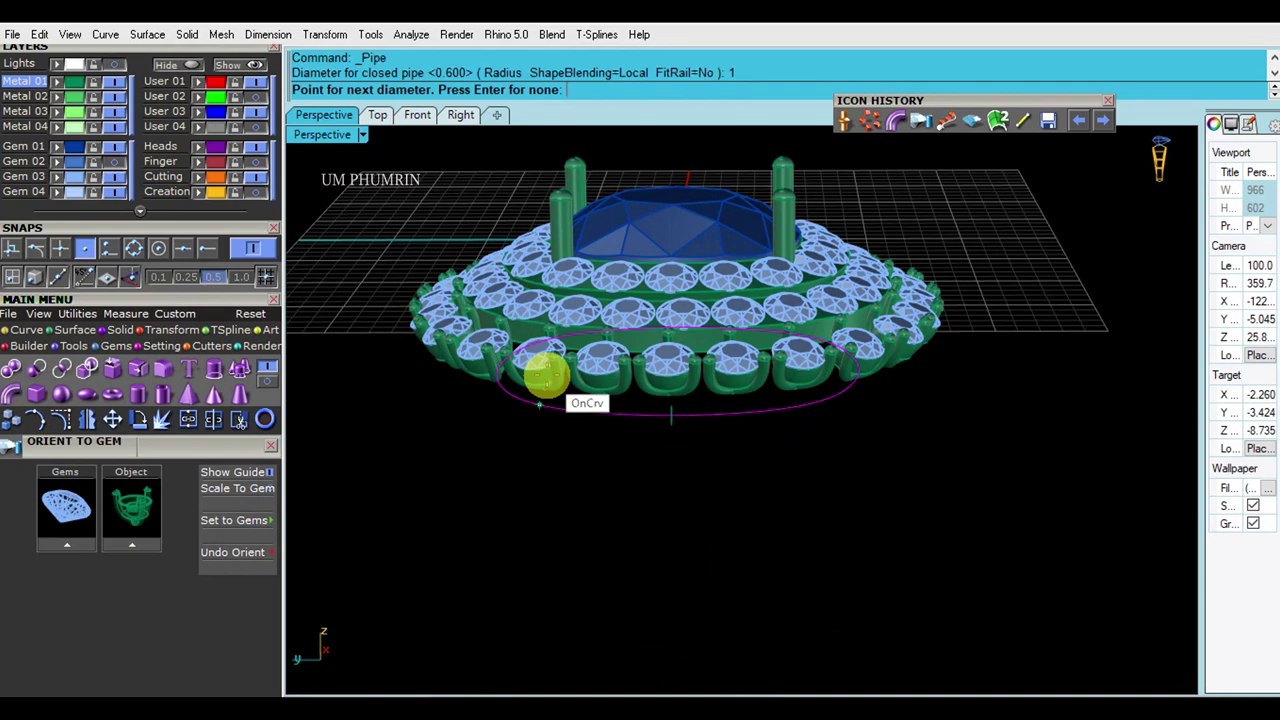
key("Return")
mouse_move(620, 400)
right_mouse_down()
mouse_move(900, 414)
mouse_move(629, 214)
right_mouse_up()
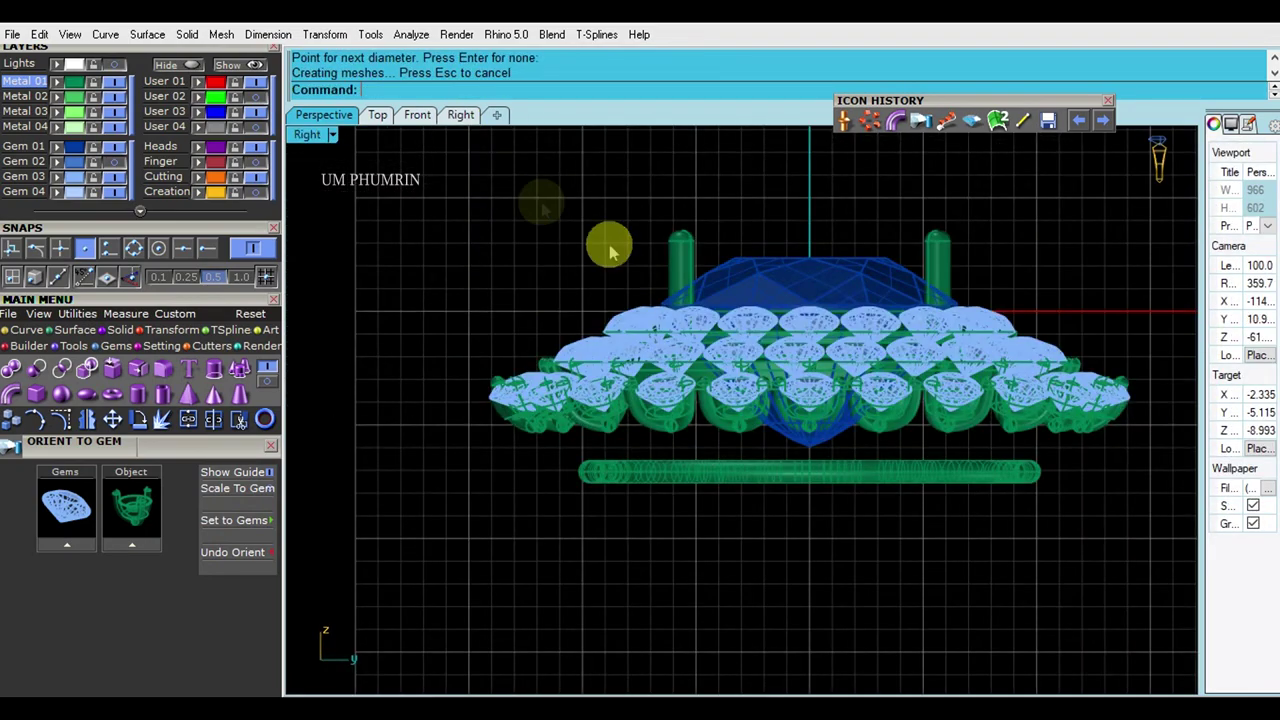
In the Top view, window-select and delete the outer heads on the right side.
right_click_drag(541, 208, 889, 443)
left_click(330, 134)
mouse_move(374, 240)
right_mouse_down()
mouse_move(557, 352)
mouse_move(457, 251)
right_mouse_up()
left_click(461, 114)
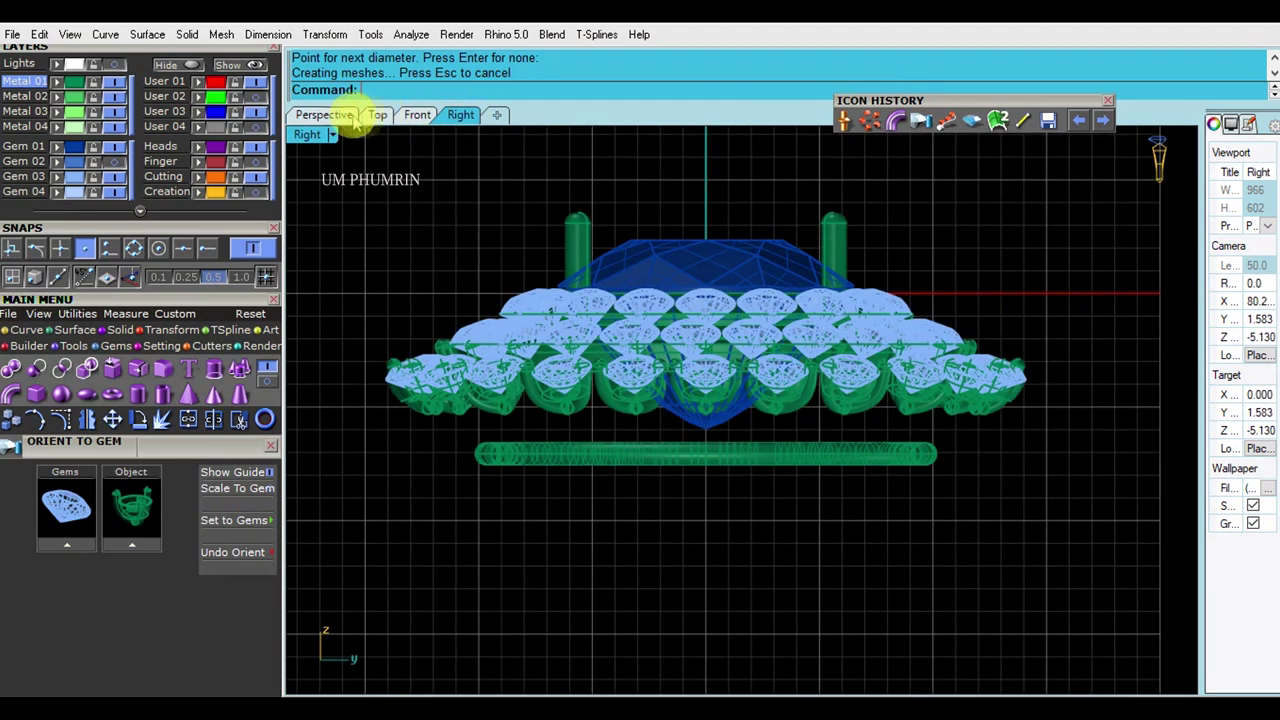
left_click(377, 114)
scroll(726, 286, "up", 2)
left_click(729, 183)
left_click(731, 657)
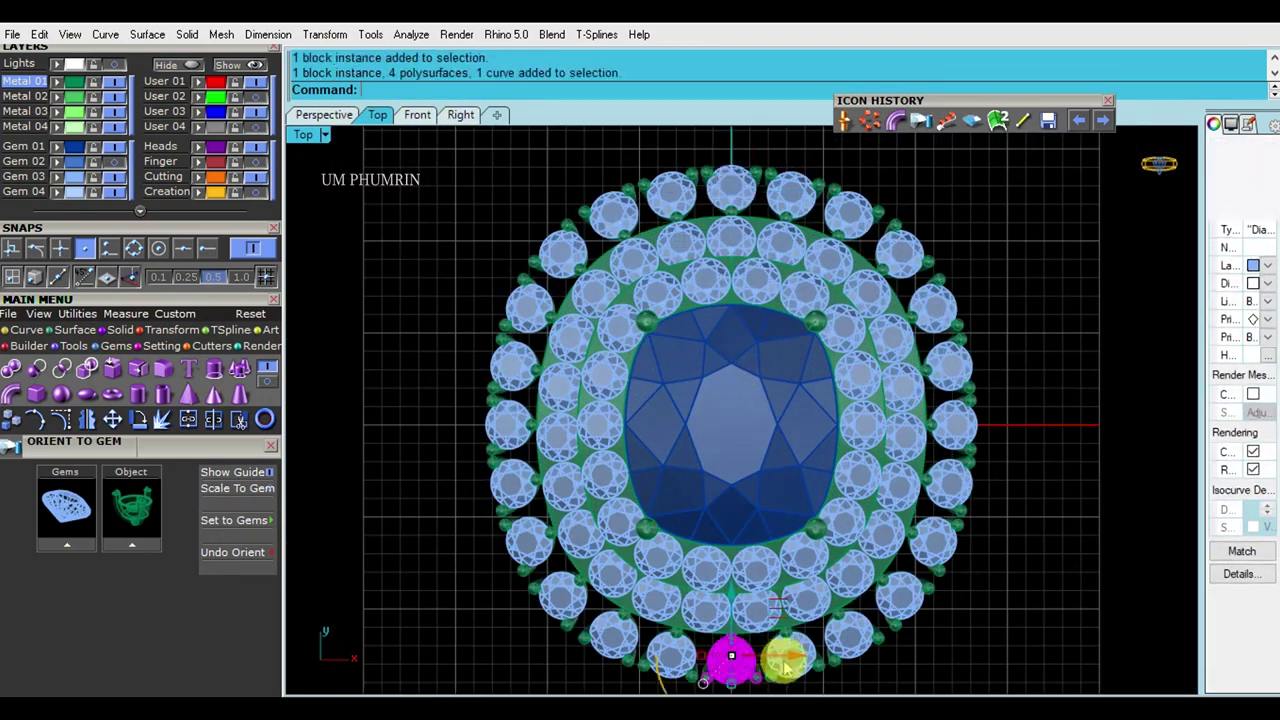
scroll(790, 620, "down", 2)
left_click_drag(749, 171, 1063, 652)
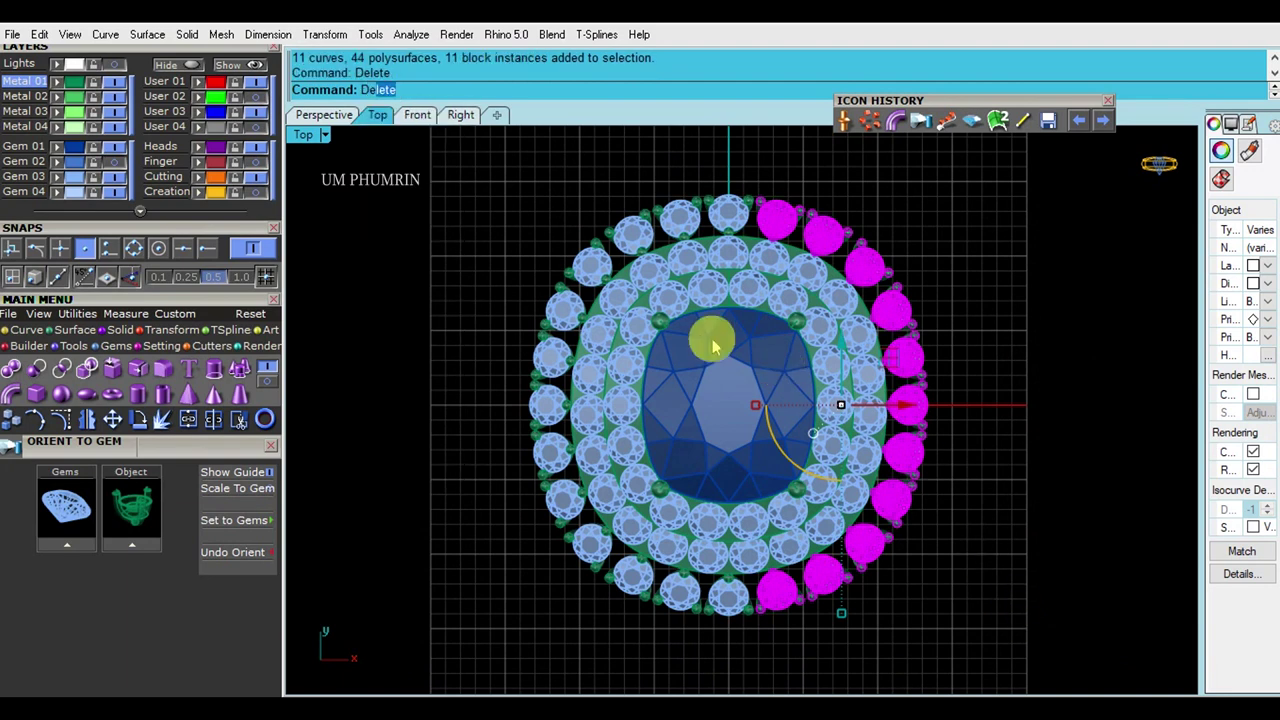
key("Return")
Delete the left-side outer heads and the top outer head.
left_click_drag(440, 160, 718, 674)
key("Return")
left_click_drag(695, 185, 771, 260)
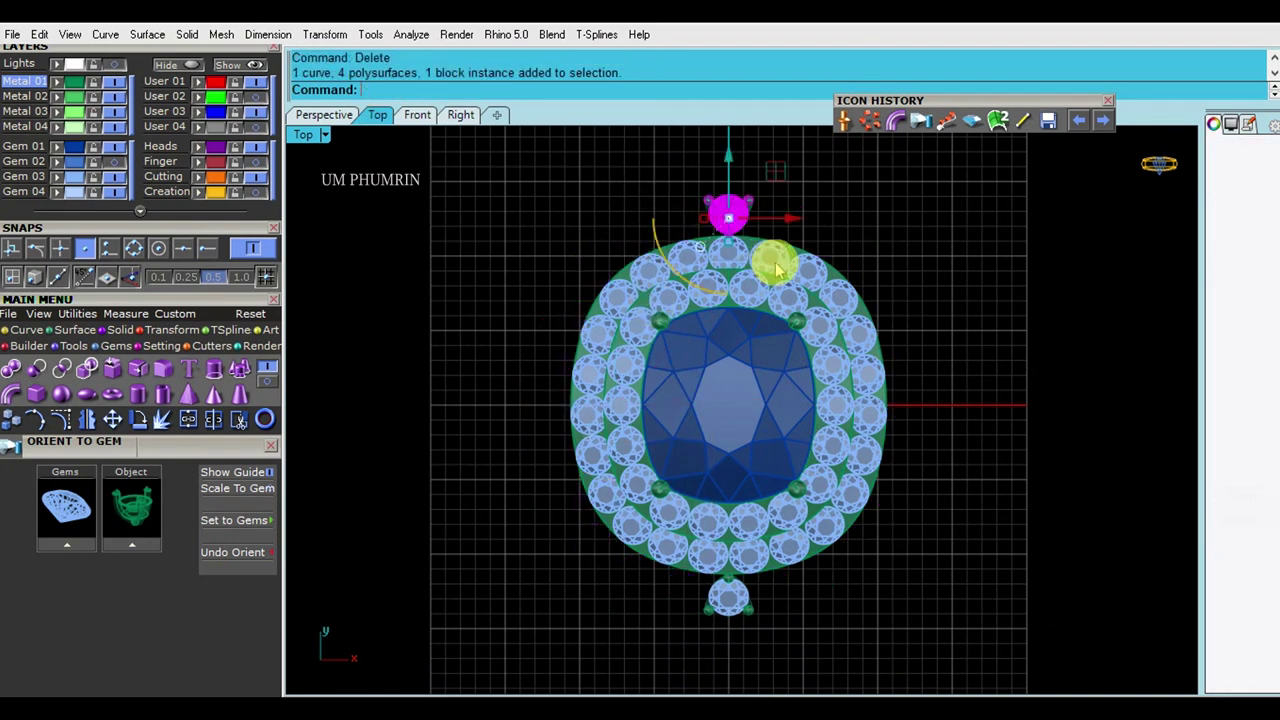
type("De")
key("Return")
Check the remaining head and the pipe rail from the Right view.
left_click(417, 114)
left_click(460, 114)
scroll(560, 420, "up", 2)
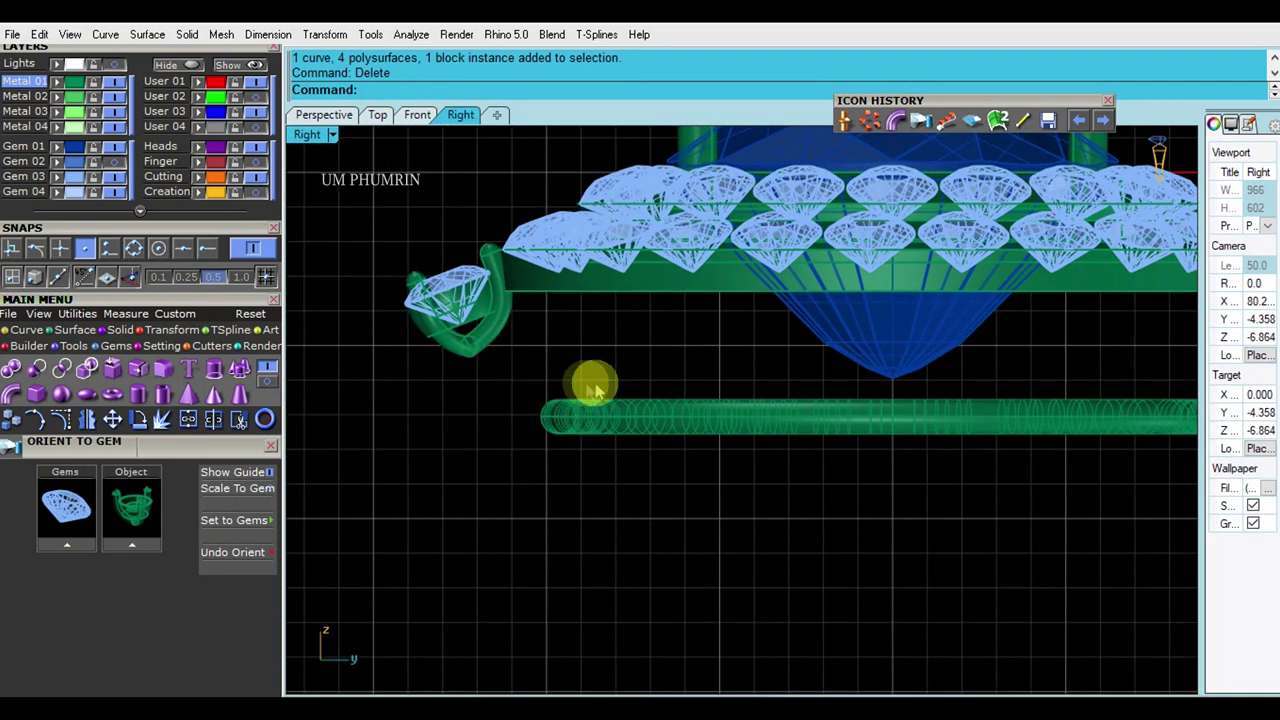
scroll(595, 390, "down", 2)
scroll(634, 374, "up", 2)
left_click_drag(671, 357, 586, 489)
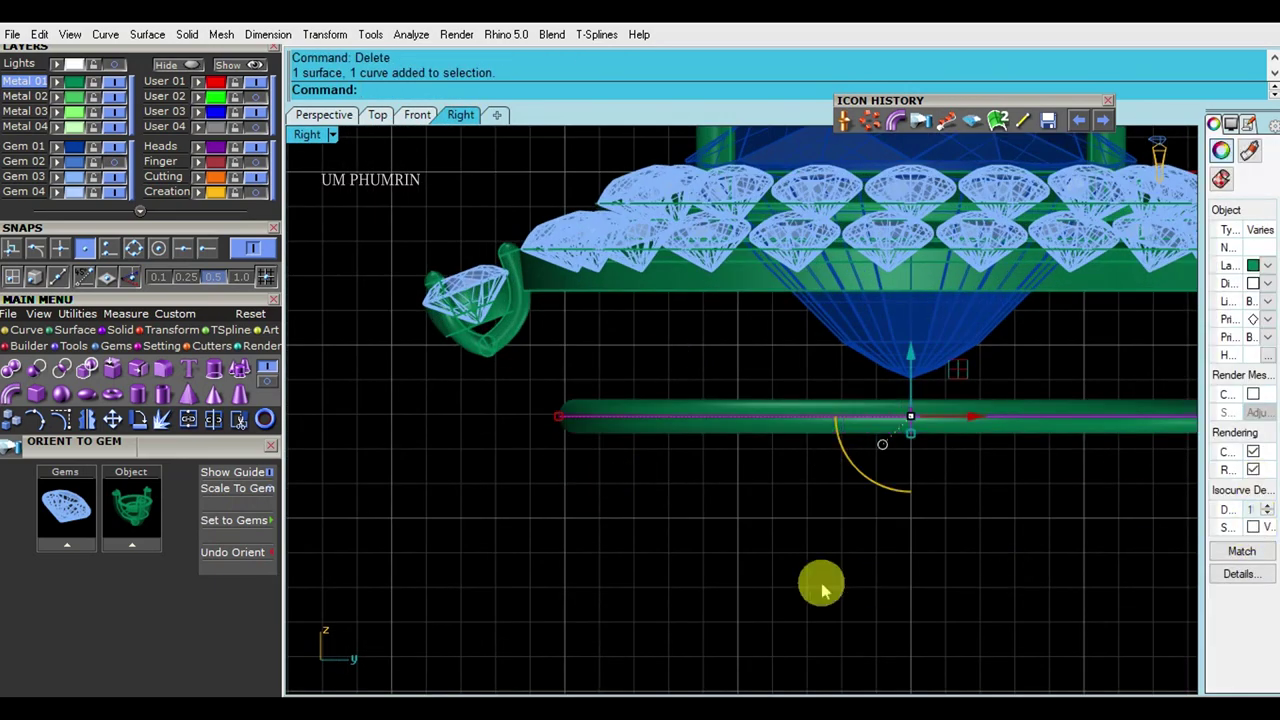
left_click(720, 515)
Draw an interpolated connector curve from the head's prong down to the rail.
type("L2")
key("Return")
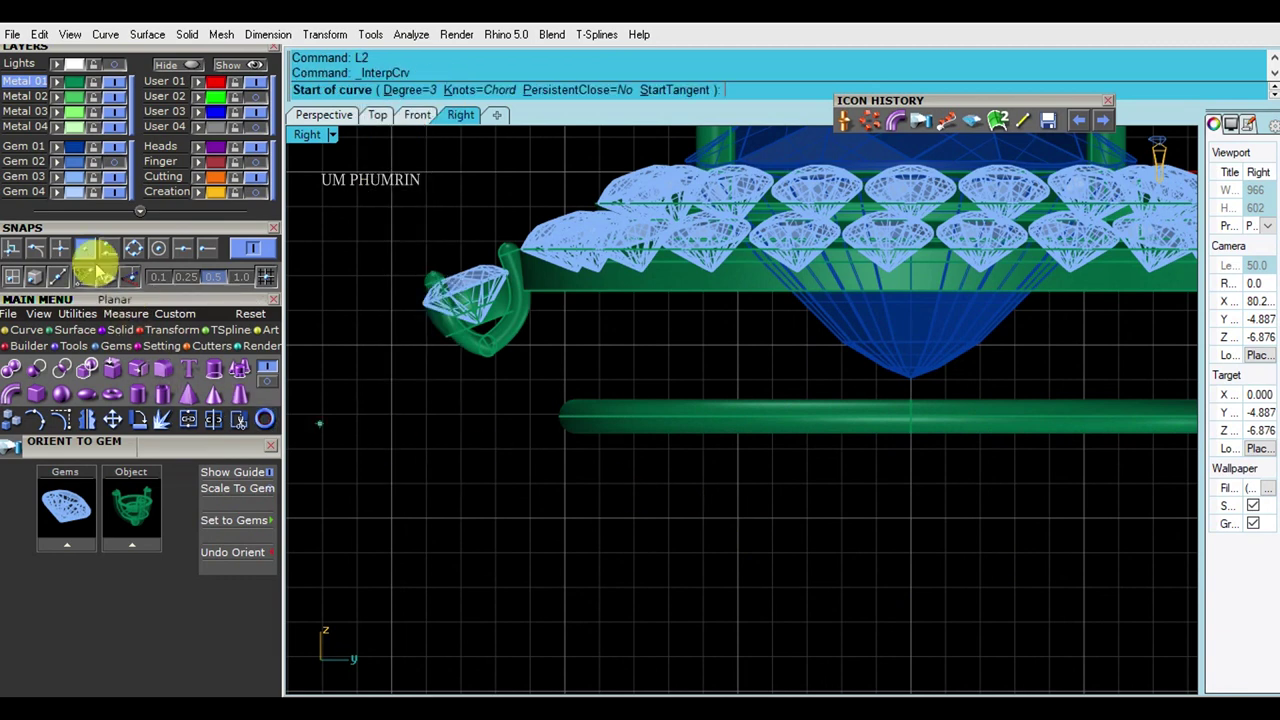
left_click(160, 250)
scroll(420, 330, "up", 5)
left_click(414, 329)
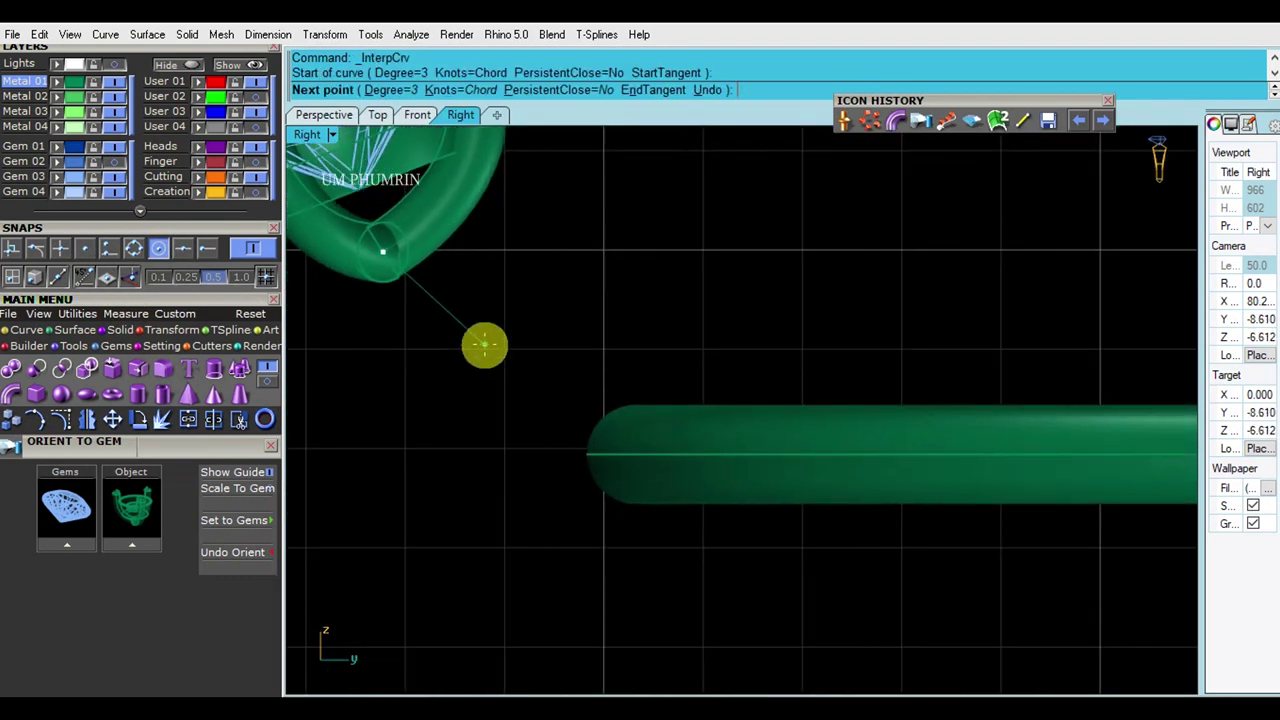
left_click(484, 345)
left_click(674, 405)
key("Return")
Rebuild the connector curve with 6 points and show its control points.
left_click(506, 371)
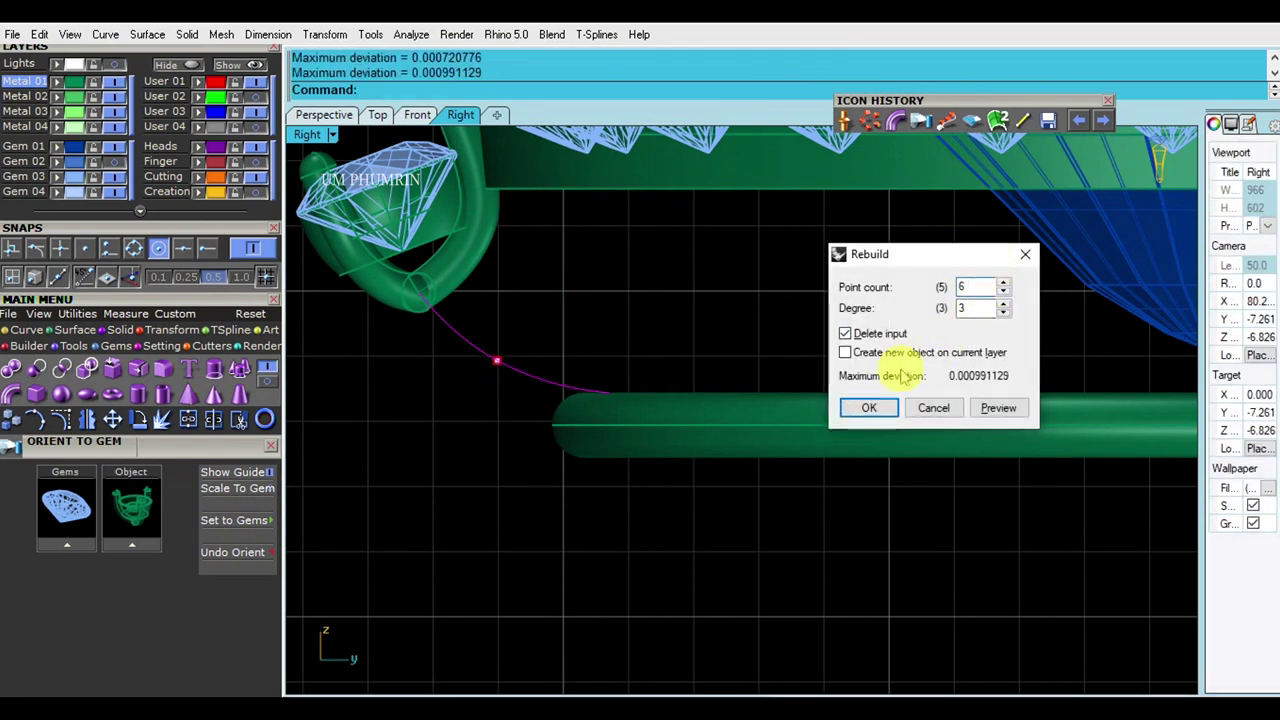
left_click(869, 407)
key("F10")
scroll(427, 322, "up", 3)
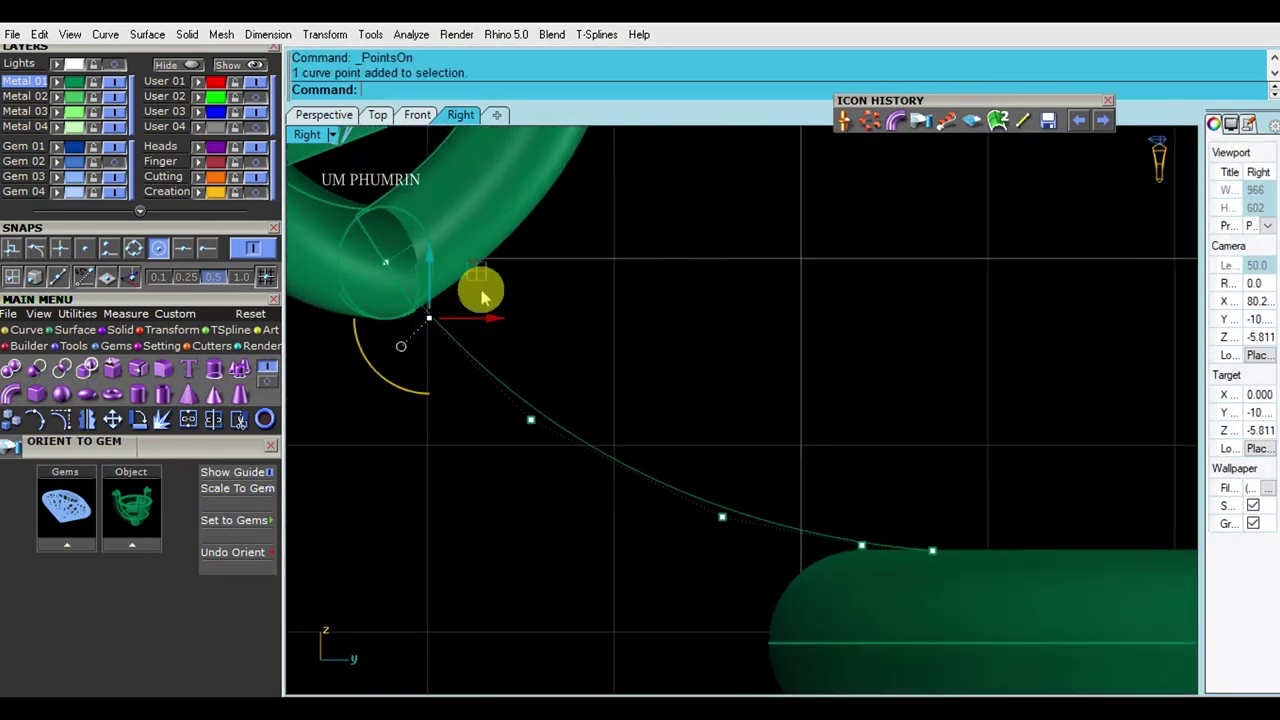
Drag the control points down toward the rail to arc the curve.
left_click_drag(580, 390, 657, 425)
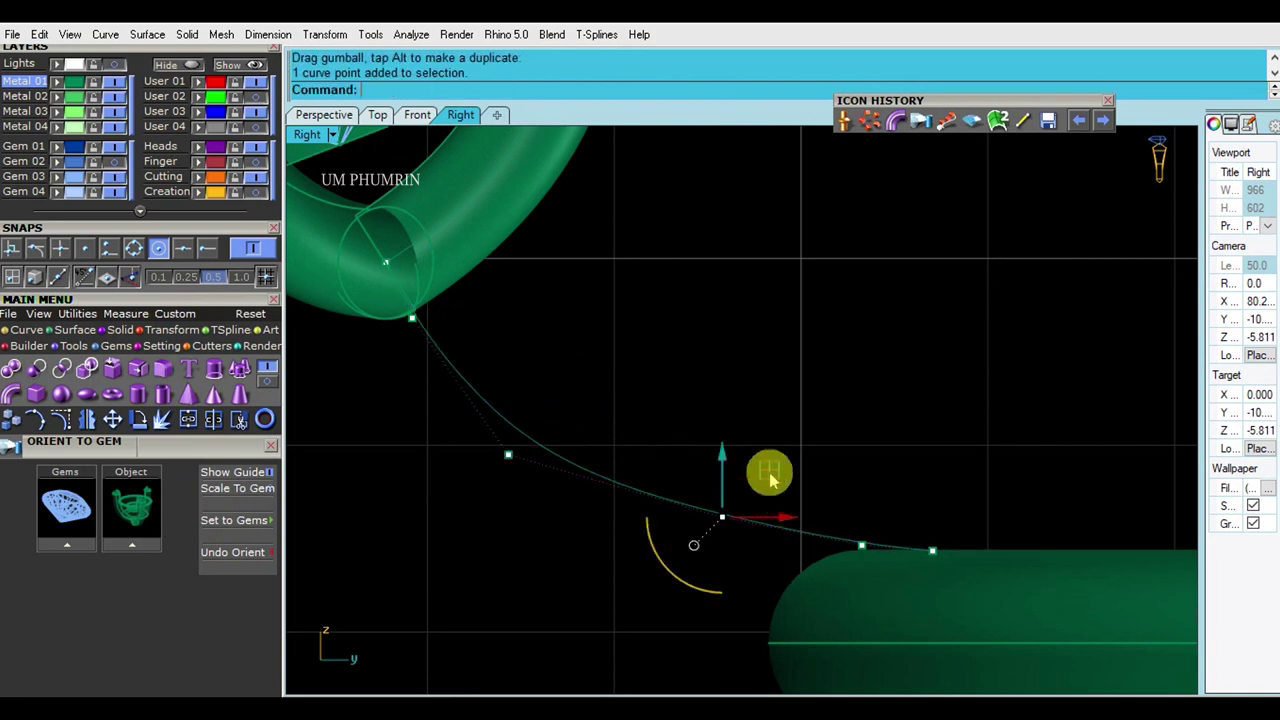
left_click_drag(770, 480, 726, 506)
left_click_drag(975, 590, 845, 520)
left_click_drag(943, 505, 899, 538)
left_click_drag(712, 512, 694, 530)
left_click(508, 455)
scroll(647, 428, "down", 2)
left_click(605, 375)
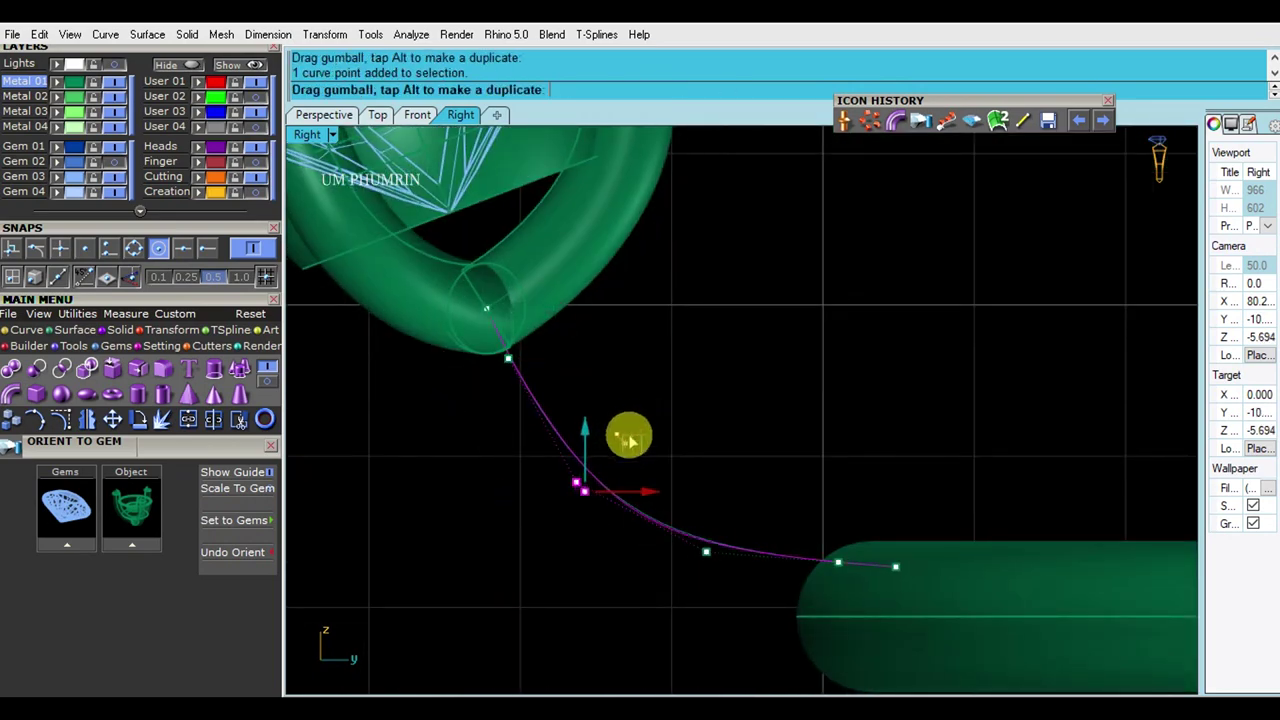
scroll(829, 491, "down", 3)
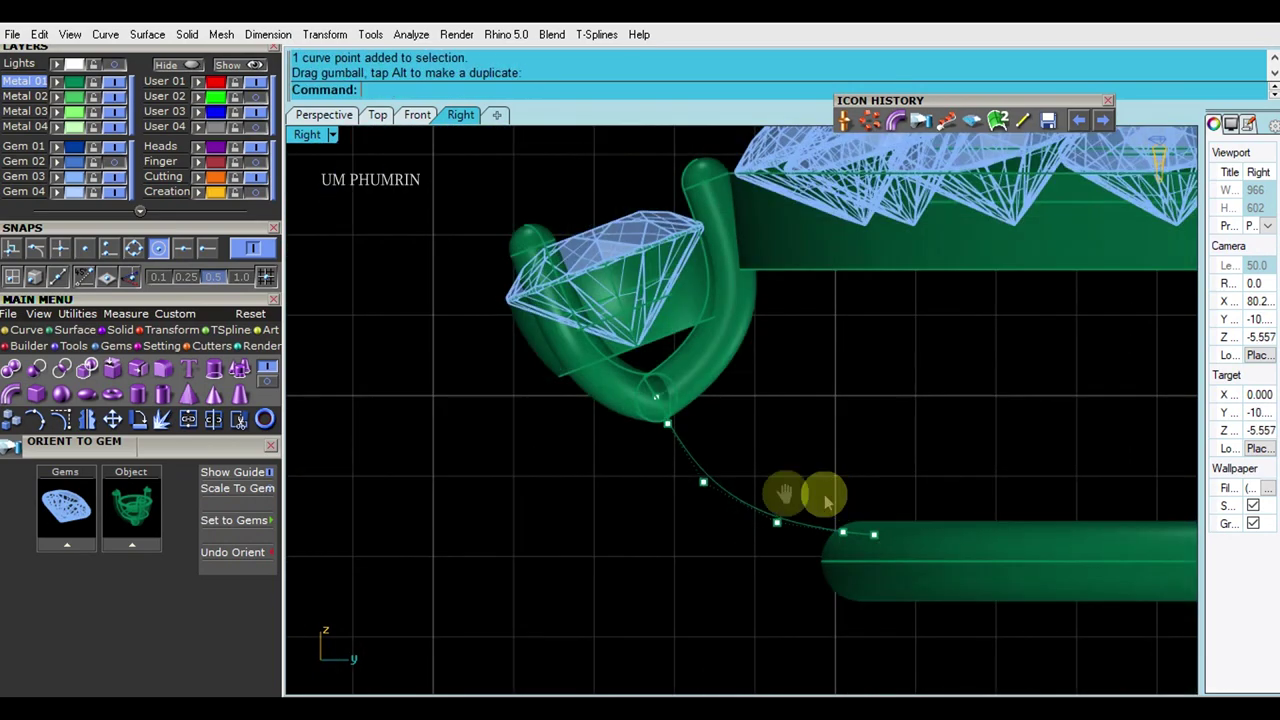
key("F11")
Adjust the curve's endpoint at the rail end in the Top view.
left_click(629, 458)
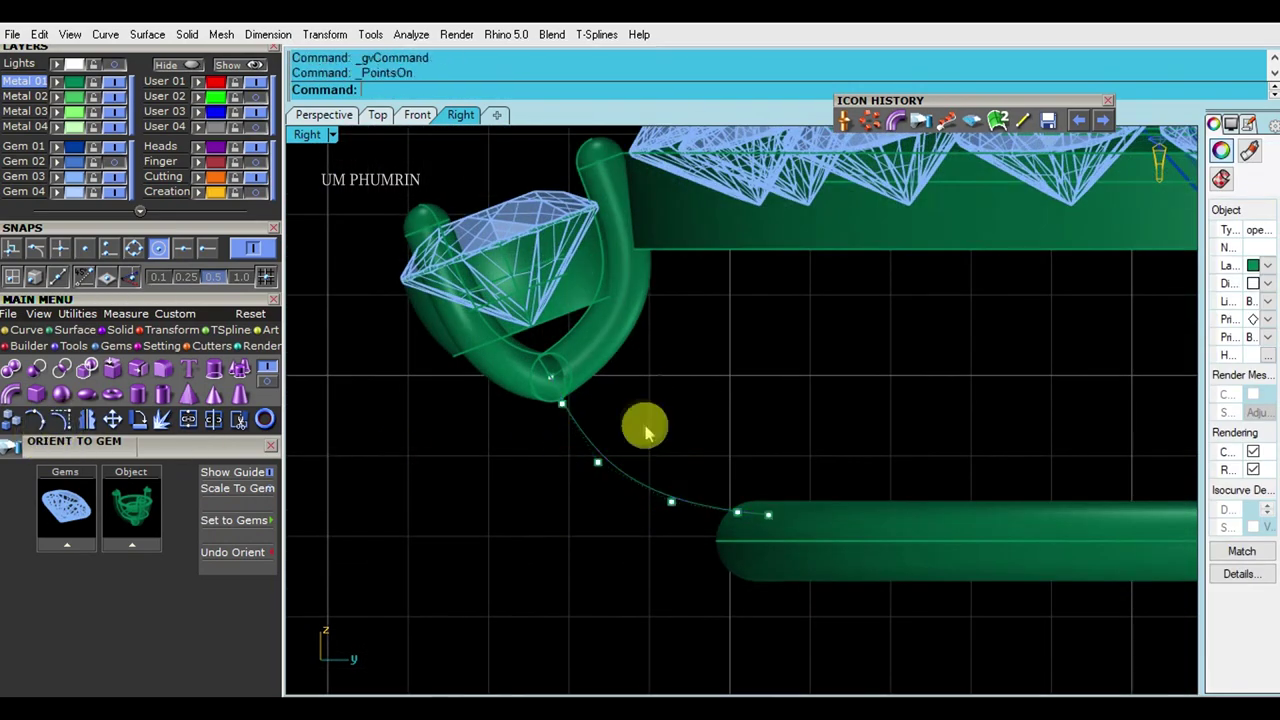
key("F10")
scroll(648, 430, "up", 3)
scroll(522, 384, "up", 2)
left_click(522, 384)
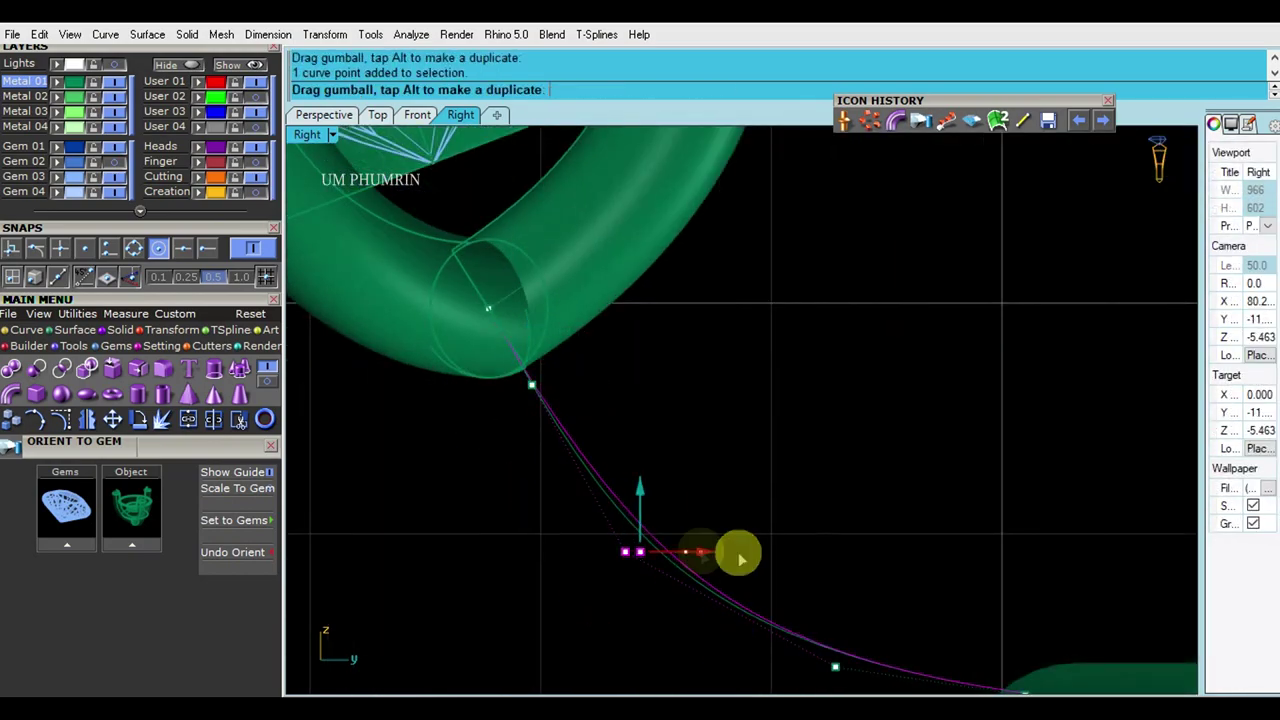
scroll(863, 551, "down", 2)
scroll(797, 509, "down", 2)
scroll(703, 511, "down", 1)
left_click(708, 522)
left_click(760, 561)
left_click(377, 114)
scroll(560, 404, "up", 2)
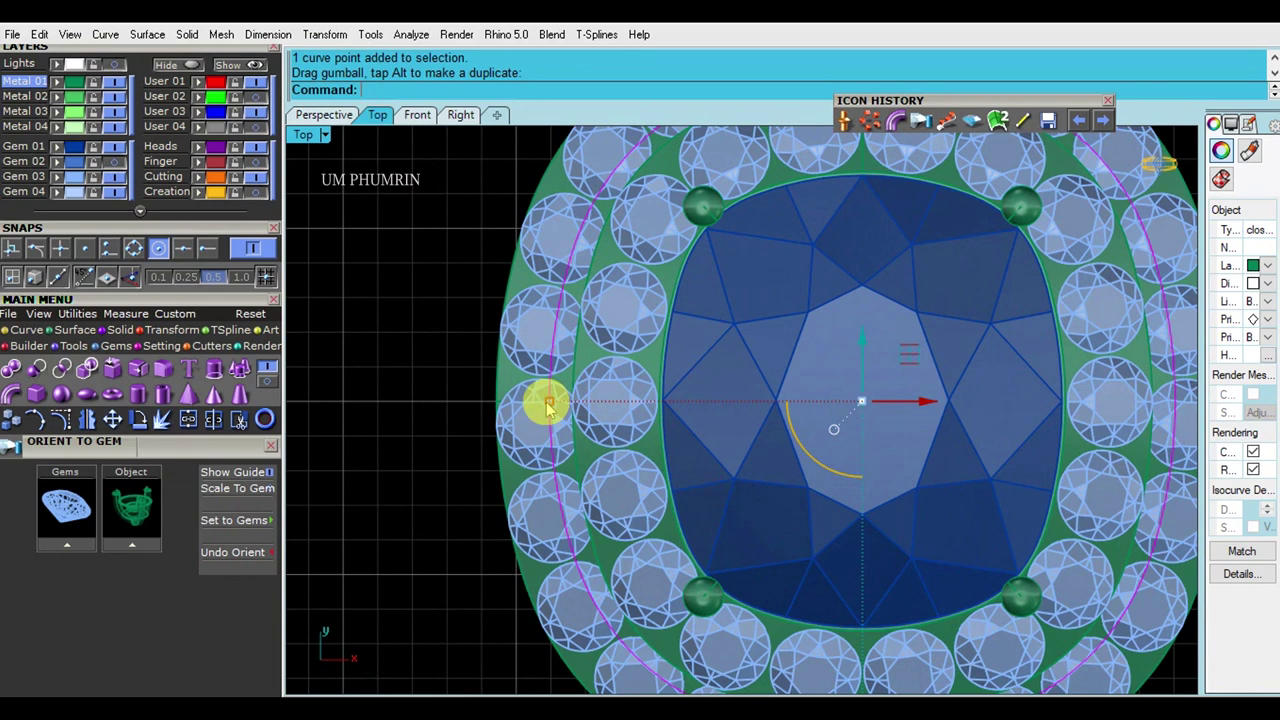
left_click_drag(548, 405, 556, 403)
Check the curve's points in the Right view and rebuild it smoothly.
left_click(323, 114)
left_click(461, 114)
scroll(489, 465, "up", 2)
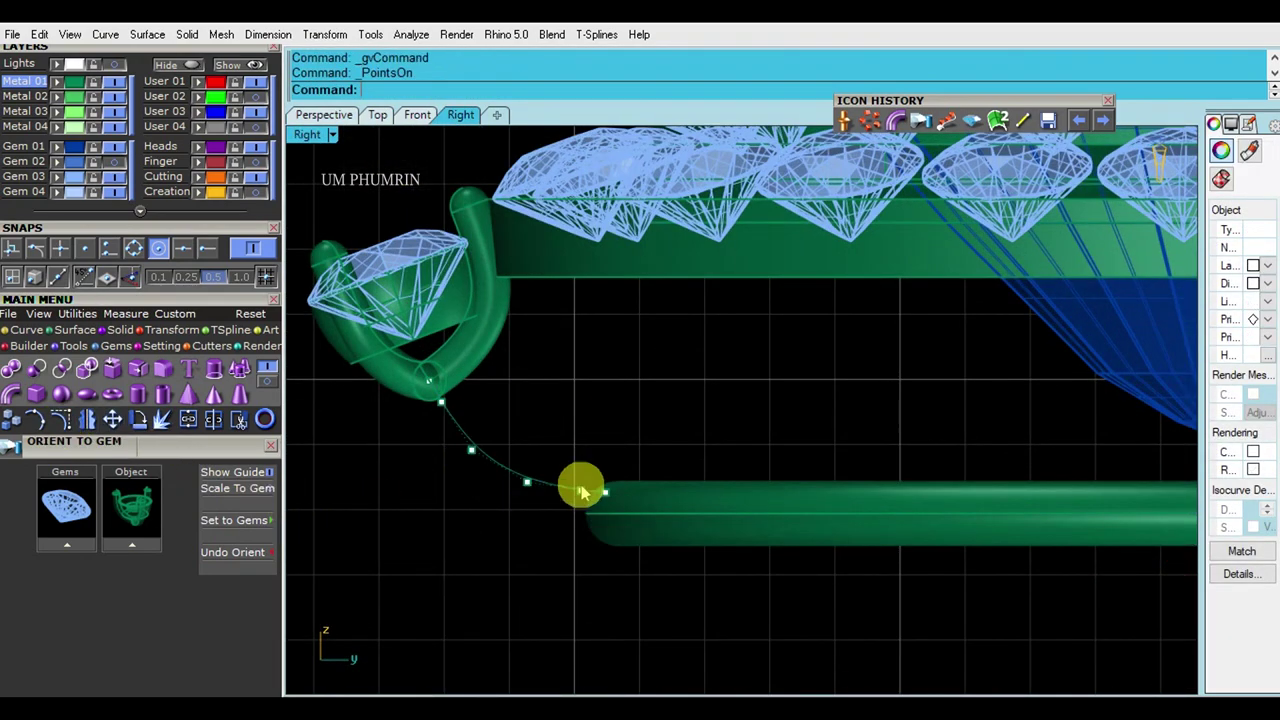
scroll(583, 490, "up", 2)
left_click_drag(586, 449, 651, 514)
scroll(668, 450, "up", 2)
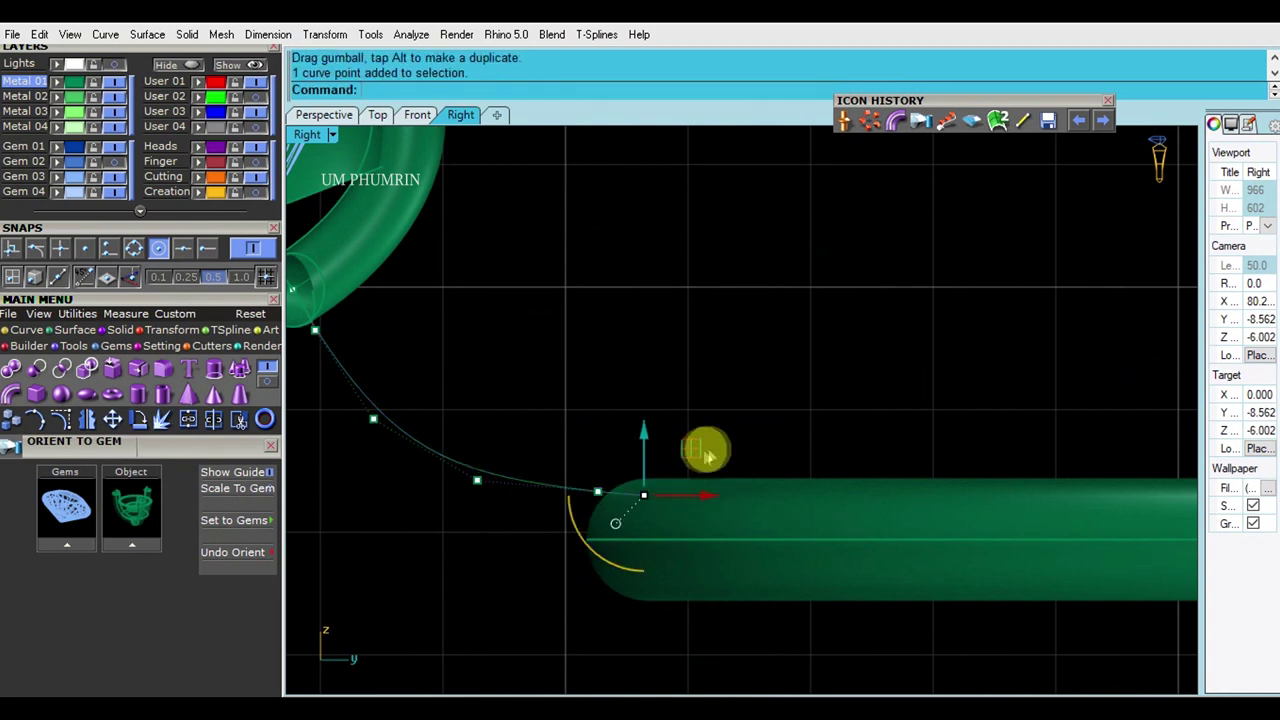
left_click_drag(452, 410, 754, 526)
scroll(614, 458, "up", 1)
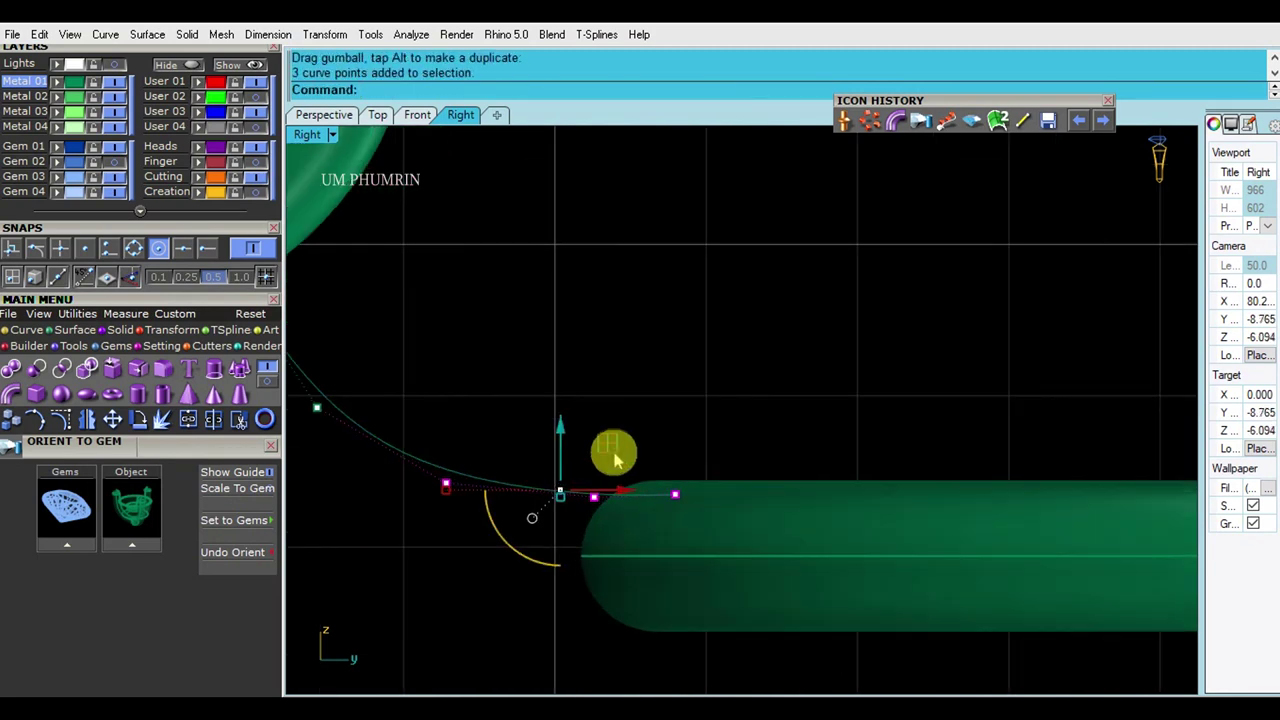
scroll(617, 440, "down", 2)
left_click(495, 428)
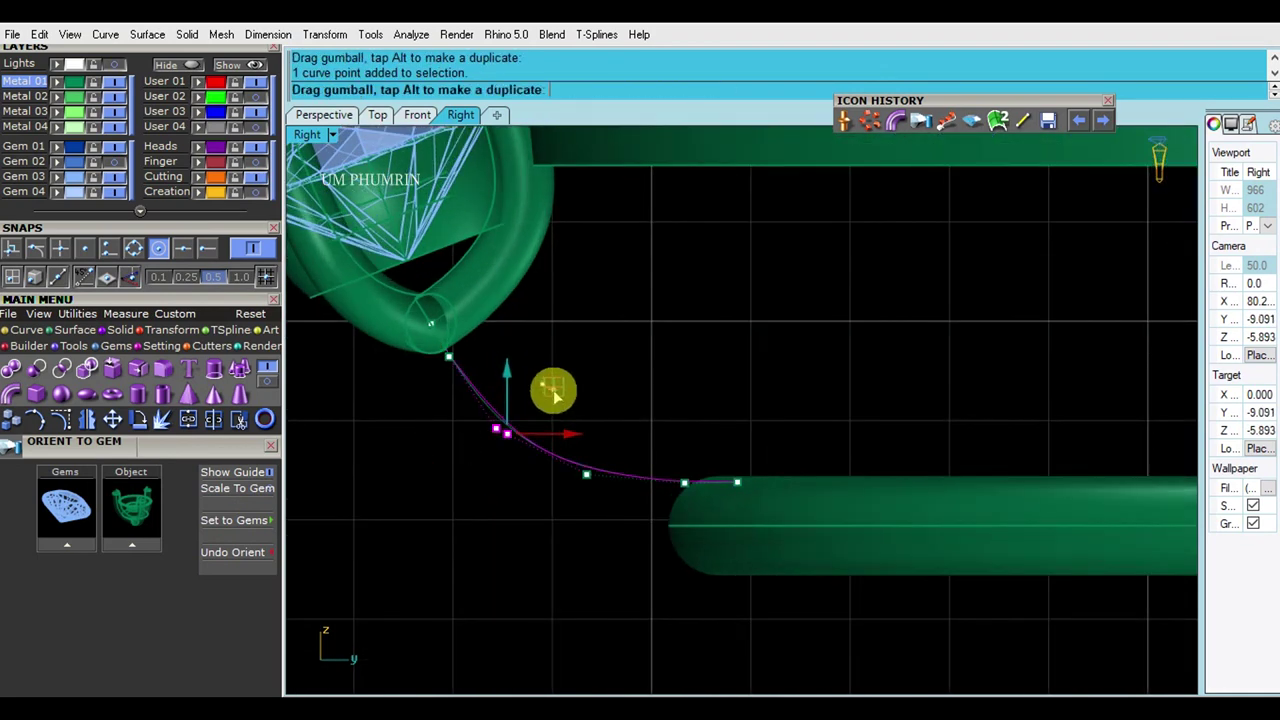
left_click_drag(579, 398, 632, 526)
scroll(620, 470, "down", 2)
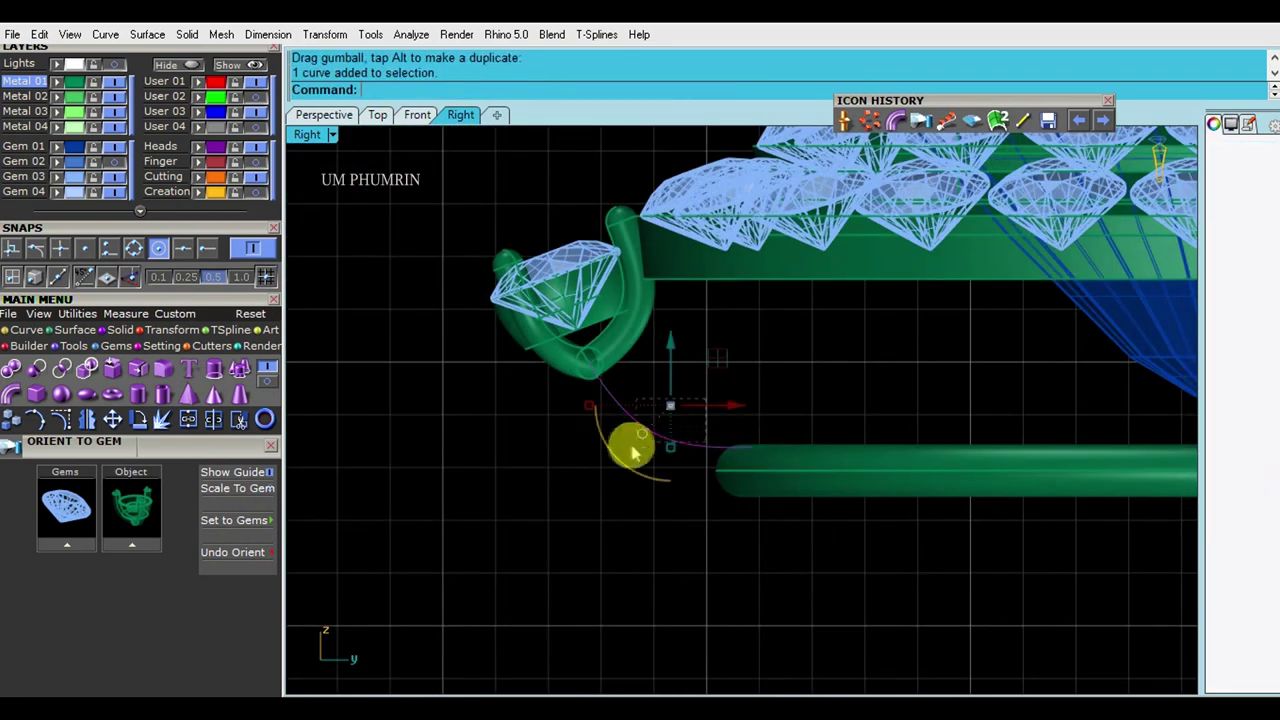
scroll(600, 455, "down", 2)
right_click(598, 453)
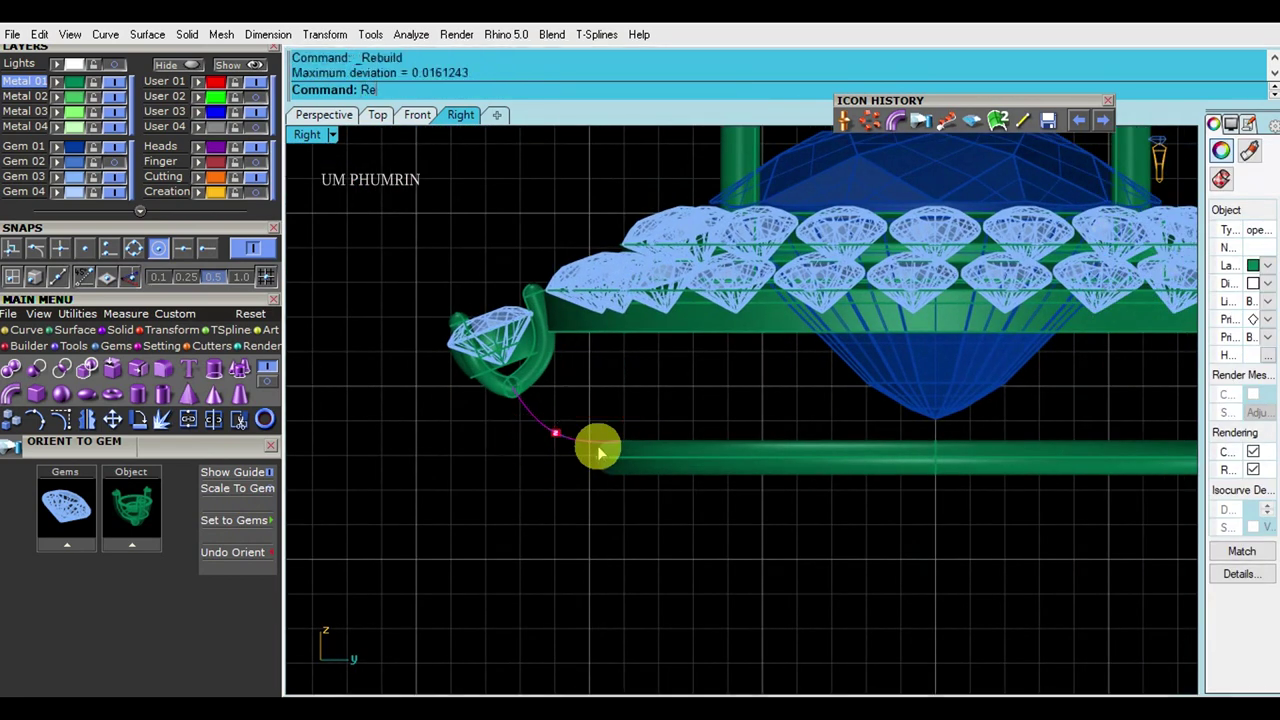
Pipe the connector curve using the default start and end diameters.
left_click(165, 419)
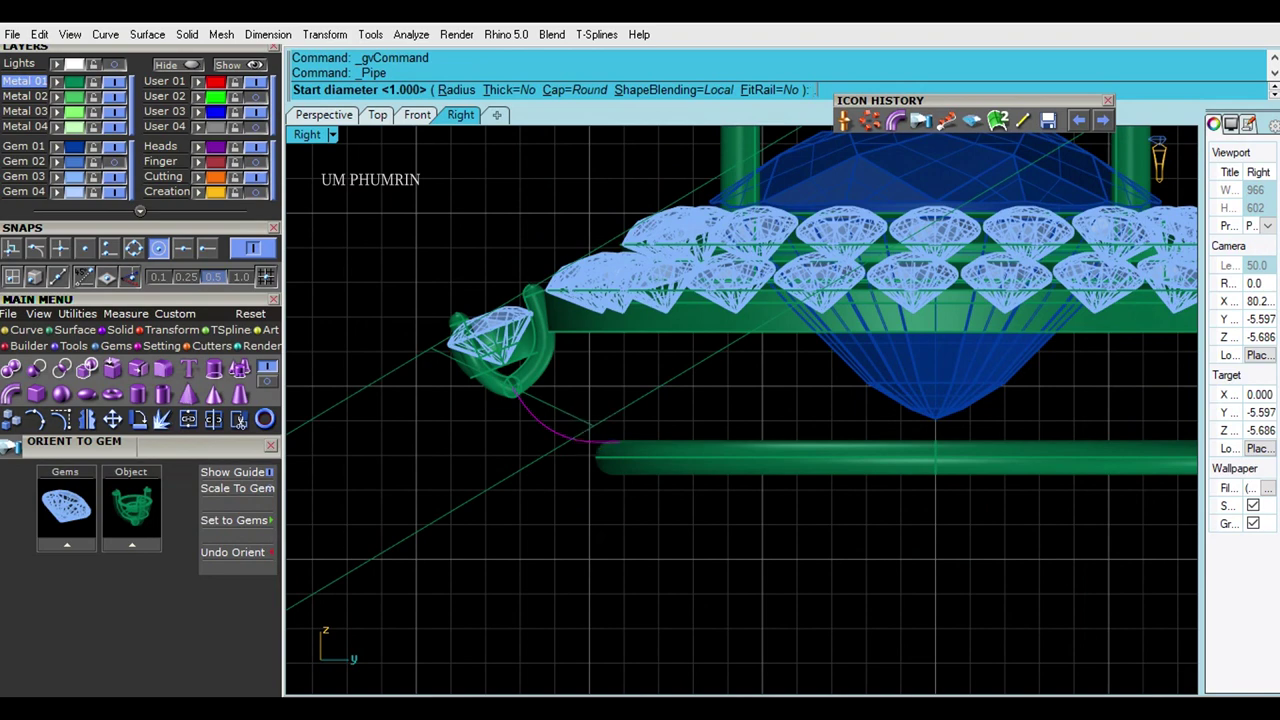
right_click(594, 423)
right_click(618, 429)
right_click(620, 428)
left_click(573, 430)
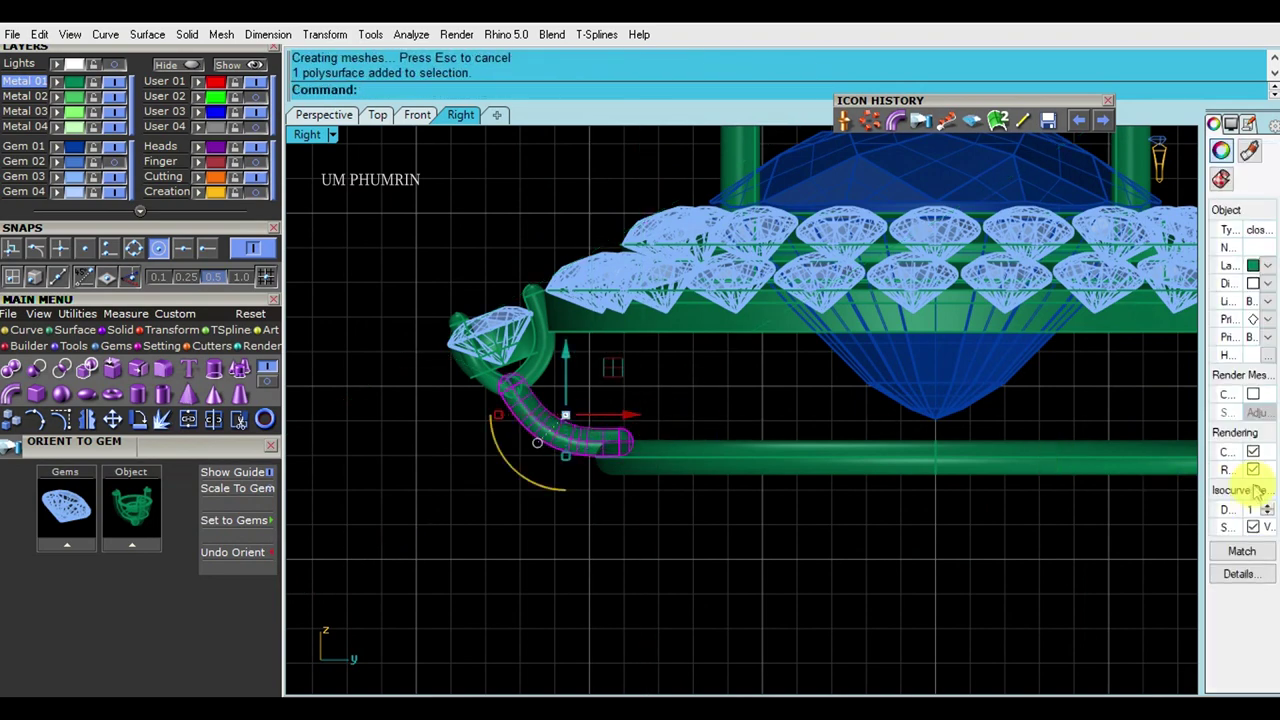
left_click(320, 114)
scroll(557, 337, "up", 5)
left_click(540, 255)
right_click_drag(540, 255, 1062, 343)
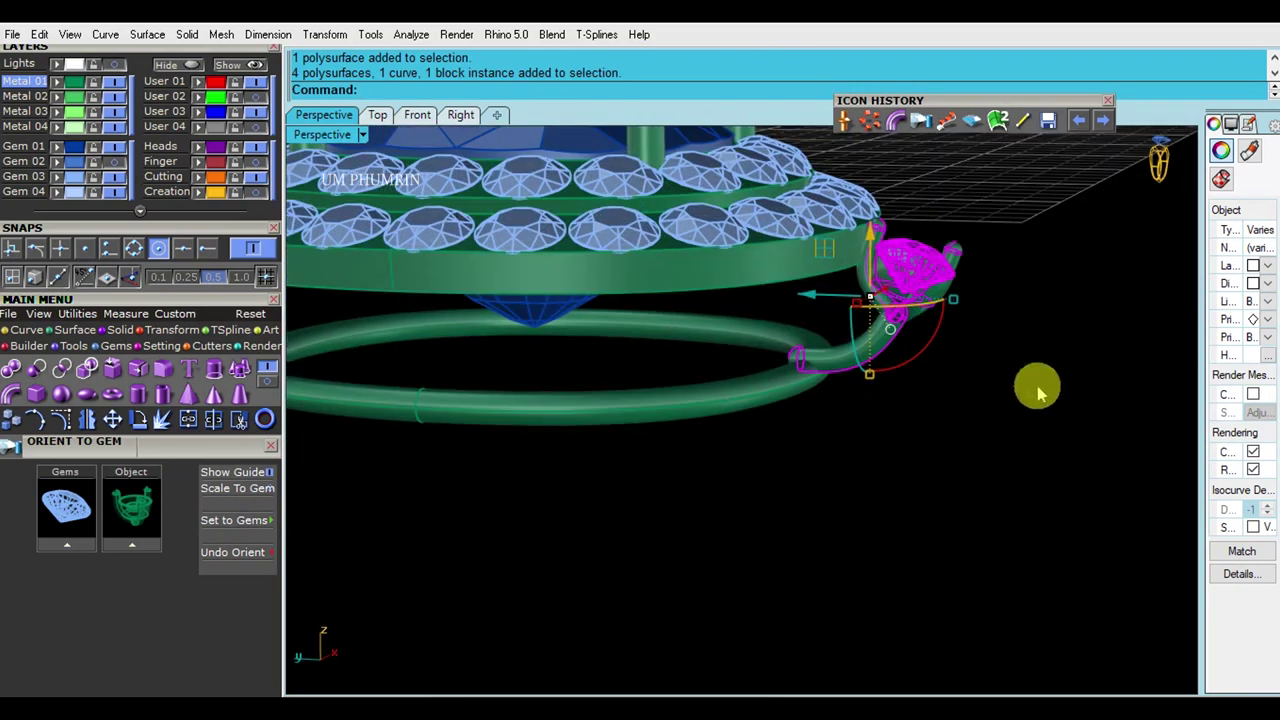
key("Escape")
Move the connector curve's points in the Right view to smooth the tube's bend.
left_click(461, 114)
left_click(623, 463)
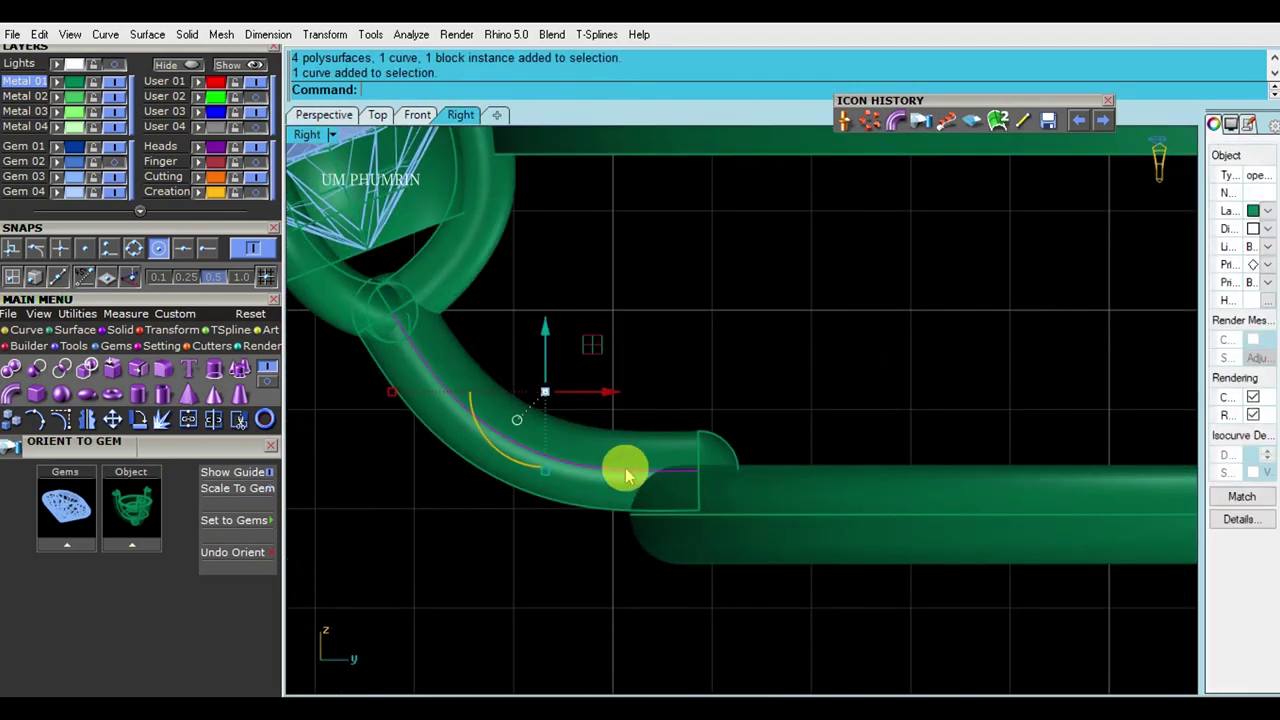
left_click(60, 420)
scroll(694, 386, "up", 2)
left_click(729, 474)
left_click_drag(600, 337, 735, 520)
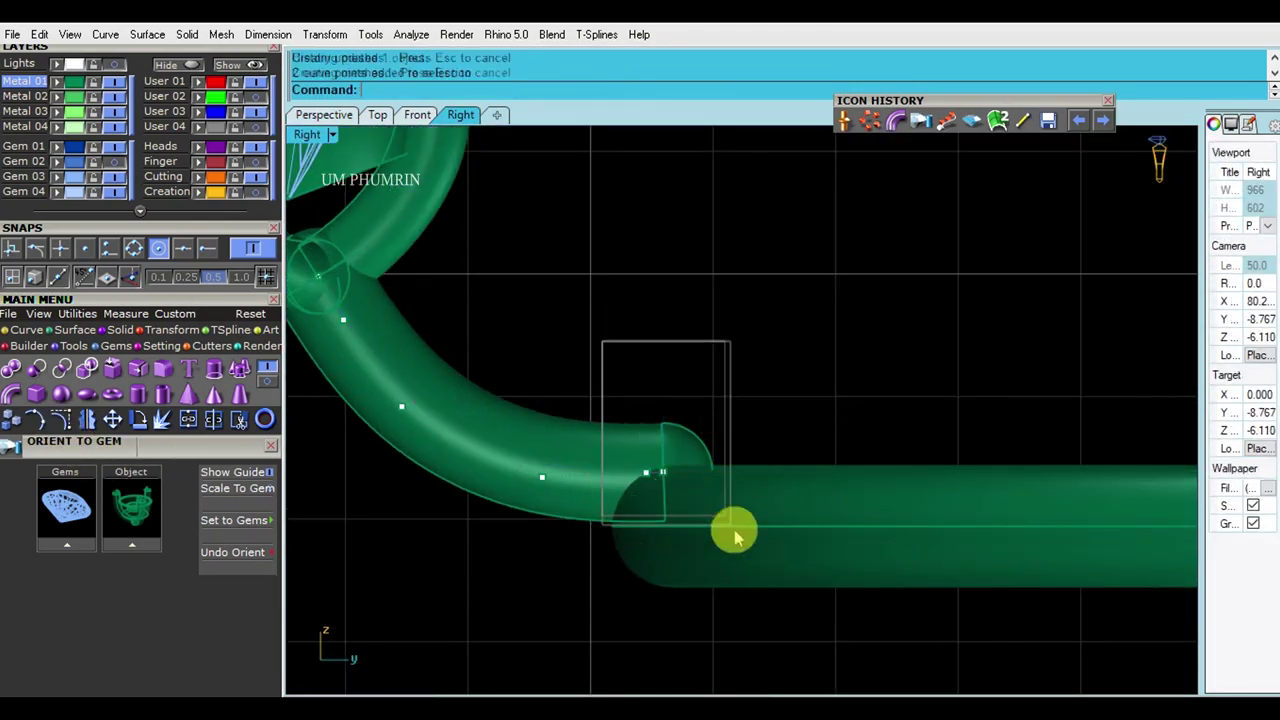
left_click_drag(683, 474, 714, 400)
left_click(645, 476)
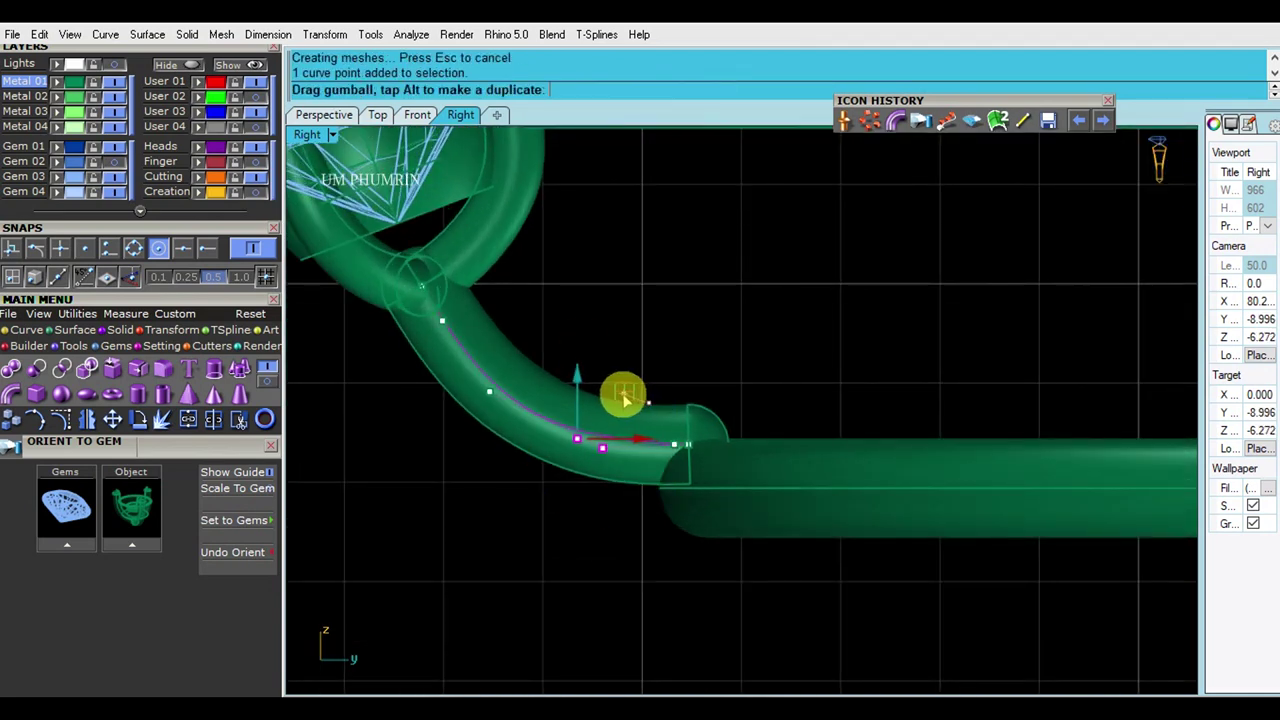
left_click_drag(630, 405, 640, 354)
scroll(522, 352, "up", 1)
left_click_drag(565, 337, 486, 334)
scroll(623, 357, "down", 2)
Replace the old tube with a thinner pipe and group it with the gem head.
left_click(674, 363)
key("Delete")
left_click(635, 430)
right_click(712, 410)
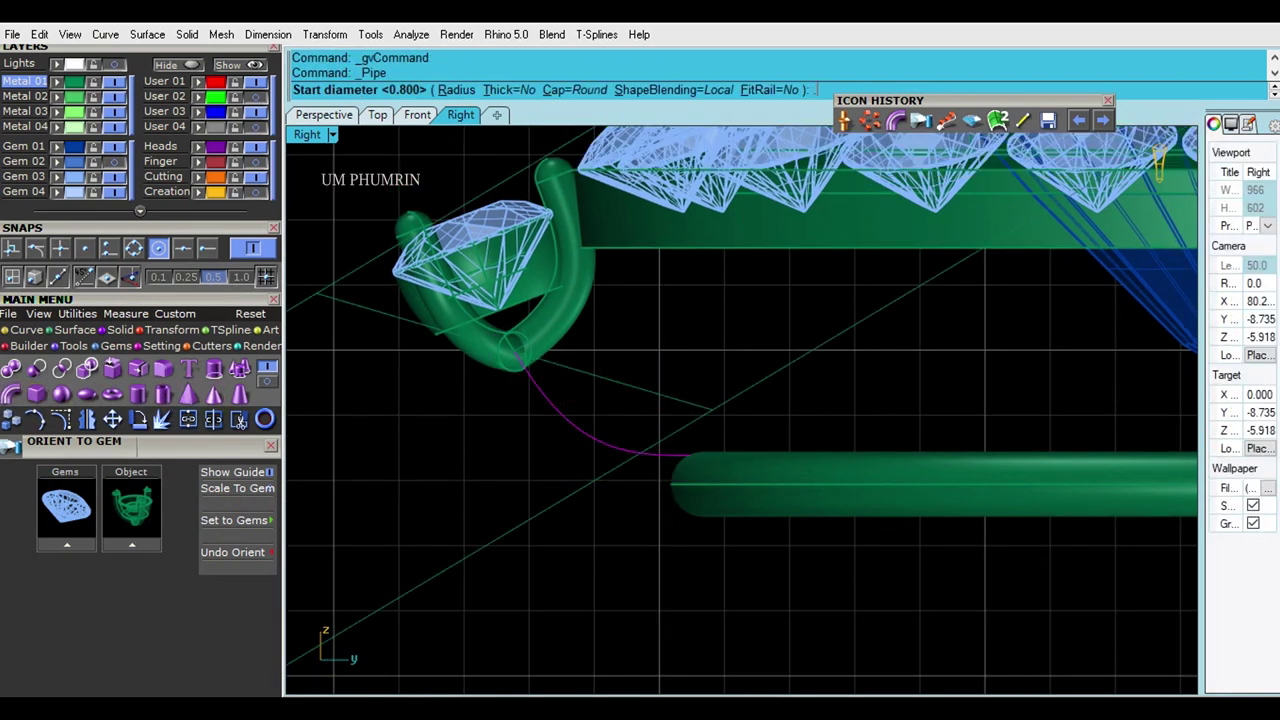
key("Return")
key("Return")
key("Return")
left_click(598, 342)
left_click(528, 300)
key("ctrl+F4")
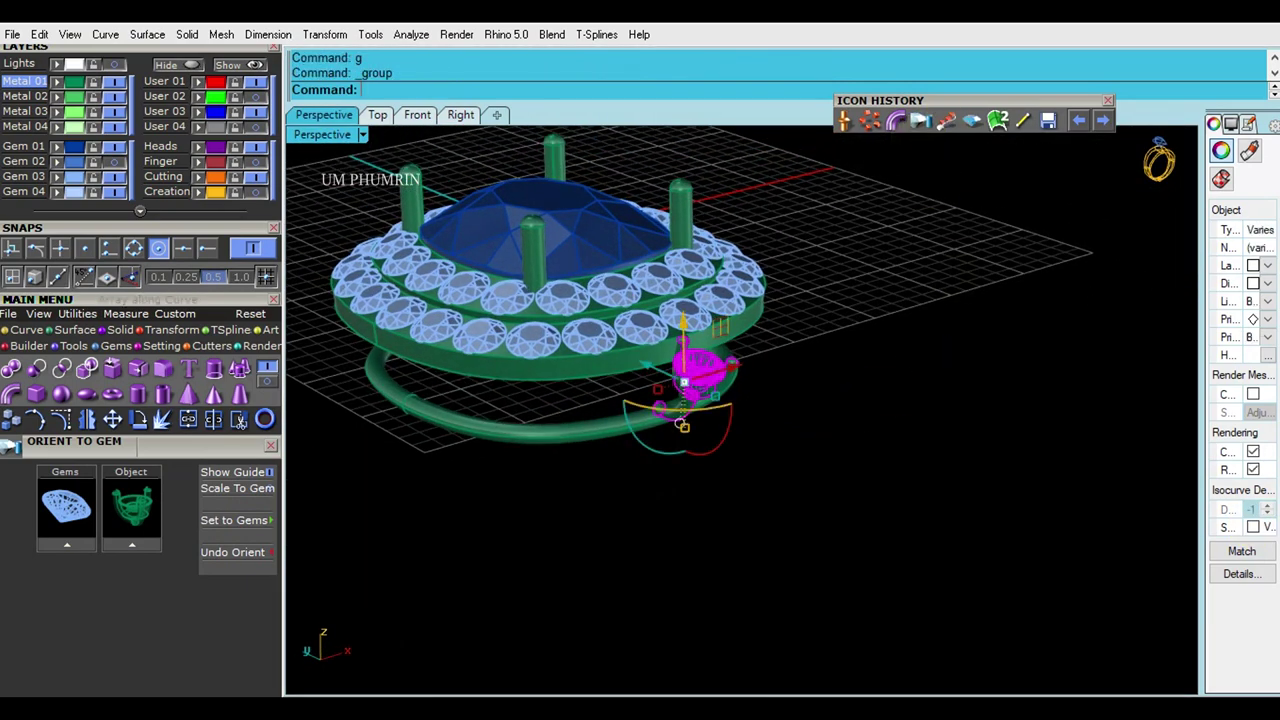
Array the grouped gem head and connector along the halo path curve.
scroll(654, 294, "up", 5)
left_click(655, 366)
left_click(709, 458)
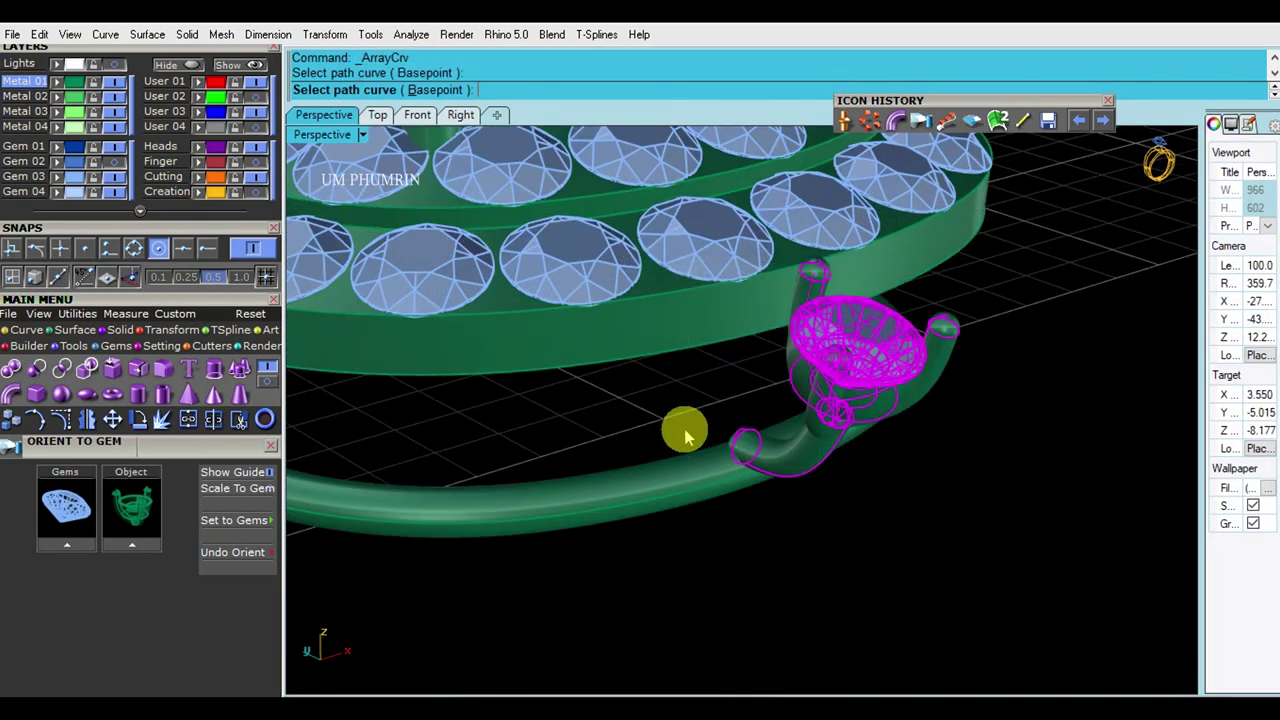
scroll(685, 428, "down", 3)
Inspect the arrayed halo from low side, close side and top views.
scroll(930, 500, "down", 3)
mouse_move(917, 471)
right_mouse_down()
mouse_move(589, 434)
mouse_move(877, 531)
mouse_move(983, 371)
mouse_move(897, 457)
right_mouse_up()
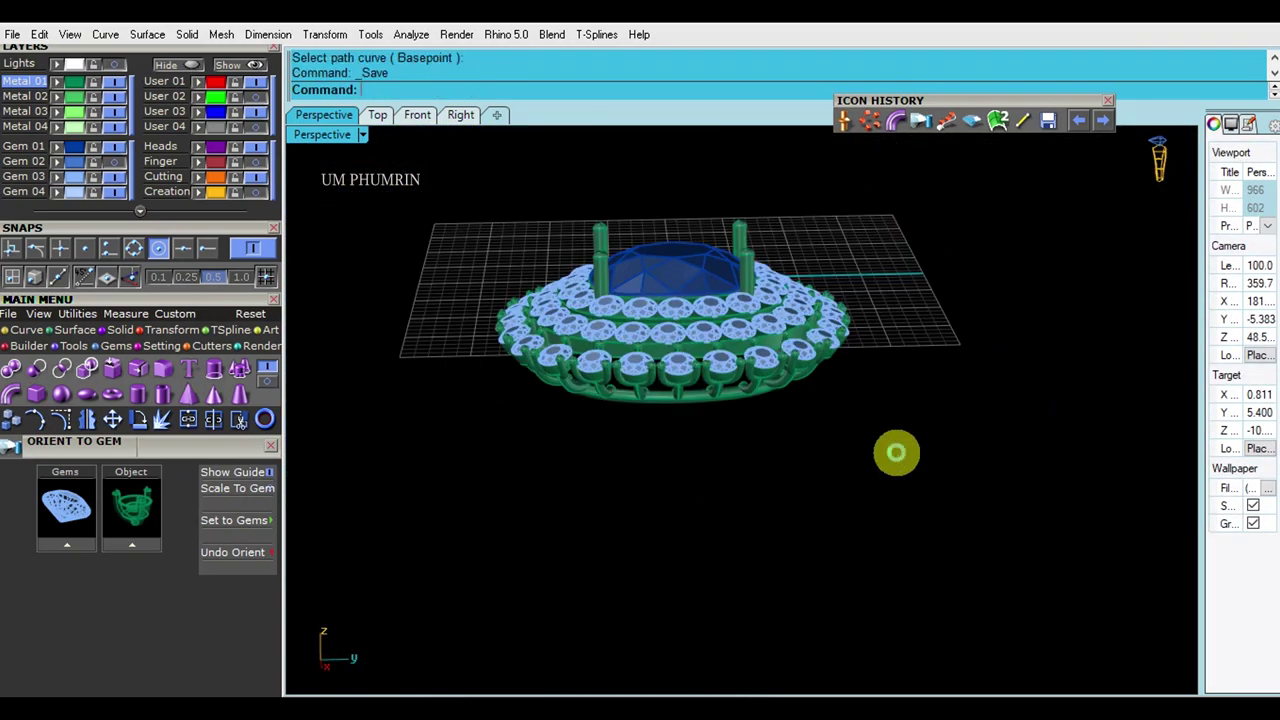
left_click(377, 114)
scroll(714, 366, "down", 5)
left_click(324, 114)
mouse_move(785, 325)
right_mouse_down()
mouse_move(929, 334)
mouse_move(771, 289)
mouse_move(837, 243)
mouse_move(692, 350)
right_mouse_up()
scroll(692, 350, "down", 3)
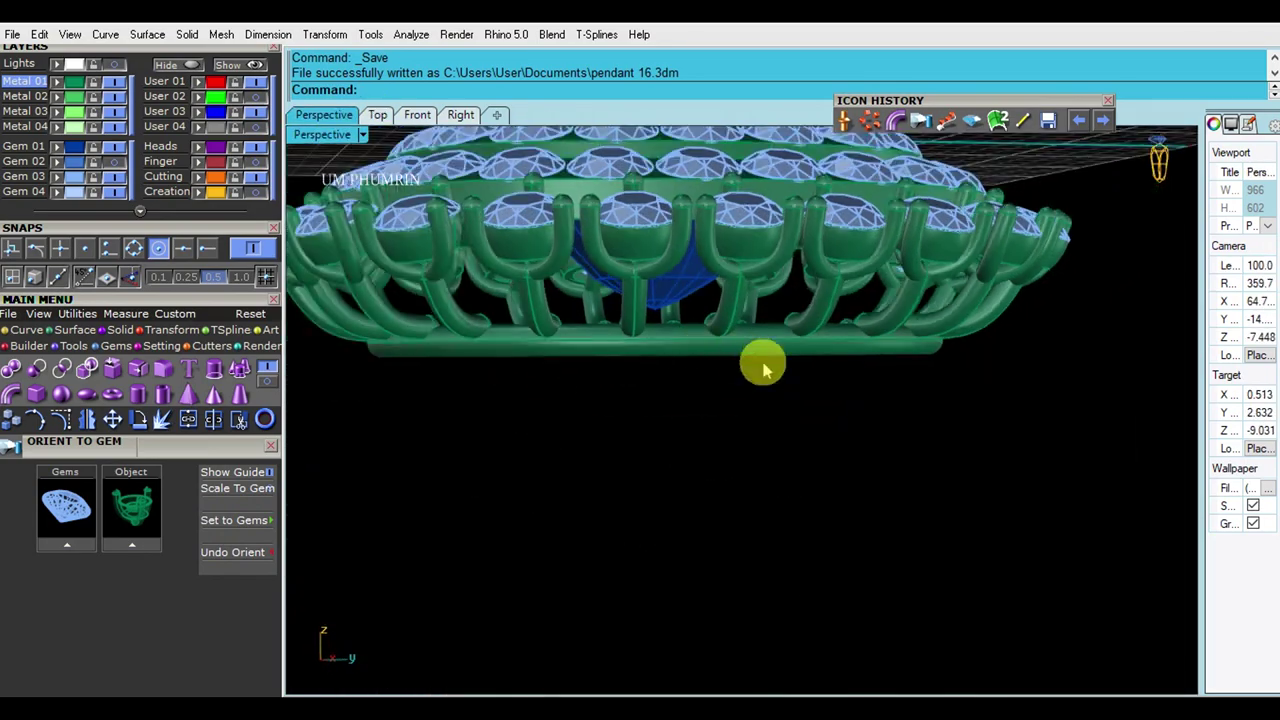
scroll(740, 357, "down", 3)
scroll(814, 423, "down", 2)
left_click(377, 114)
scroll(640, 277, "down", 3)
left_click(324, 114)
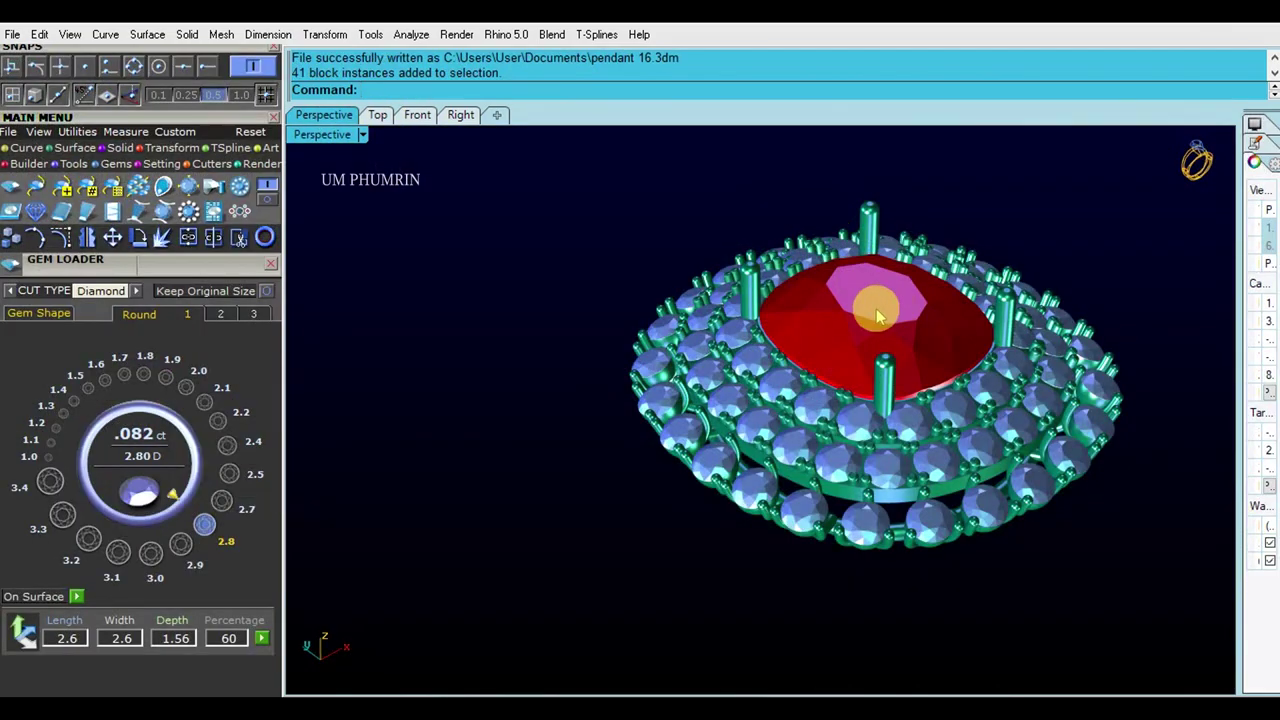
Orbit the rendered pendant to view its side, underside, a halo gem and straight down from above.
mouse_move(843, 229)
right_mouse_down()
mouse_move(780, 371)
mouse_move(794, 294)
mouse_move(812, 300)
right_mouse_up()
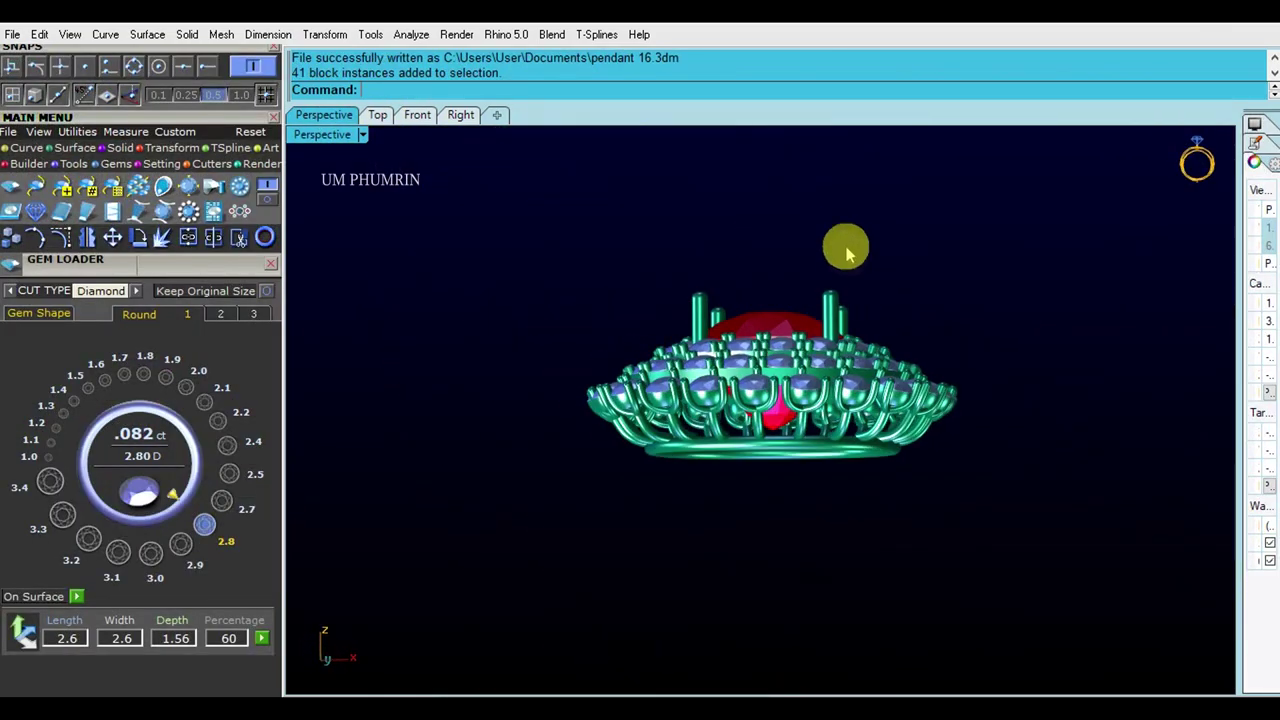
mouse_move(935, 330)
right_mouse_down()
mouse_move(1006, 460)
mouse_move(931, 309)
mouse_move(865, 253)
right_mouse_up()
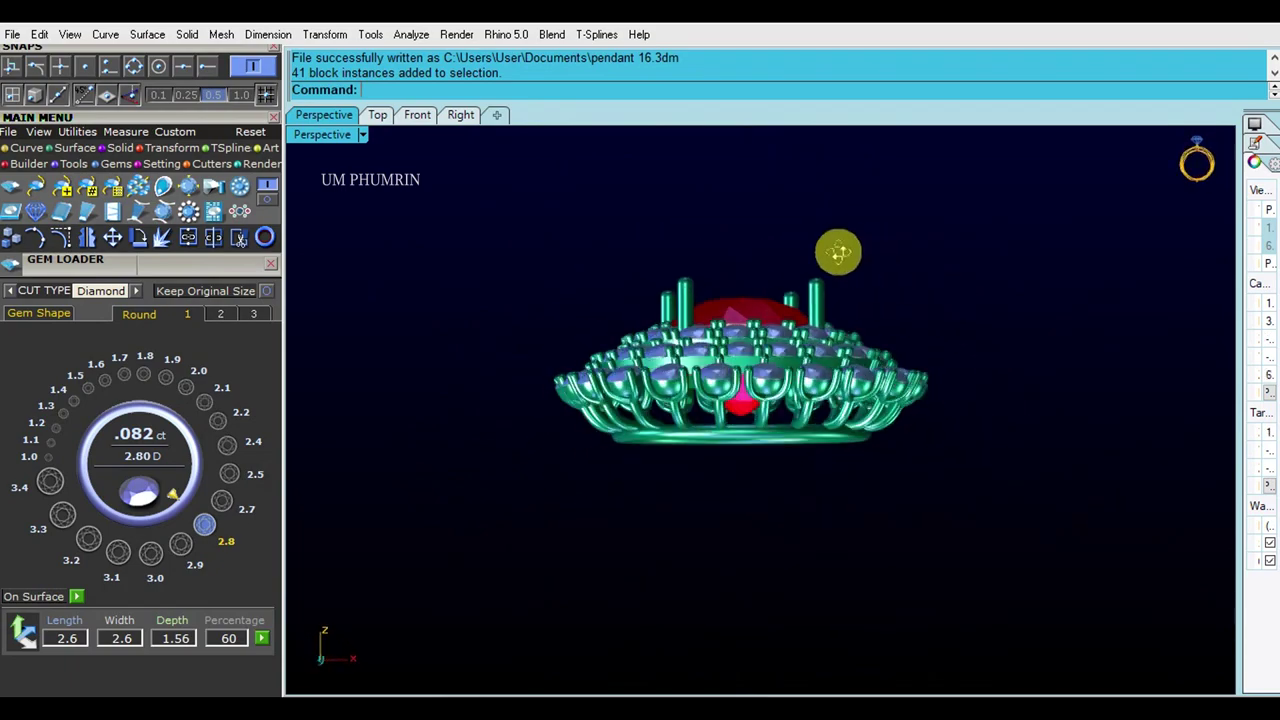
right_click_drag(541, 198, 697, 192)
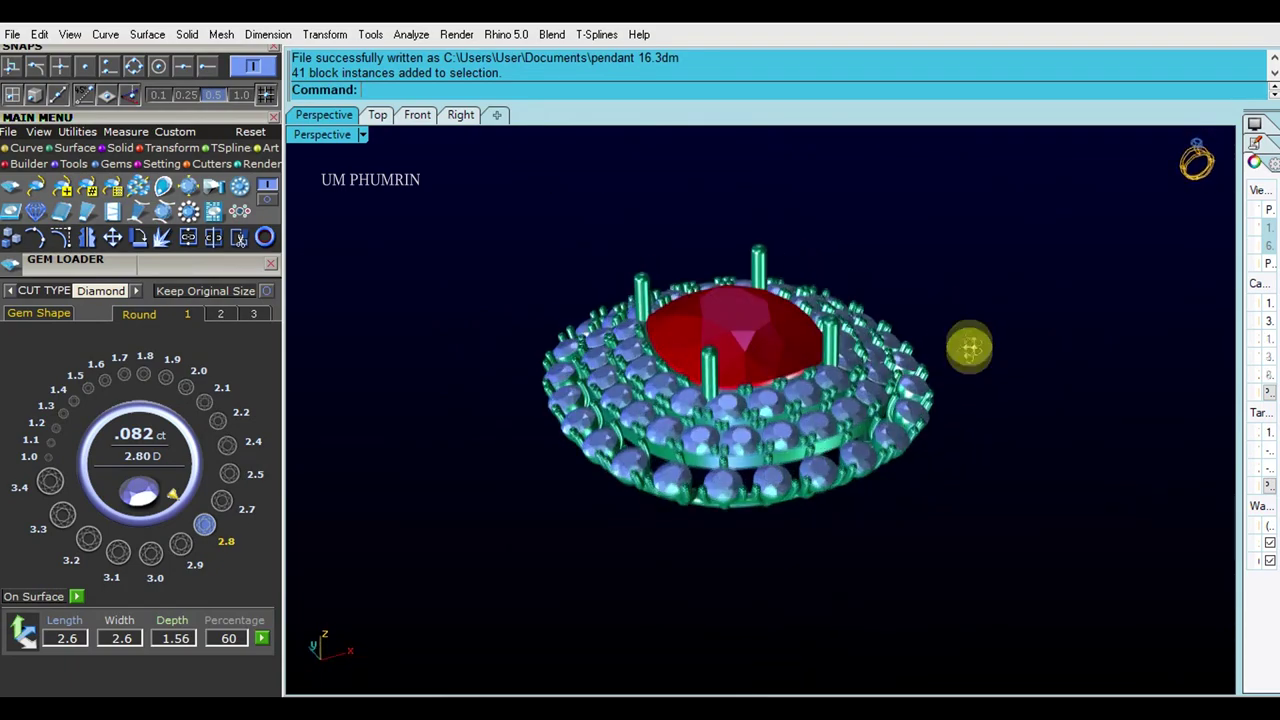
left_click(733, 313)
scroll(733, 313, "up", 1)
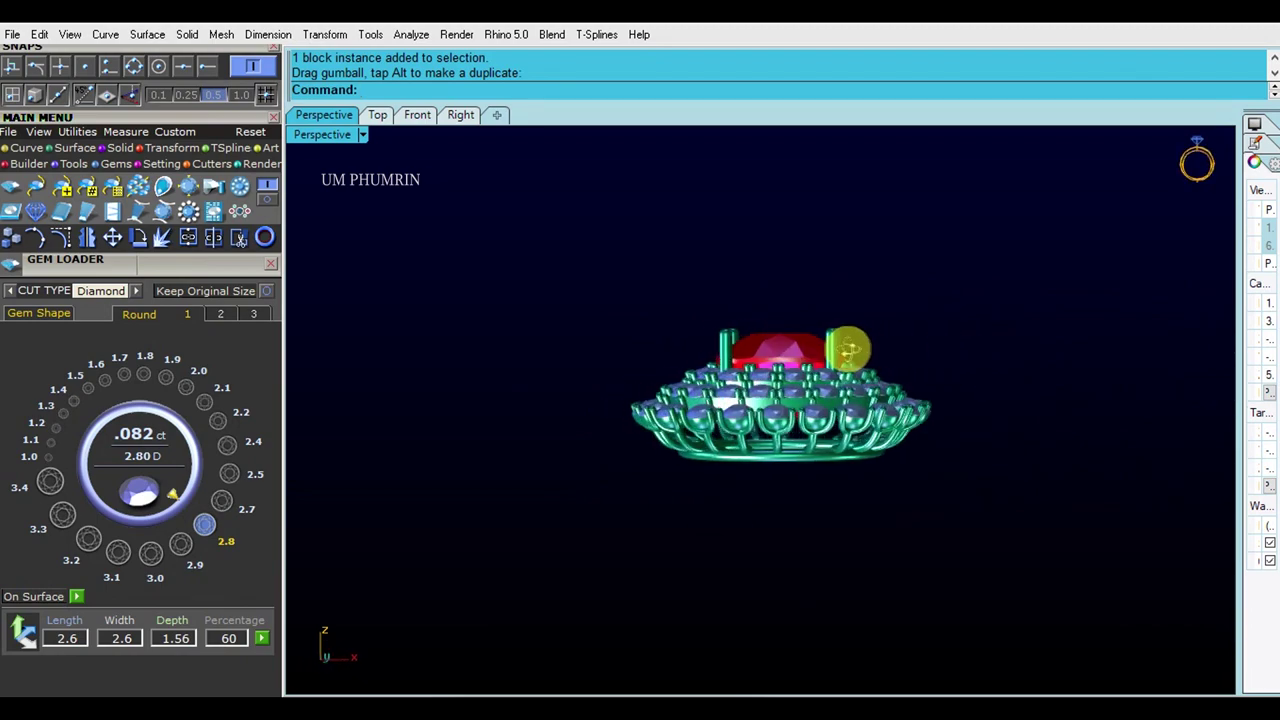
mouse_move(924, 390)
right_mouse_down()
mouse_move(946, 500)
mouse_move(849, 523)
mouse_move(860, 351)
mouse_move(884, 368)
mouse_move(971, 329)
mouse_move(1036, 385)
right_mouse_up()
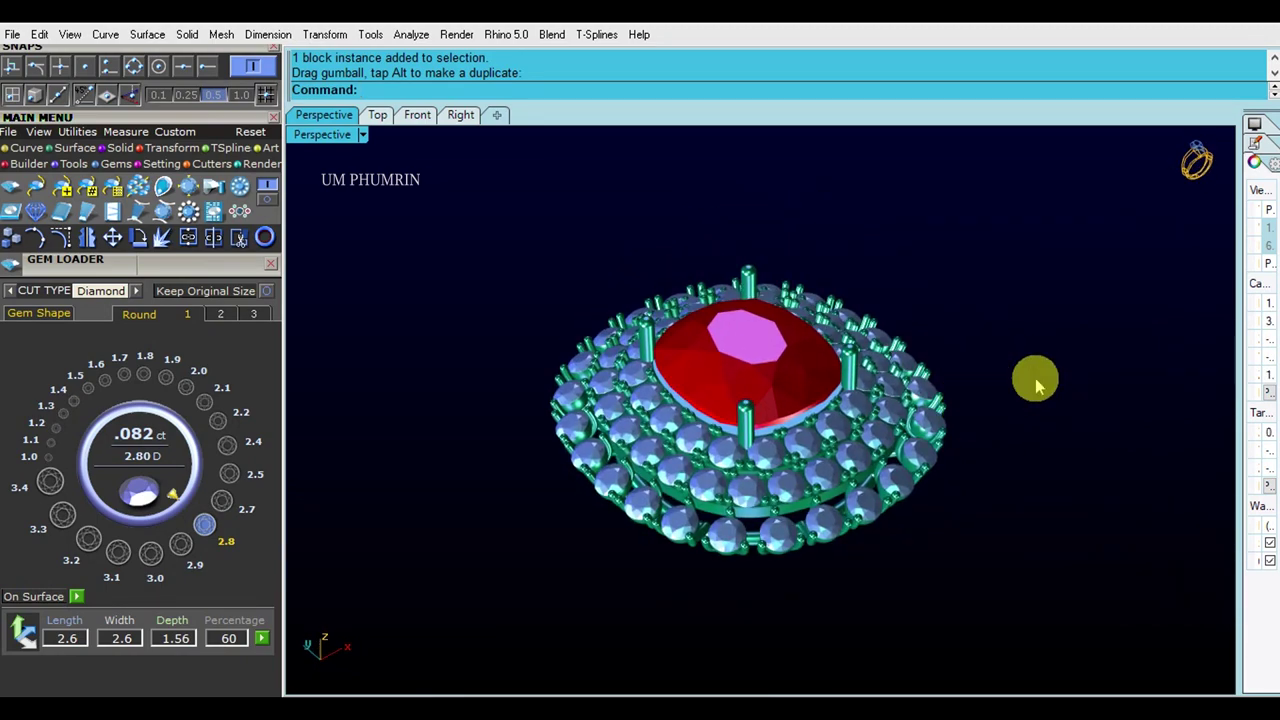
mouse_move(1036, 385)
right_mouse_down()
mouse_move(946, 457)
mouse_move(1029, 480)
mouse_move(1011, 466)
right_mouse_up()
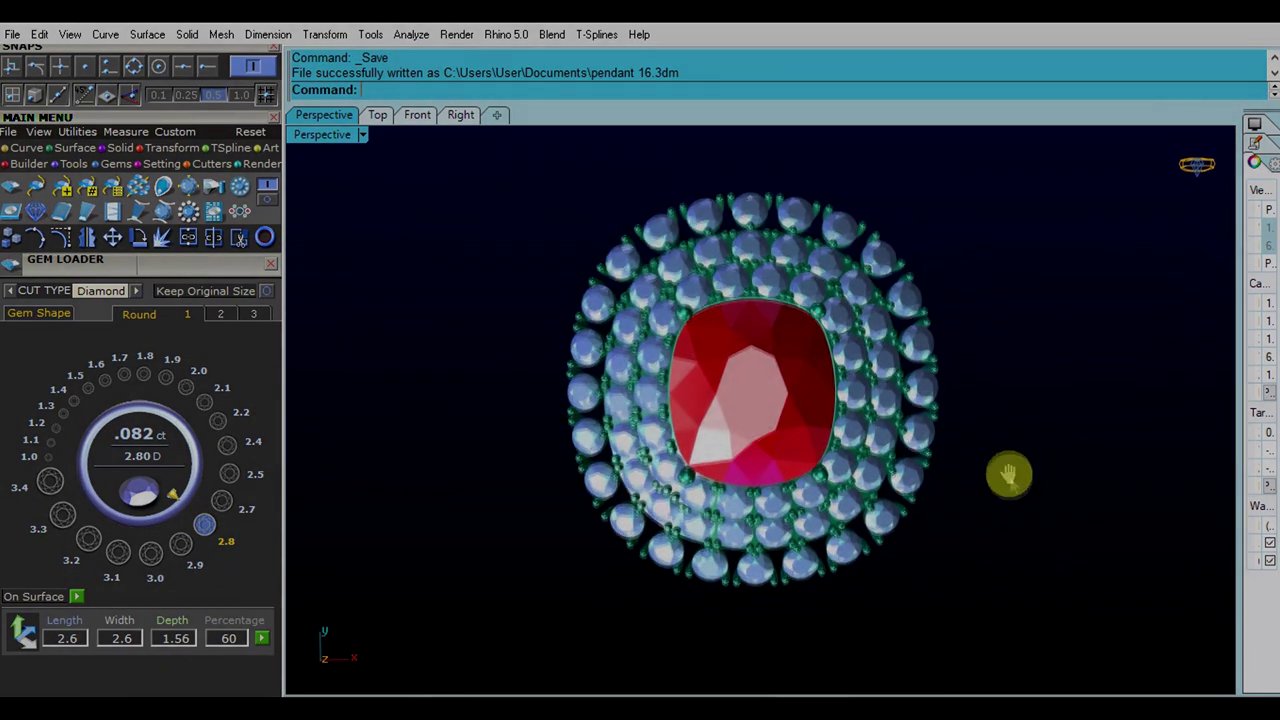